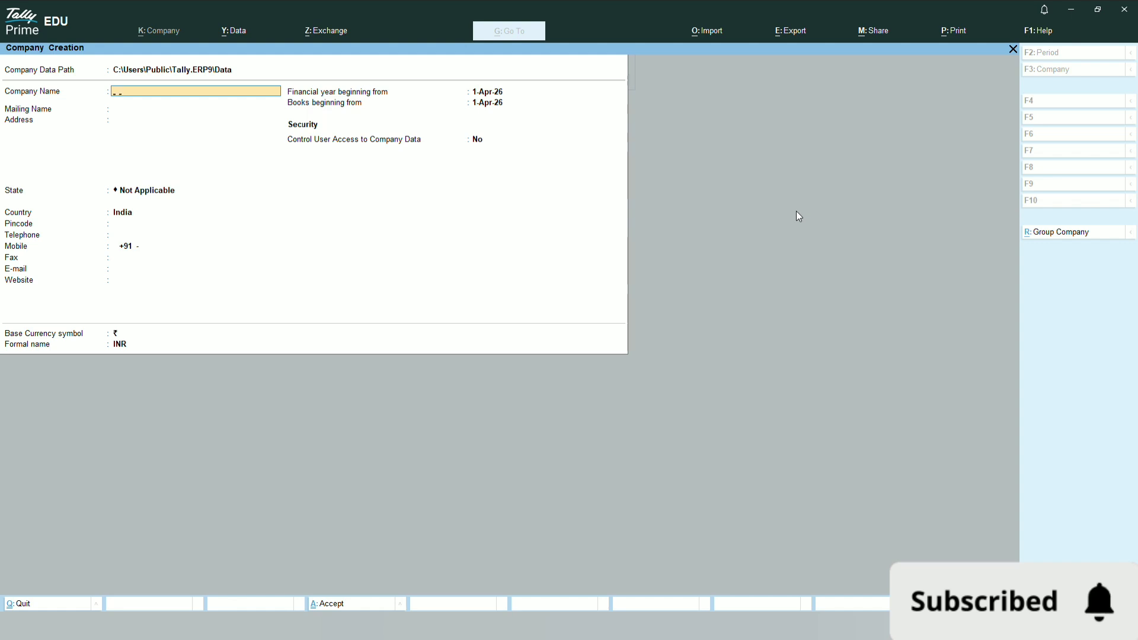
# Step: Enter Gst Group Level as the new company's name and mailing name, leaving the address blank
pyautogui.write('Gst G')
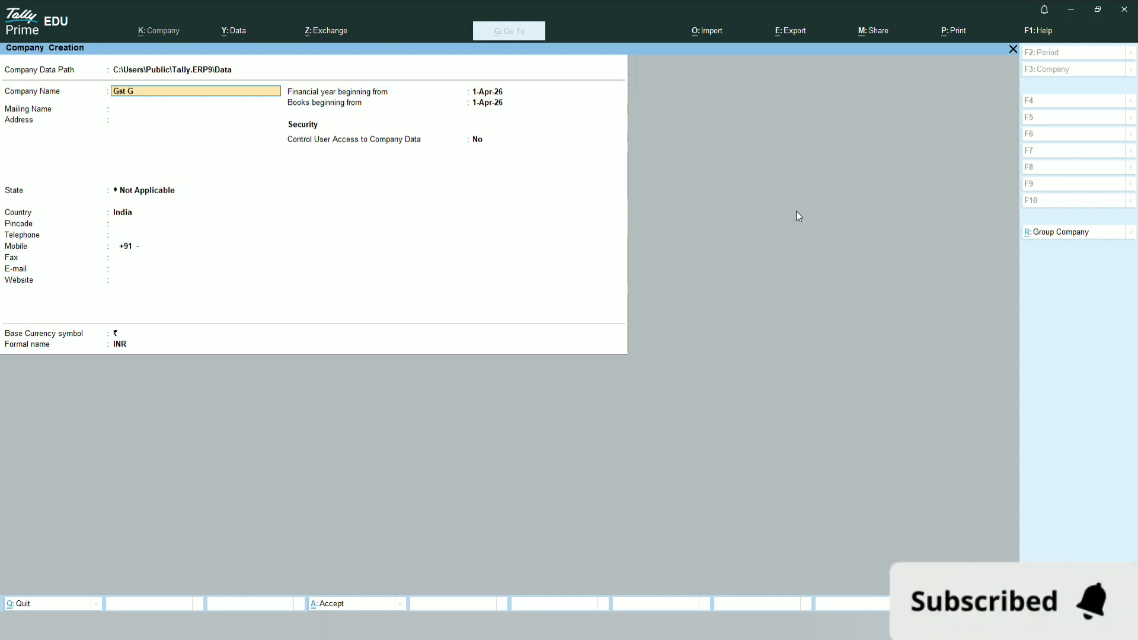
pyautogui.write('roup')
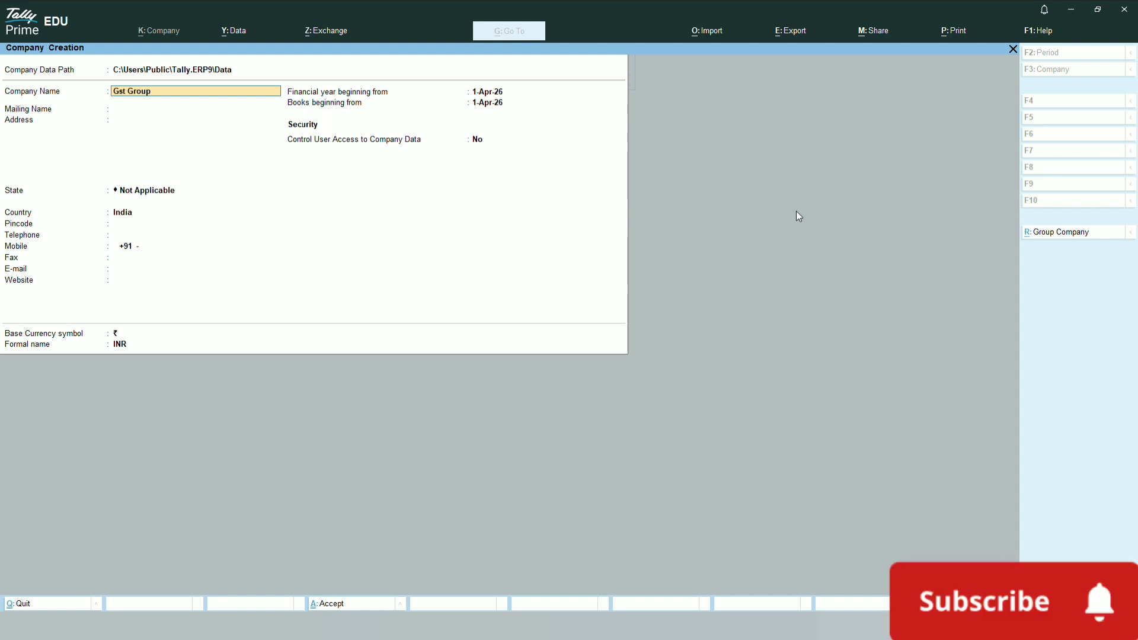
pyautogui.write(' Leve')
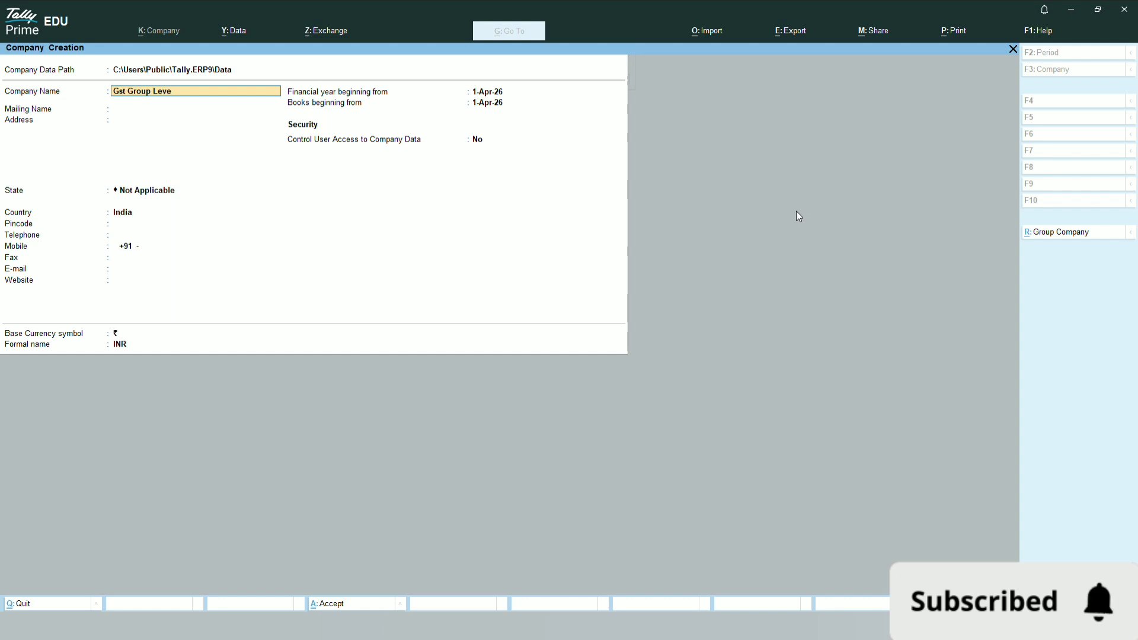
pyautogui.write('l')
pyautogui.press('Return')
pyautogui.press('Return')
pyautogui.press('Return')
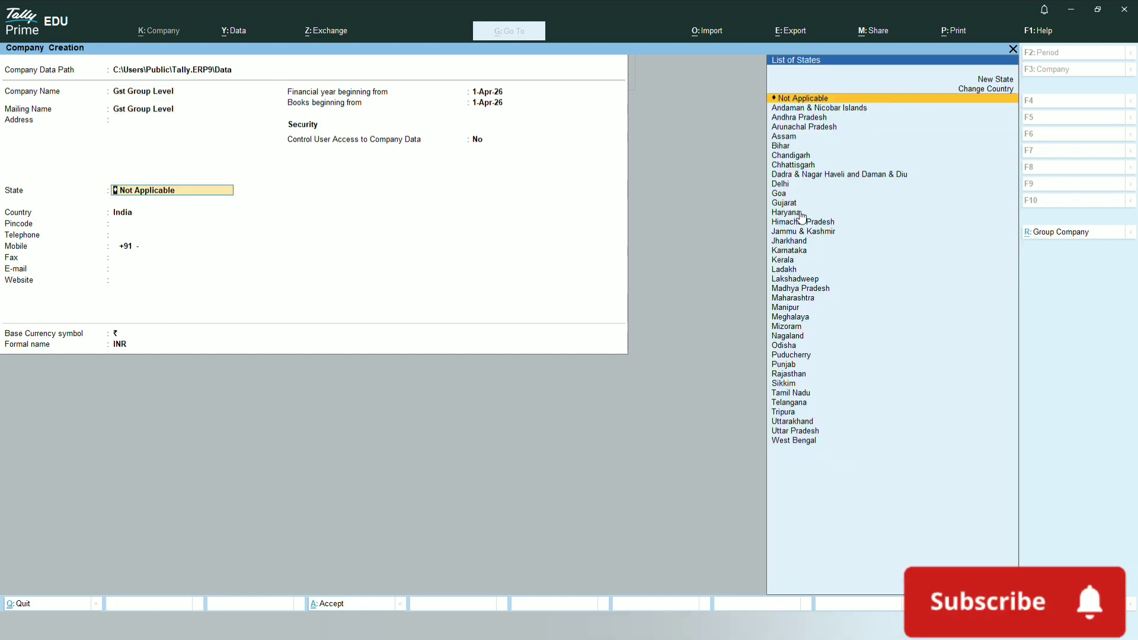
# Step: Set the company's state to Haryana and create the company with the remaining details at their defaults
pyautogui.write('Hary')
pyautogui.press('Return')
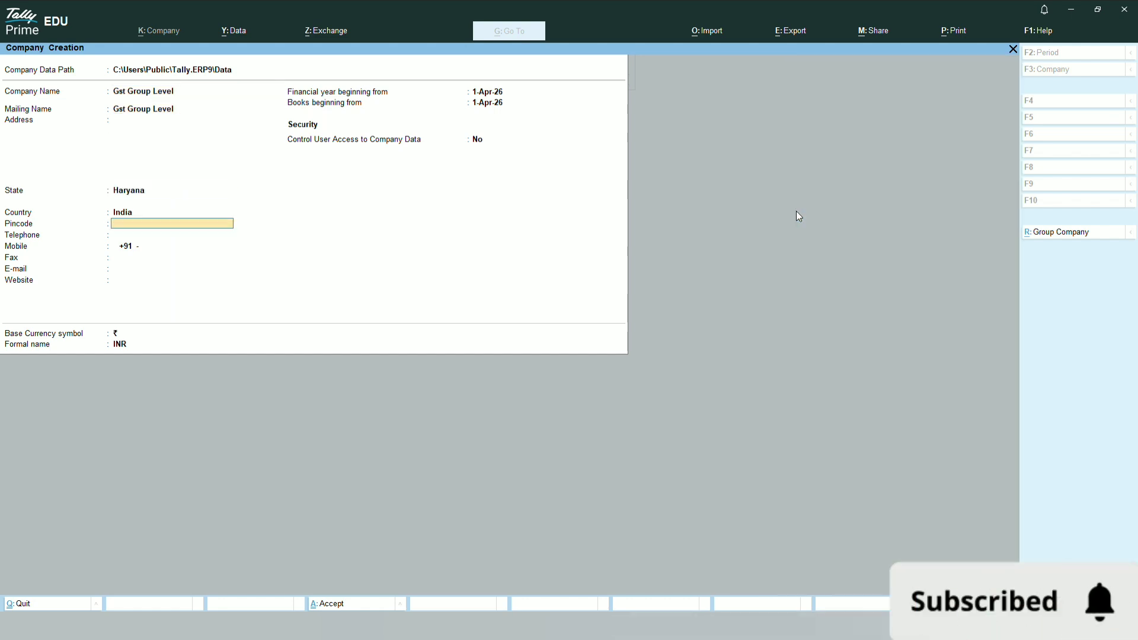
pyautogui.press('Return')
pyautogui.press('Return')
pyautogui.press('Return')
pyautogui.press('Return')
pyautogui.press('Return')
pyautogui.press('Return')
pyautogui.press('Return')
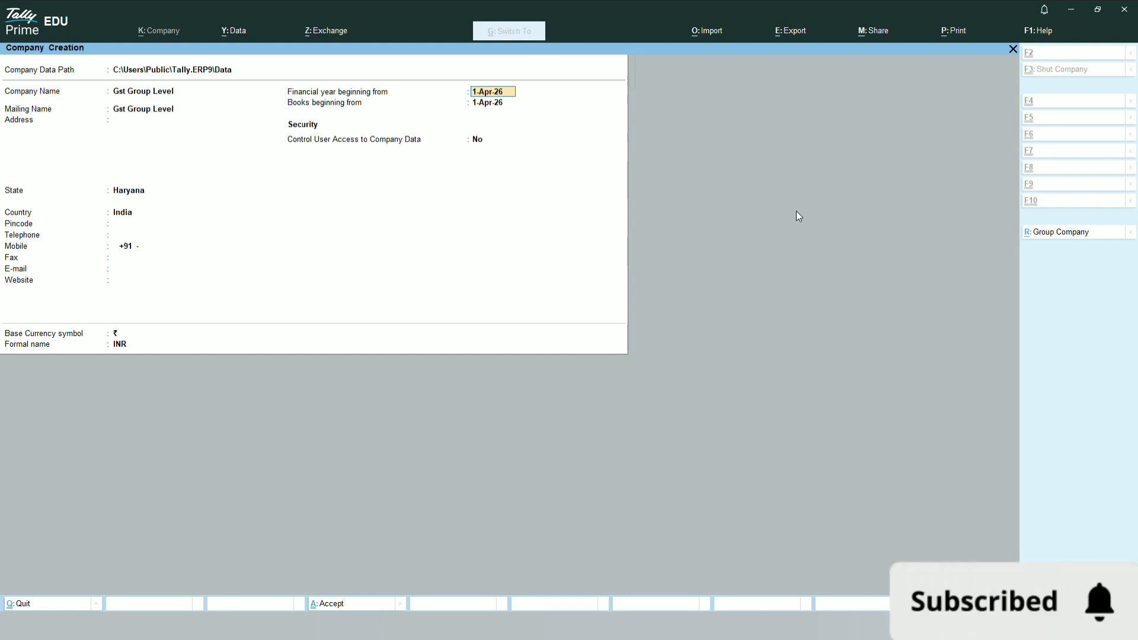
pyautogui.hotkey('ctrl', 'a')
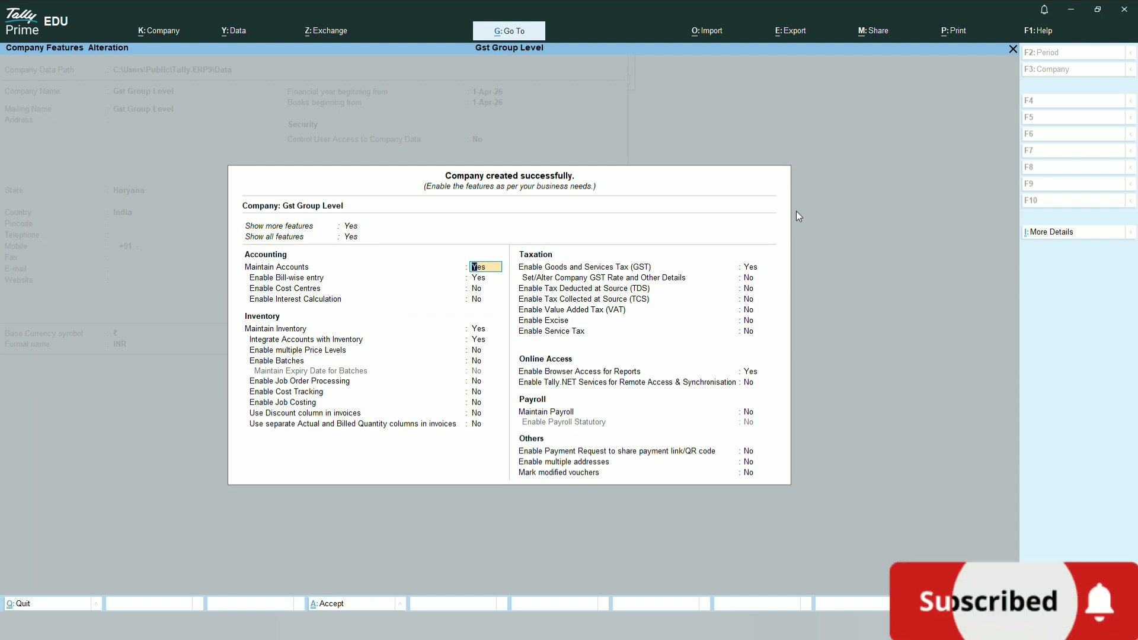
# Step: Keep Goods and Services Tax (GST) enabled in the company features and open its GST registration details
pyautogui.press('Down')
pyautogui.press('Down')
pyautogui.press('Down')
pyautogui.press('Down')
pyautogui.press('Down')
pyautogui.press('Down')
pyautogui.press('Down')
pyautogui.press('Down')
pyautogui.press('Down')
pyautogui.press('Down')
pyautogui.press('Down')
pyautogui.press('Down')
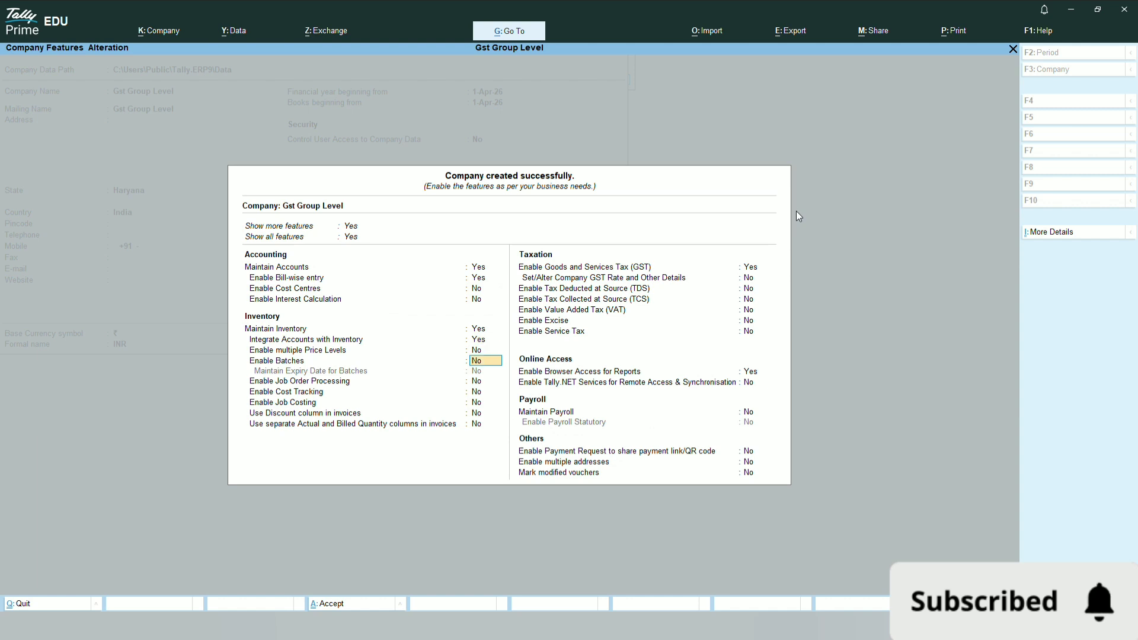
pyautogui.press('Down')
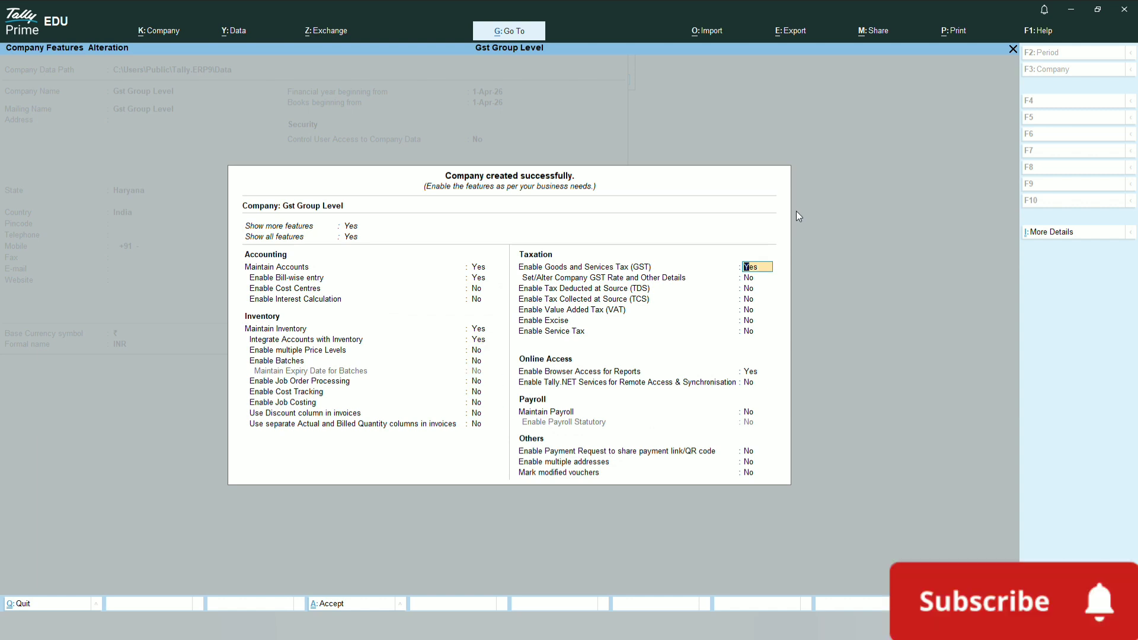
pyautogui.press('Return')
pyautogui.press('Return')
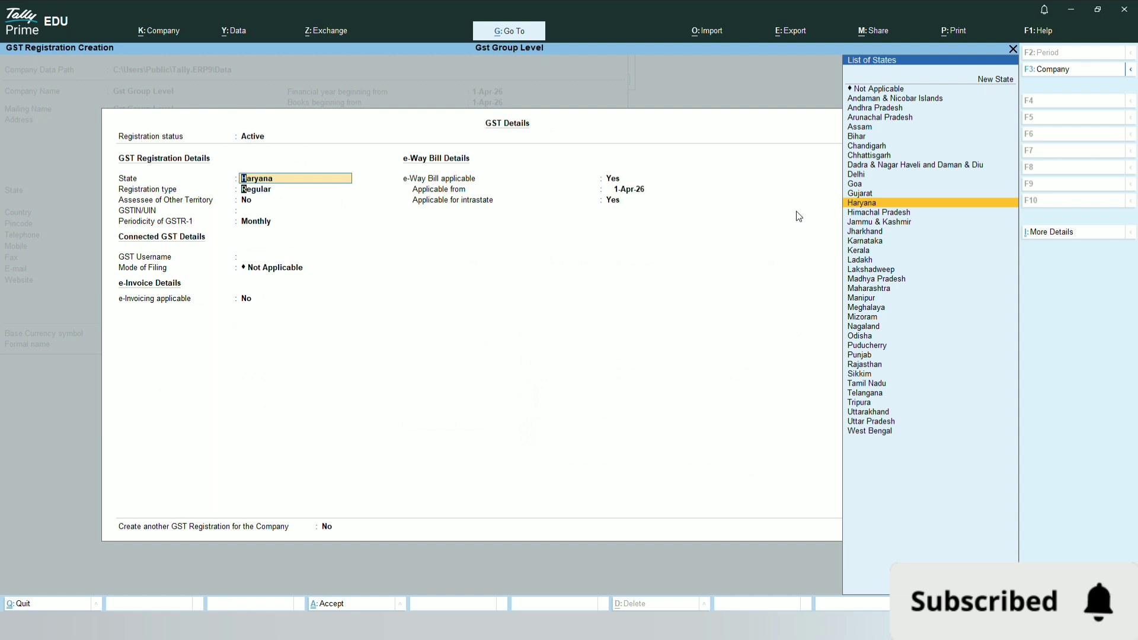
# Step: Complete the Regular GST registration for Haryana by entering the company's GSTIN/UIN, keeping the other defaults, and save it
pyautogui.press('Return')
pyautogui.press('Return')
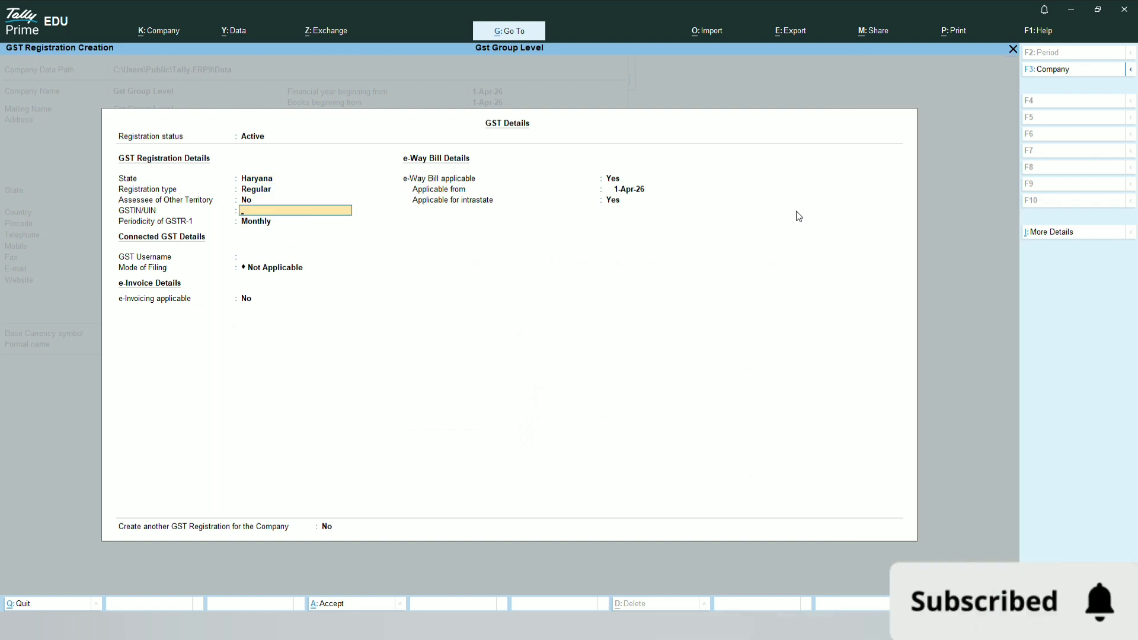
pyautogui.write('AS14587NJDNA')
pyautogui.press('Return')
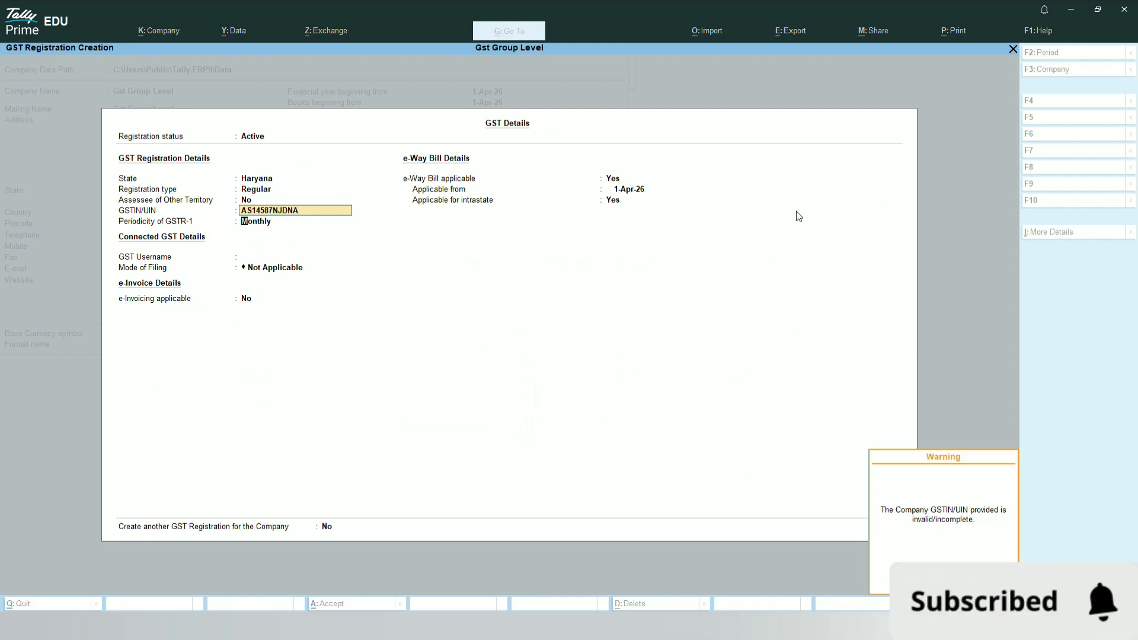
pyautogui.press('Return')
pyautogui.press('Return')
pyautogui.press('Return')
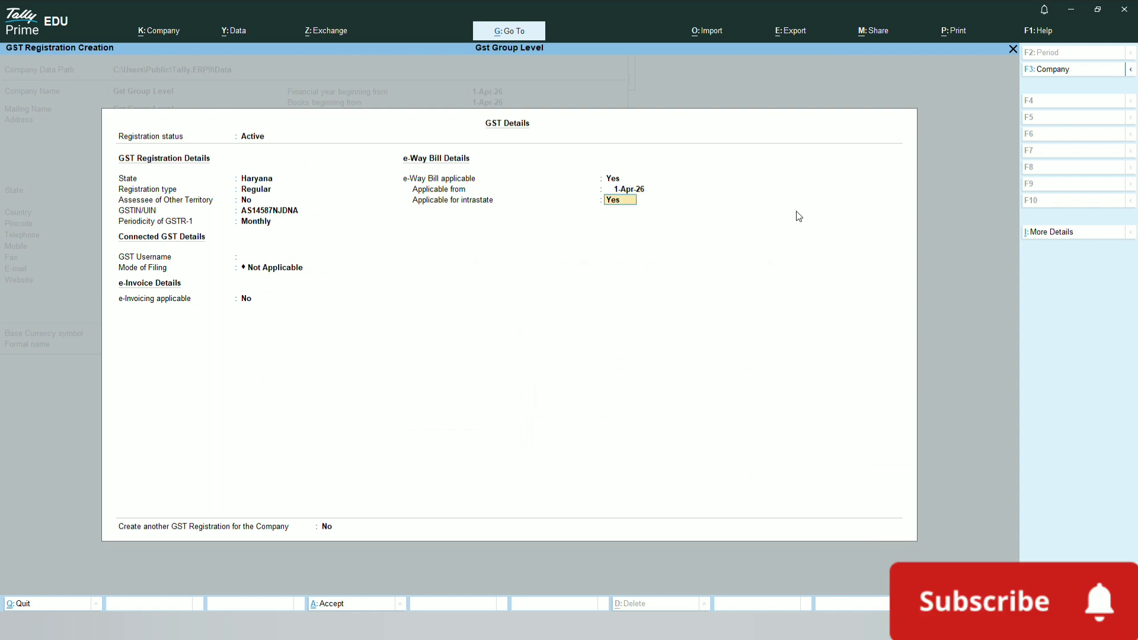
pyautogui.press('Return')
pyautogui.press('Return')
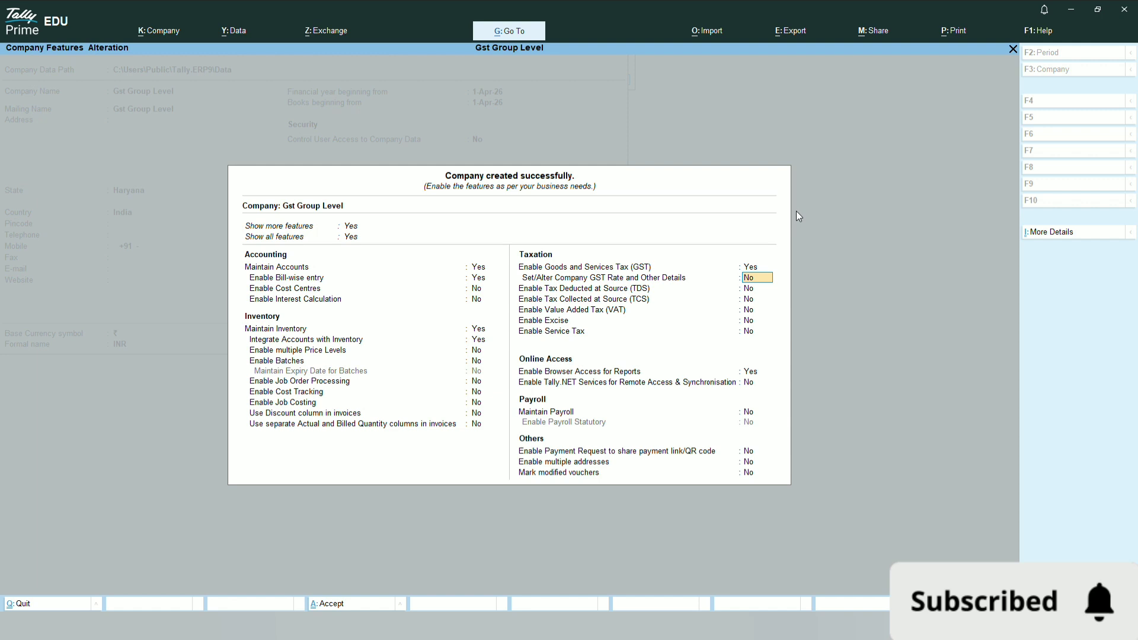
# Step: Set Set/Alter Company GST Rate and Other Details to Yes, leaving the company's GST rate details as Not Defined
pyautogui.write('y')
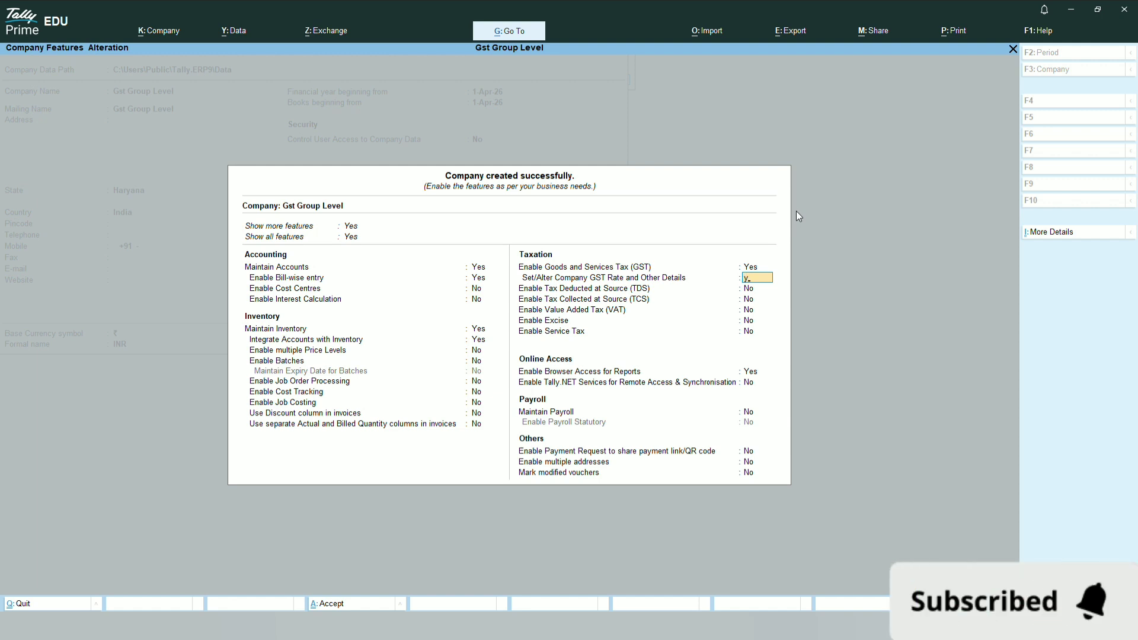
pyautogui.press('Return')
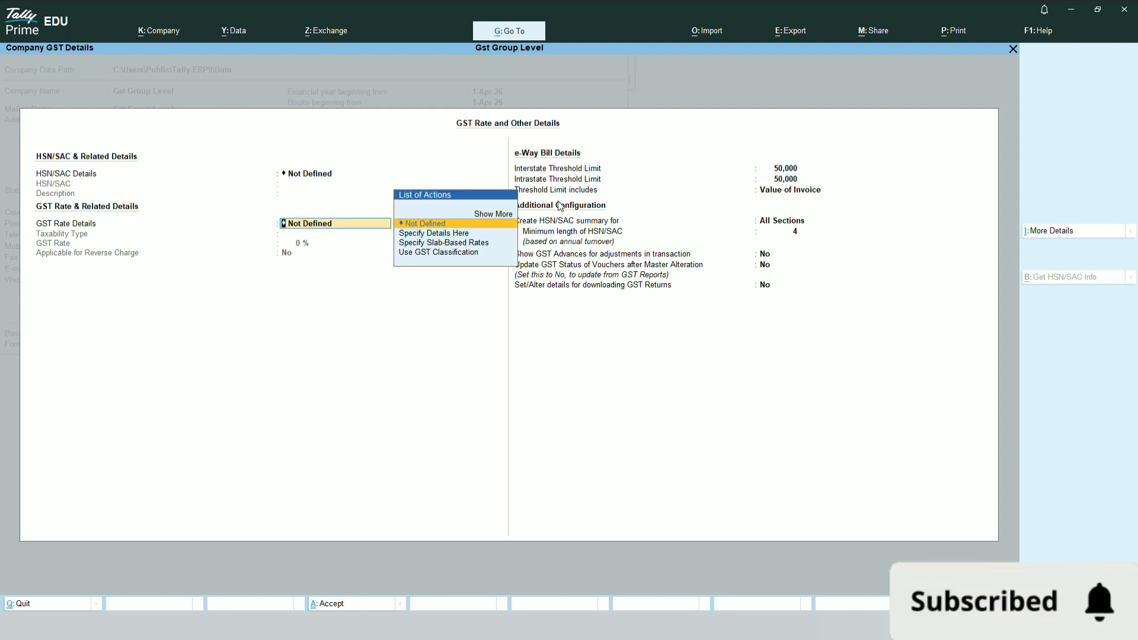
pyautogui.press('Return')
pyautogui.press('Return')
pyautogui.press('Return')
pyautogui.press('Return')
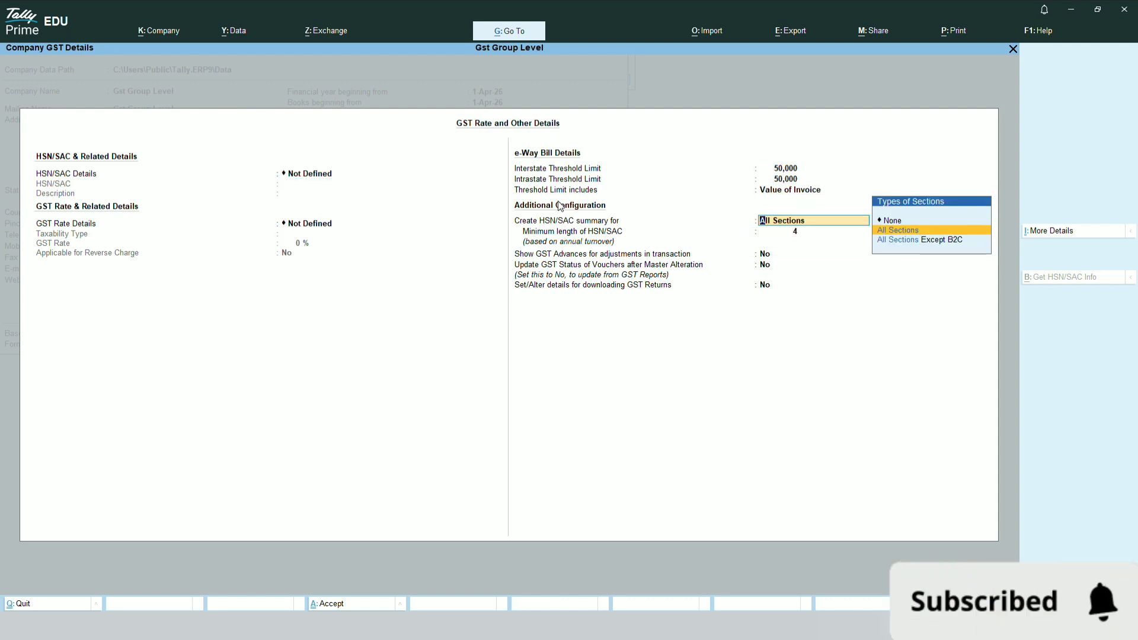
# Step: Set Update GST Status of Vouchers after Master Alteration to Yes and save the company GST details and features
pyautogui.press('Return')
pyautogui.press('Return')
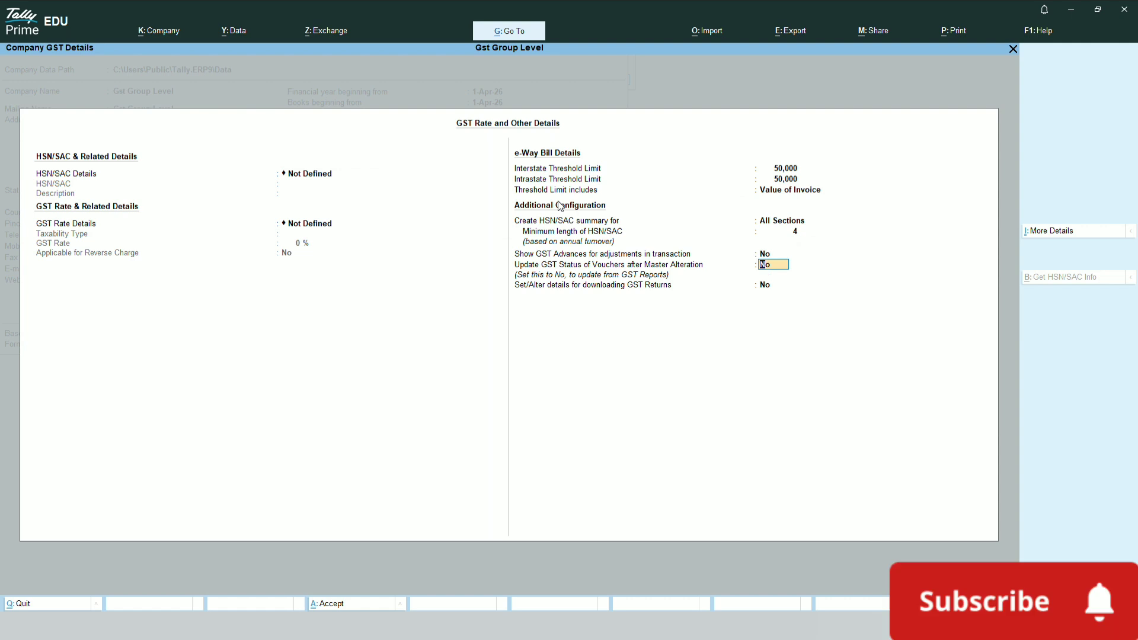
pyautogui.write('yes')
pyautogui.press('Return')
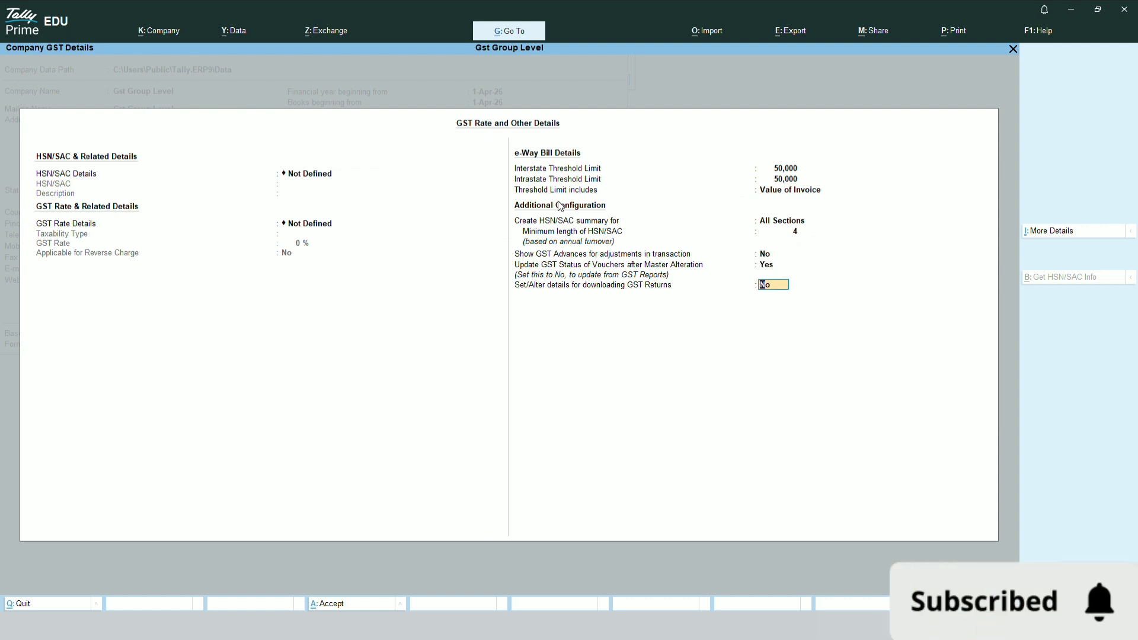
pyautogui.press('Return')
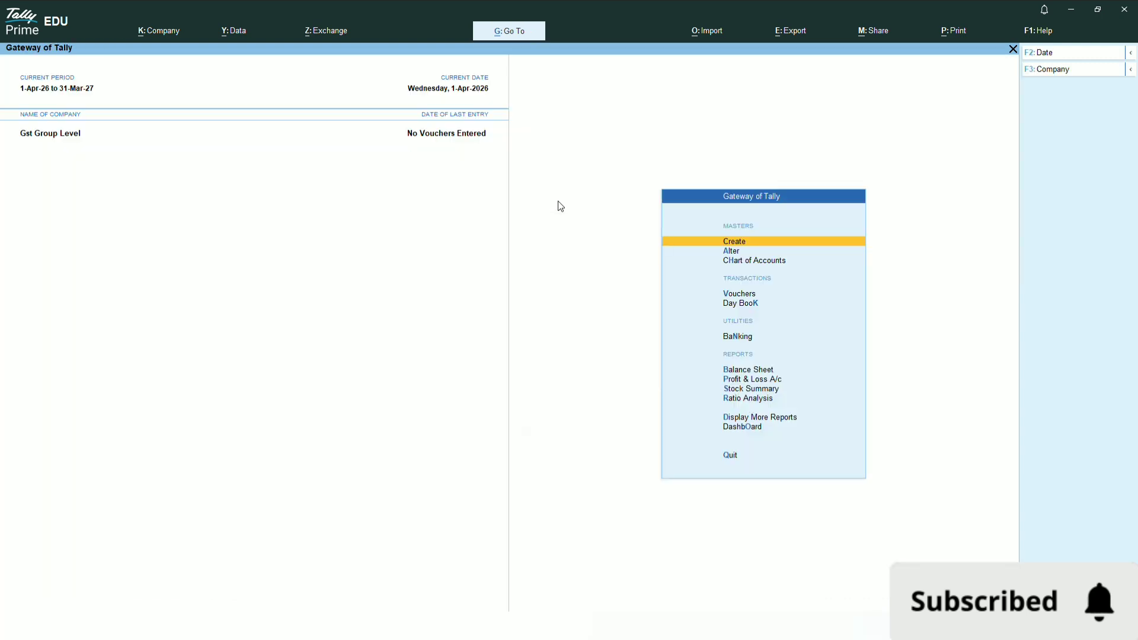
pyautogui.hotkey('ctrl', 'a')
pyautogui.click(1114, 517)
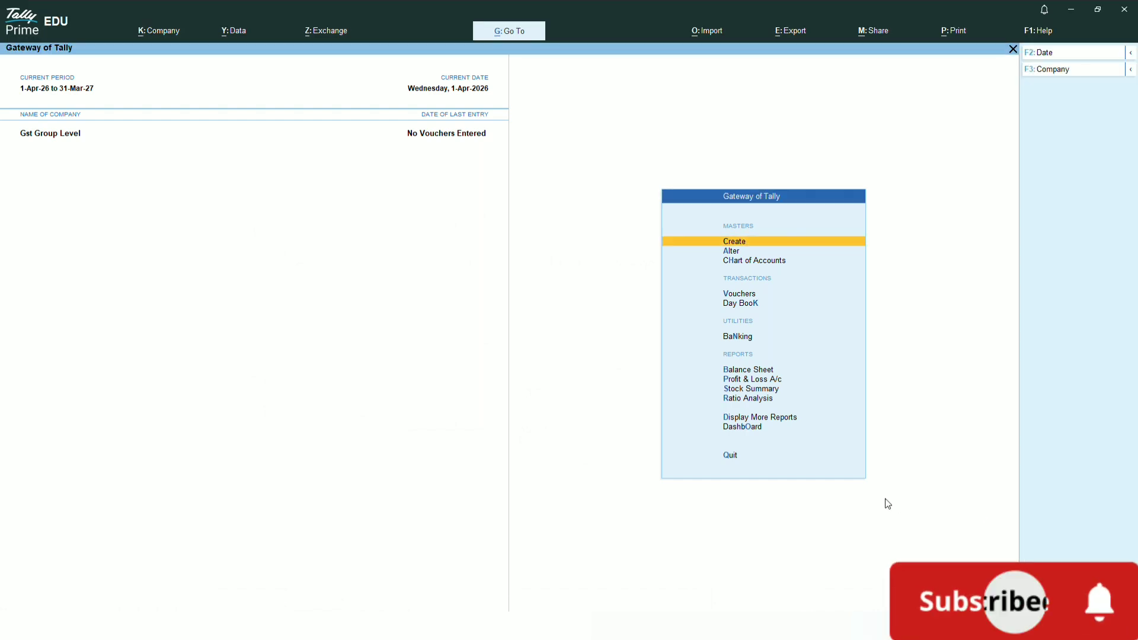
# Step: Start a new stock group master named Tv under Primary, leaving the adding of item quantities at No
pyautogui.click(811, 245)
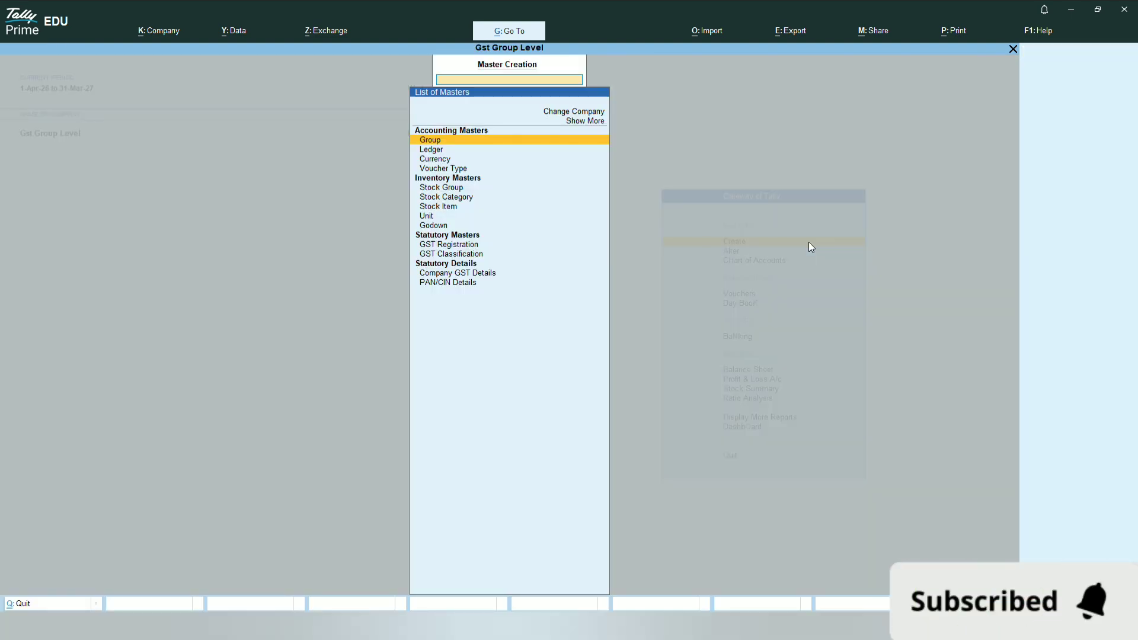
pyautogui.press('Down')
pyautogui.press('Down')
pyautogui.press('Down')
pyautogui.press('Down')
pyautogui.press('Return')
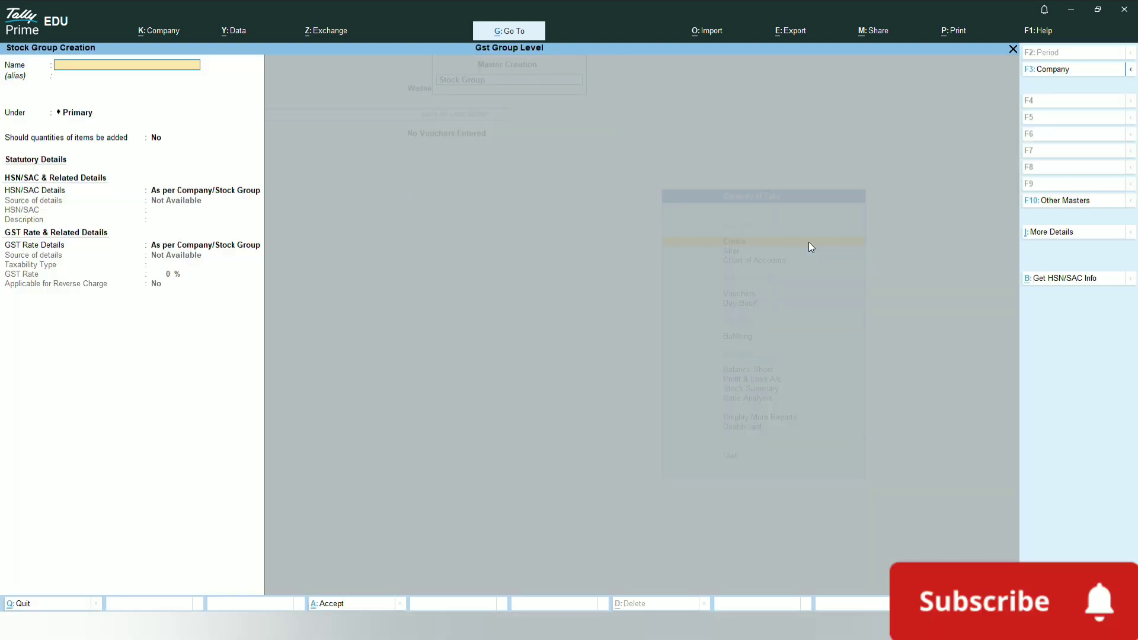
pyautogui.write('Tv')
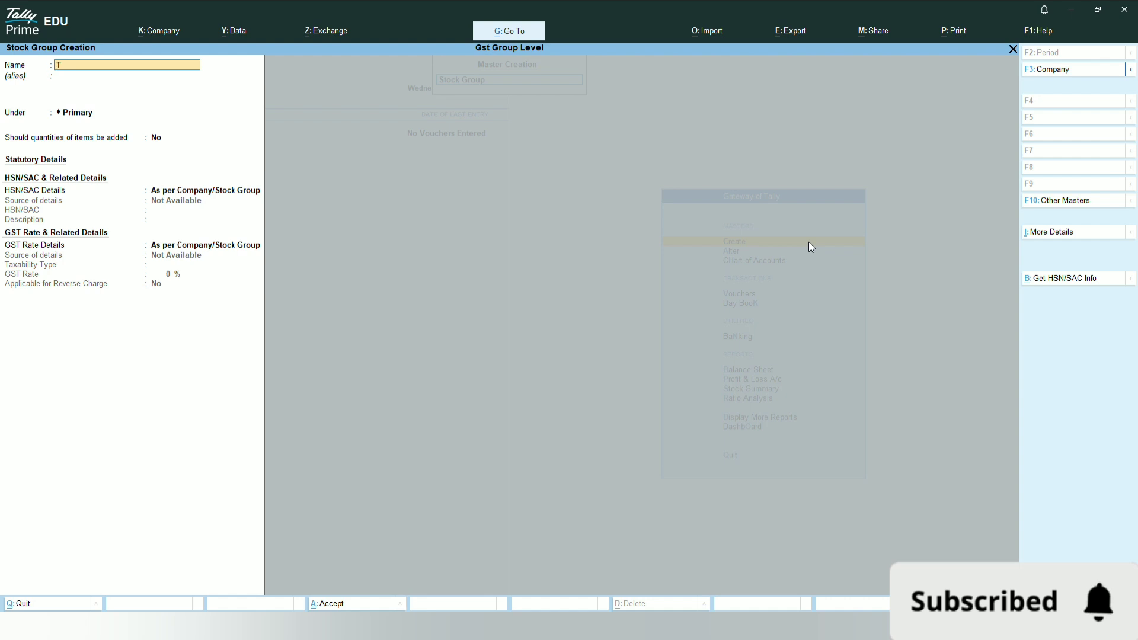
pyautogui.press('Return')
pyautogui.press('Return')
pyautogui.press('Return')
pyautogui.press('Return')
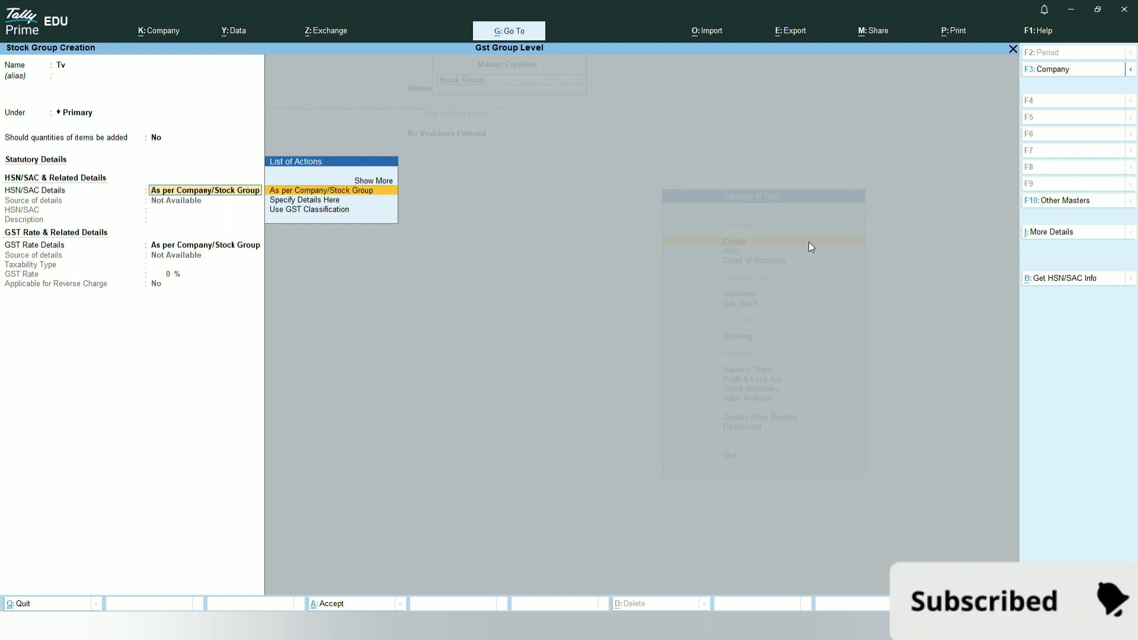
# Step: Set the Tv group's HSN/SAC details to Specify Details Here with HSN/SAC 7880 and a blank description
pyautogui.press('Down')
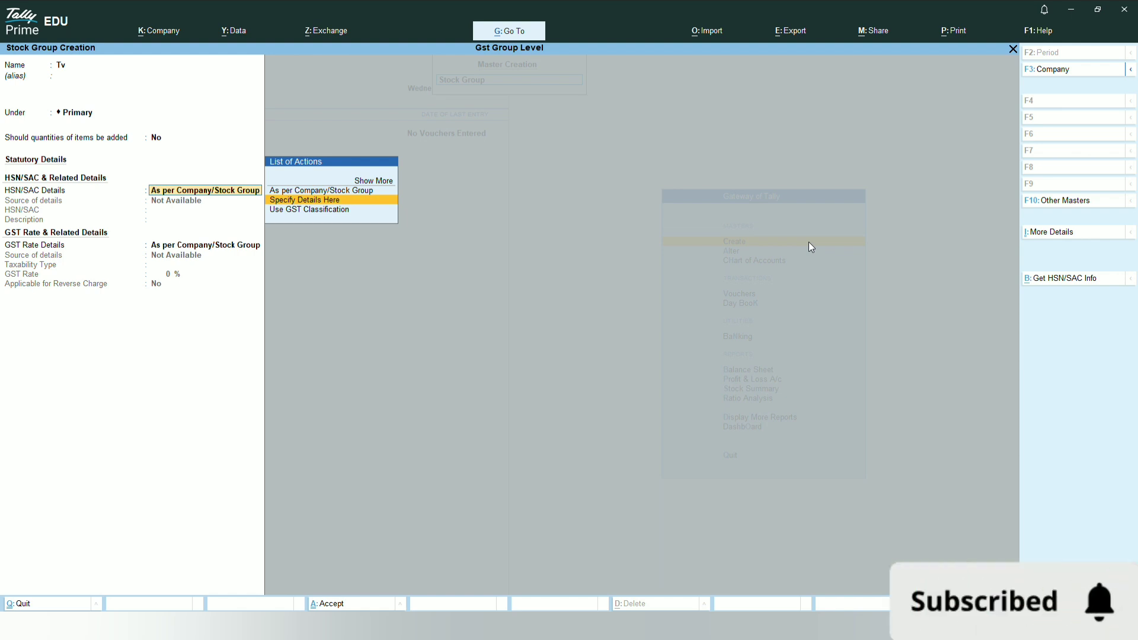
pyautogui.press('Up')
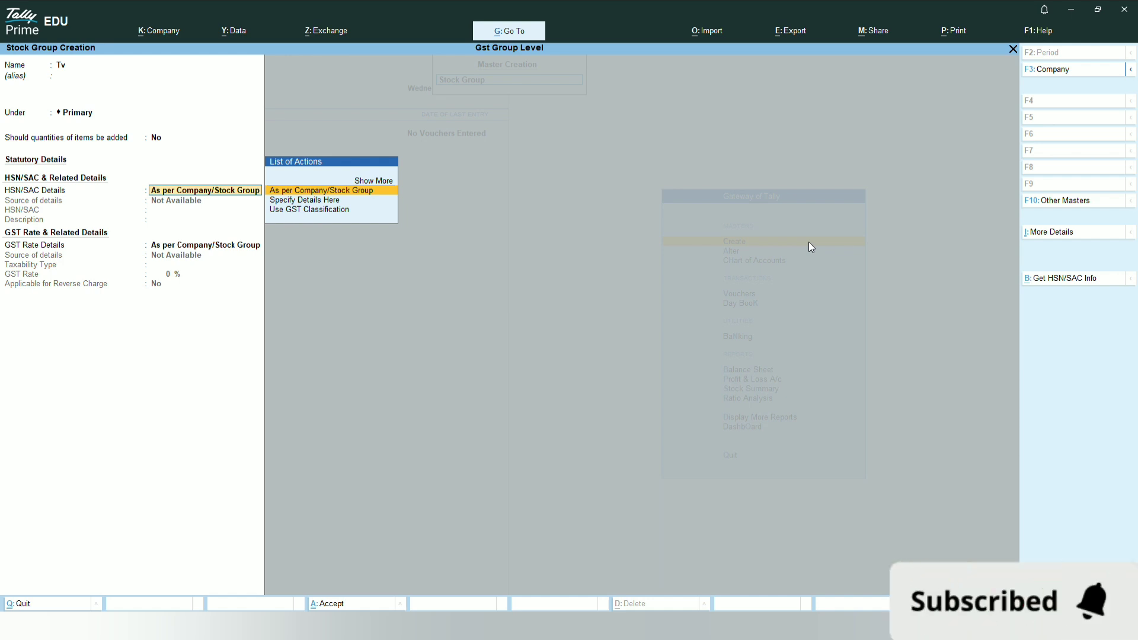
pyautogui.press('Down')
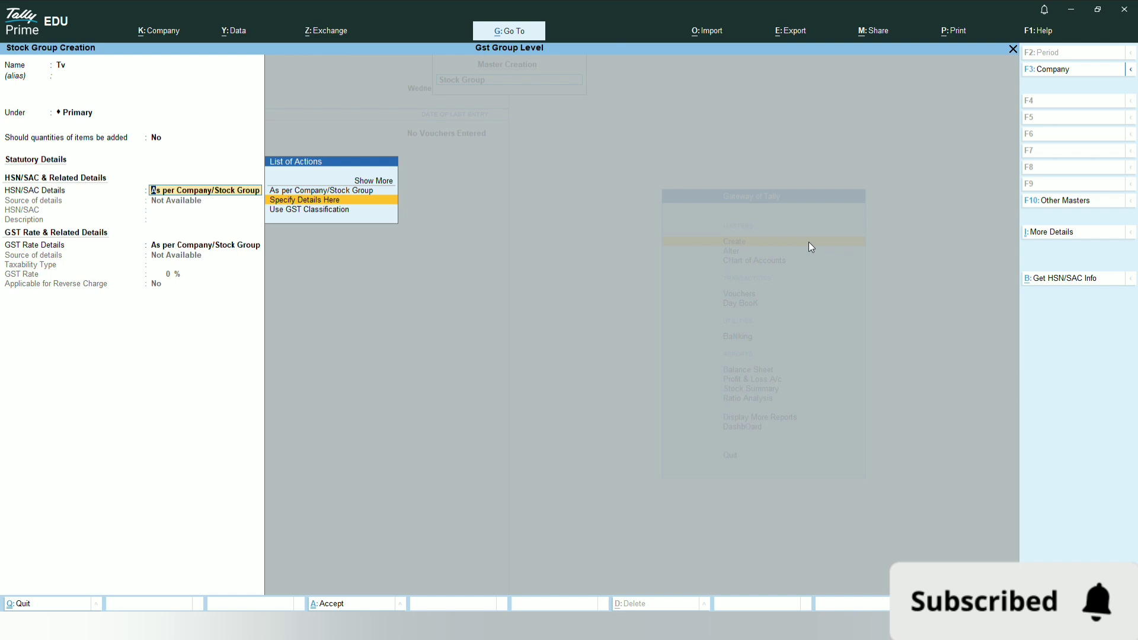
pyautogui.press('Return')
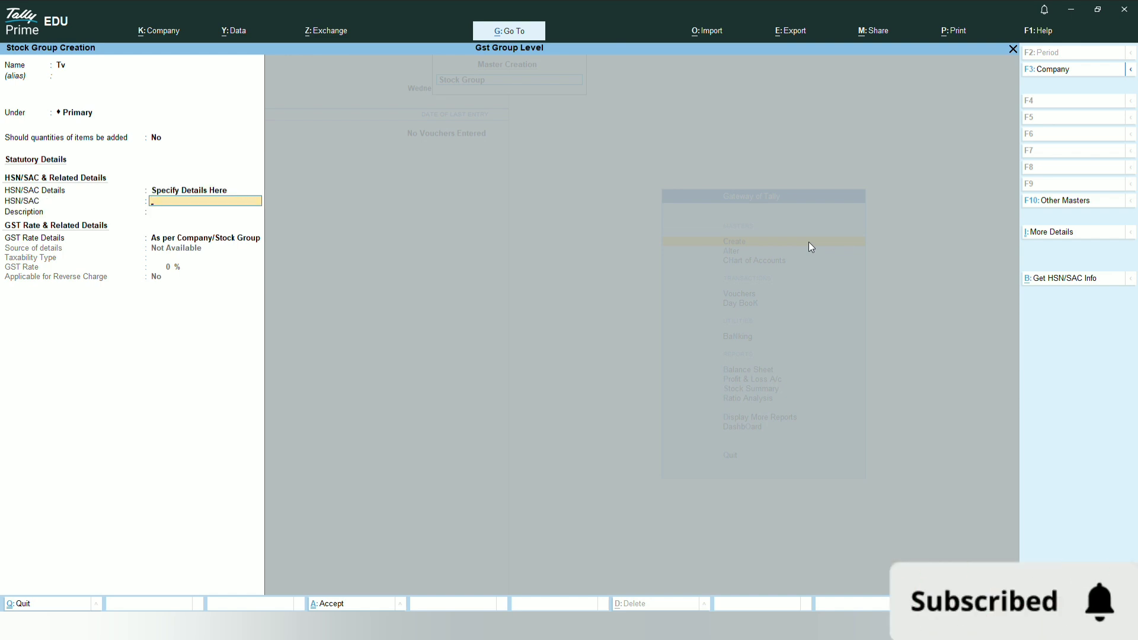
pyautogui.write('7880')
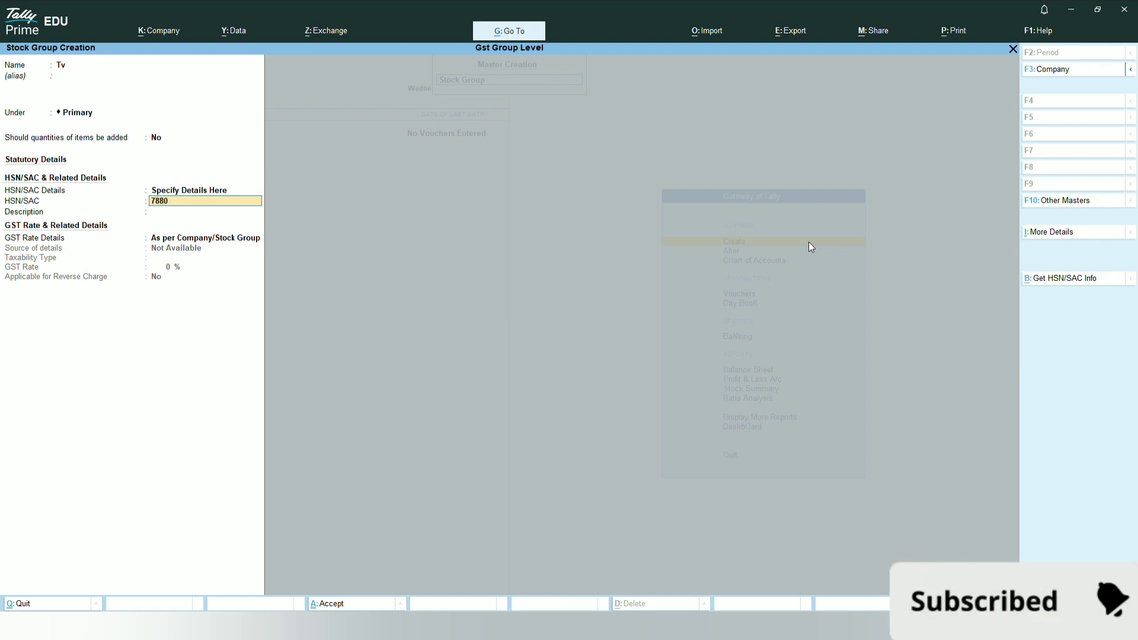
pyautogui.press('Return')
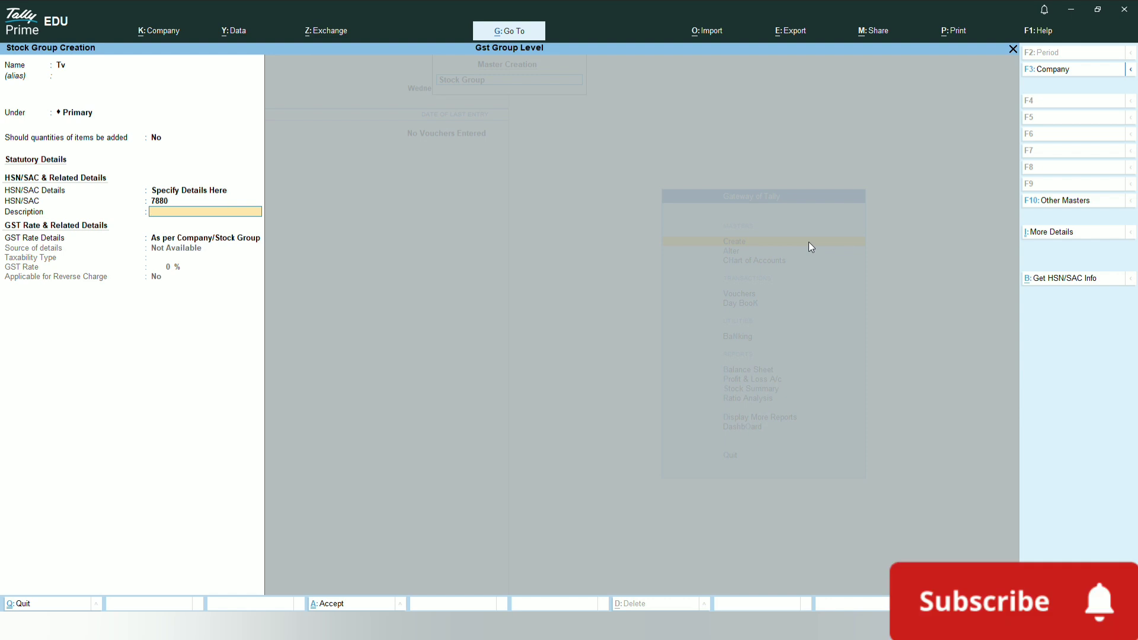
pyautogui.press('Return')
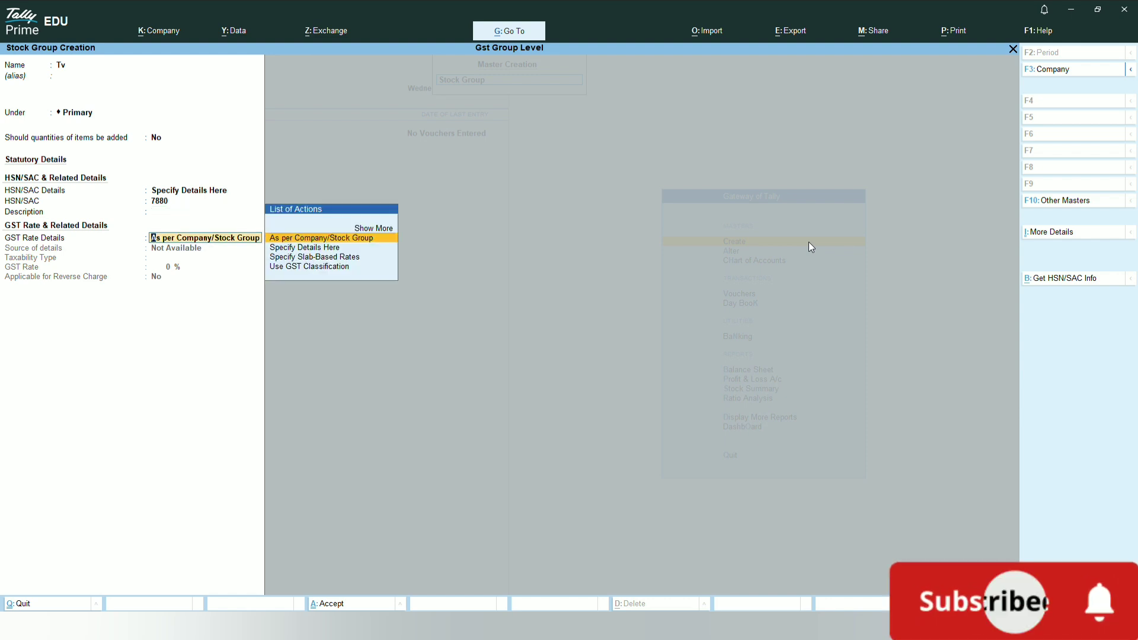
# Step: Set the Tv group's GST Rate Details to Specify Details Here with Taxable as the taxability type
pyautogui.press('Down')
pyautogui.press('Return')
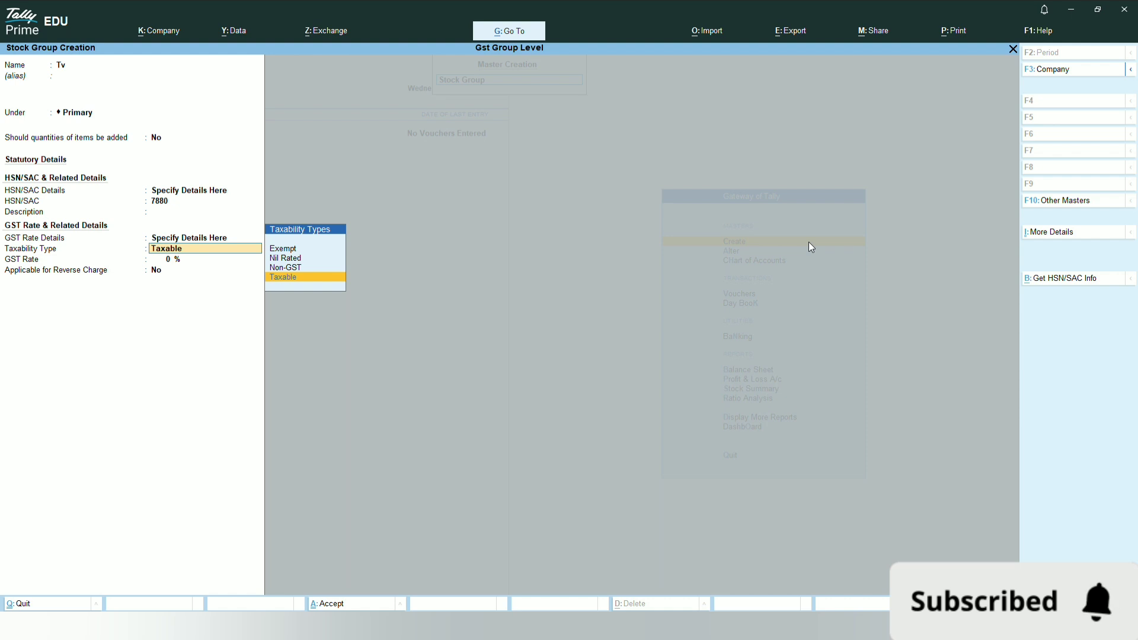
pyautogui.press('Up')
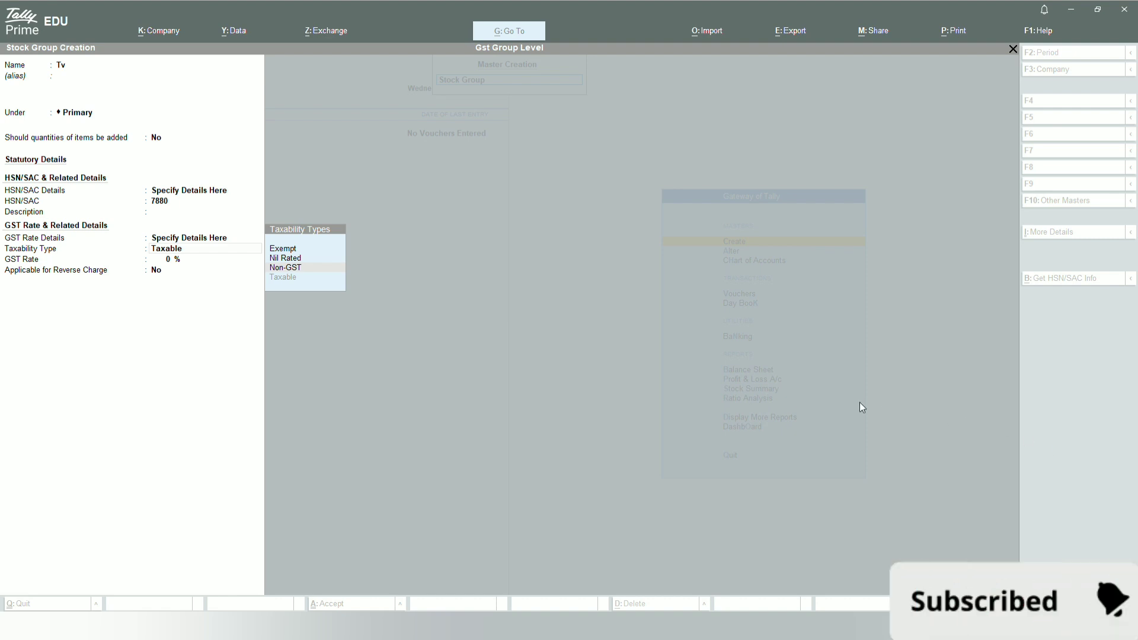
pyautogui.press('Up')
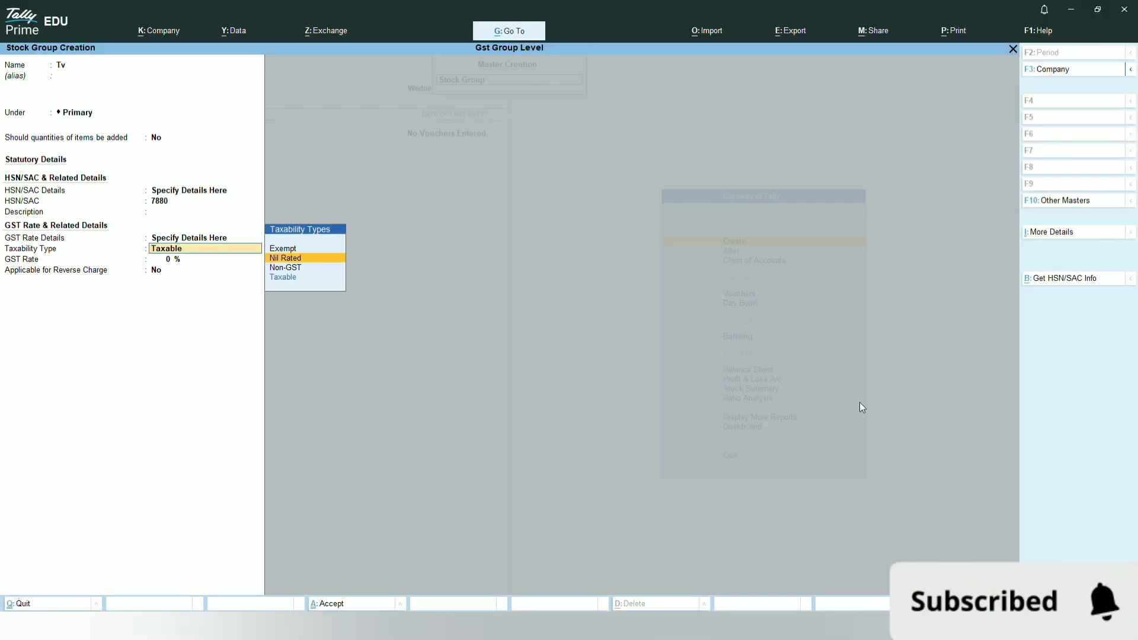
pyautogui.press('Up')
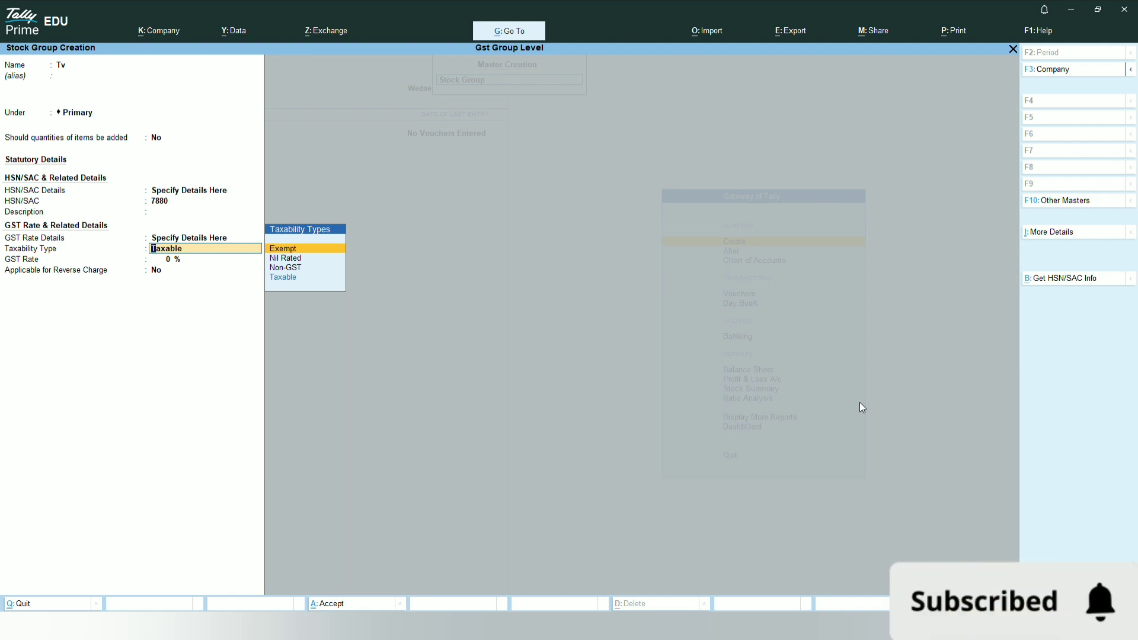
pyautogui.press('Down')
pyautogui.press('Down')
pyautogui.press('Down')
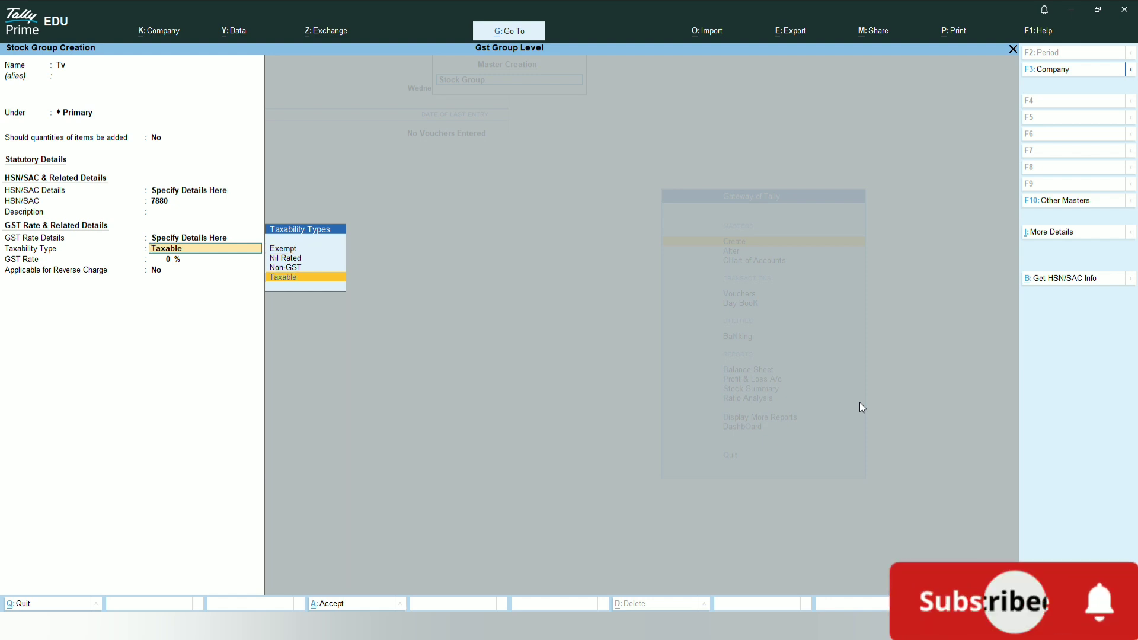
pyautogui.press('Return')
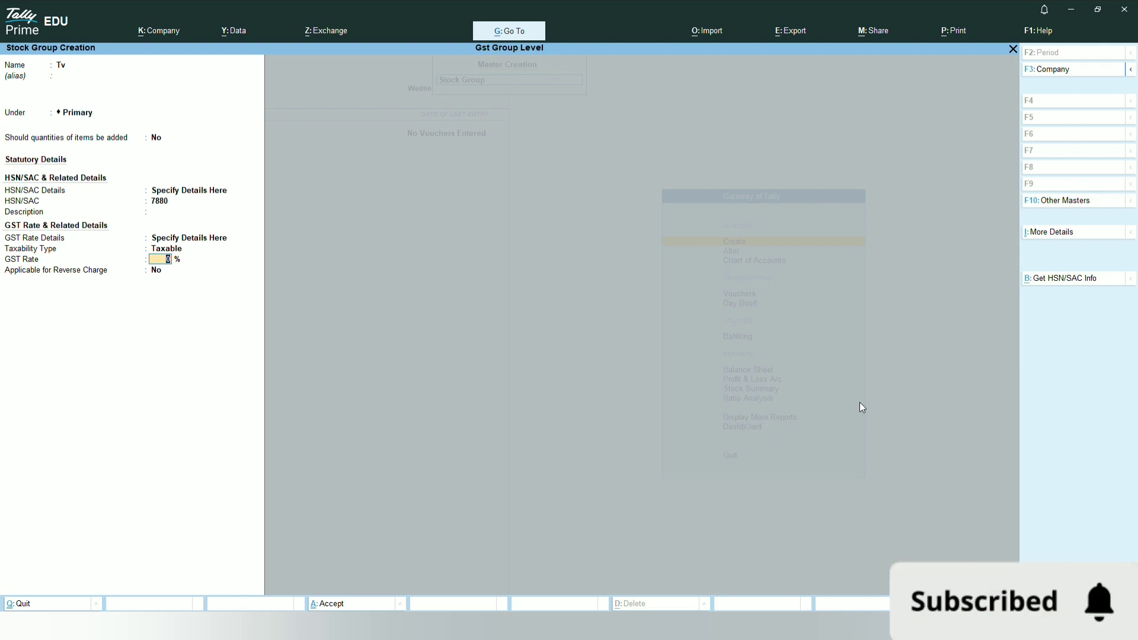
# Step: Set the Tv group's GST rate to 5%, leave reverse charge at No and save the group
pyautogui.write('5')
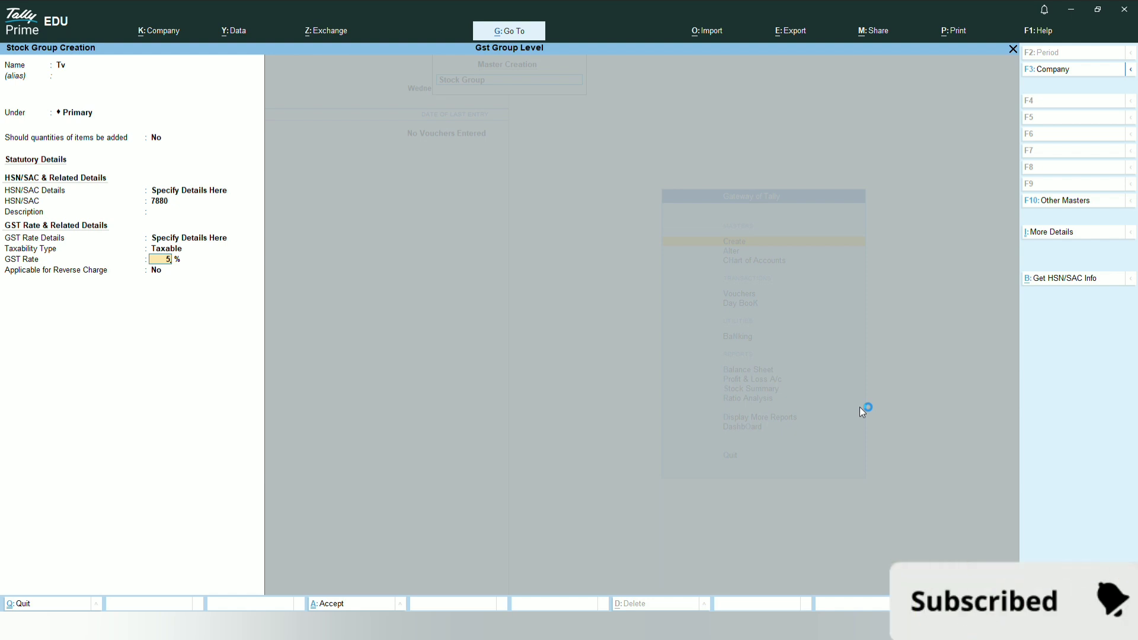
pyautogui.press('Return')
pyautogui.press('Return')
pyautogui.press('Return')
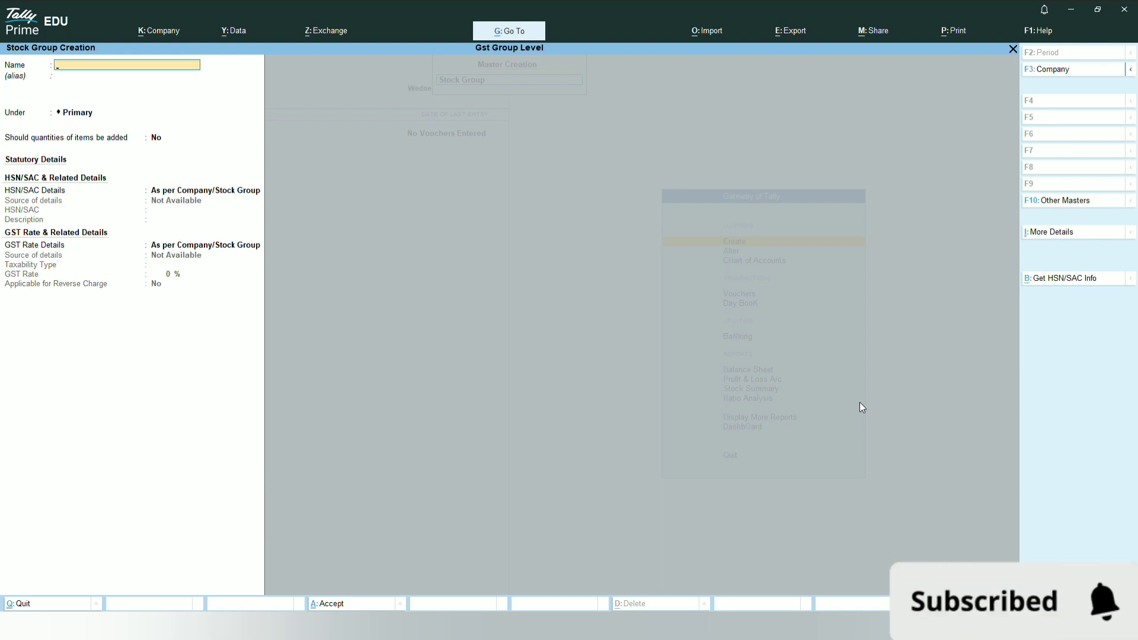
# Step: Start a stock group named Phone under Primary, leaving the adding of item quantities at No
pyautogui.write('Phone')
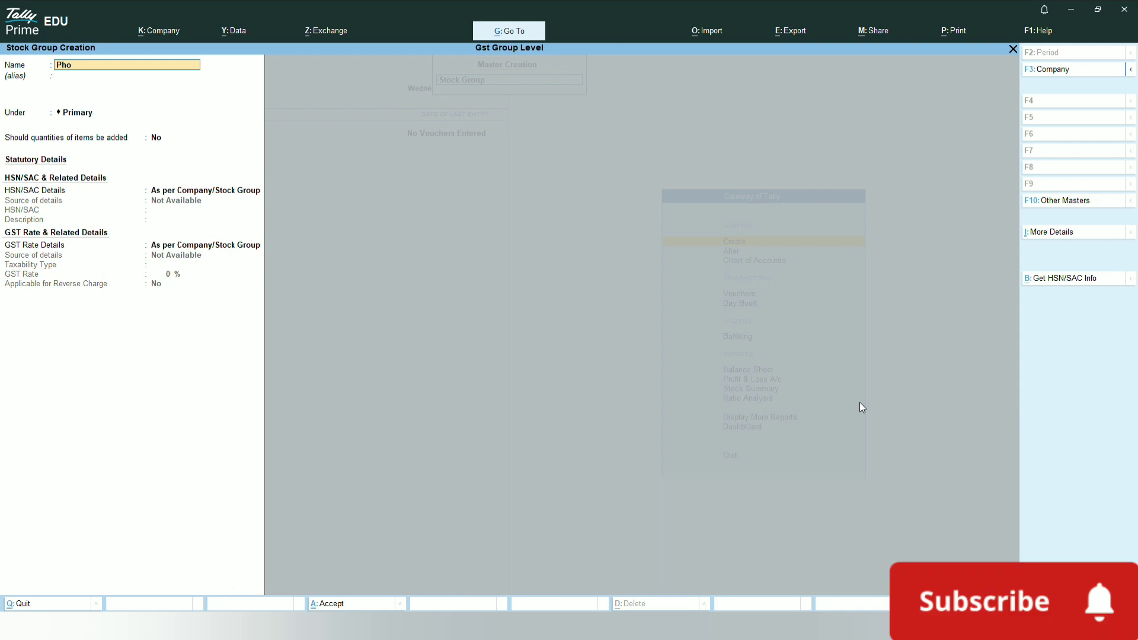
pyautogui.press('Return')
pyautogui.press('Return')
pyautogui.press('Return')
pyautogui.press('Return')
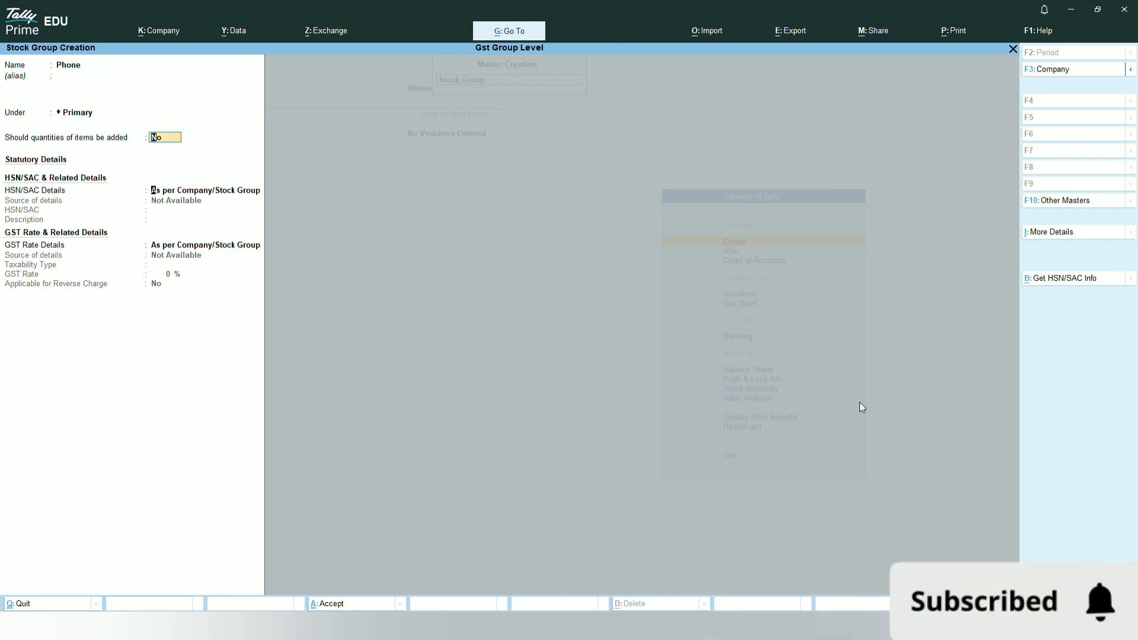
# Step: Set the Phone group's HSN/SAC details to Specify Details Here with HSN/SAC 7777 and a blank description
pyautogui.press('Down')
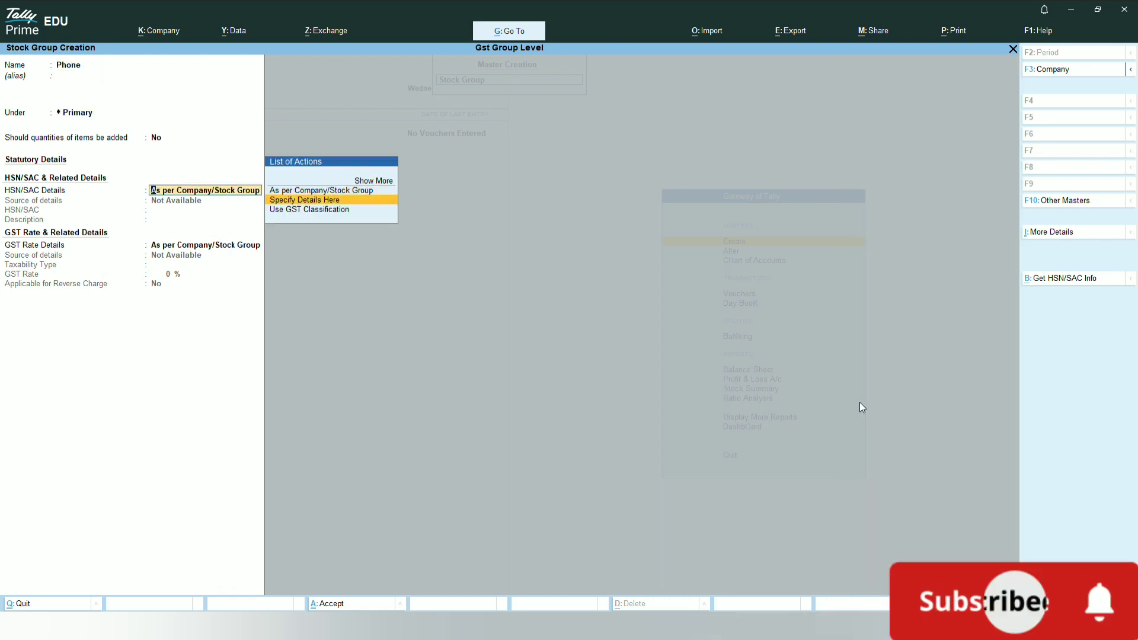
pyautogui.press('Return')
pyautogui.write('777')
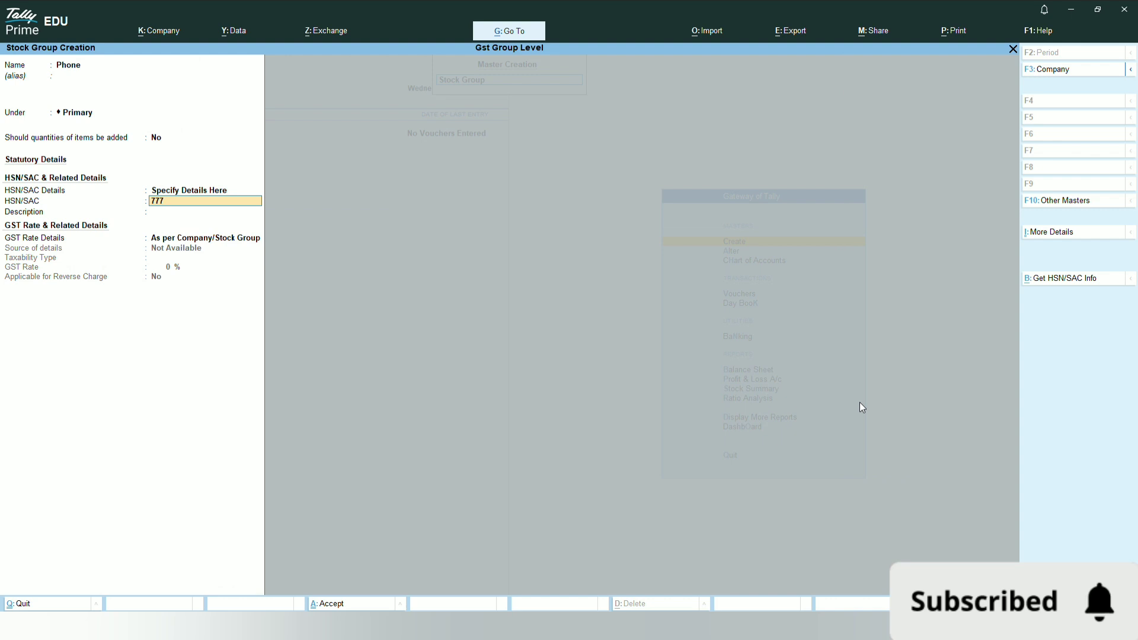
pyautogui.write('7')
pyautogui.press('Return')
pyautogui.press('Return')
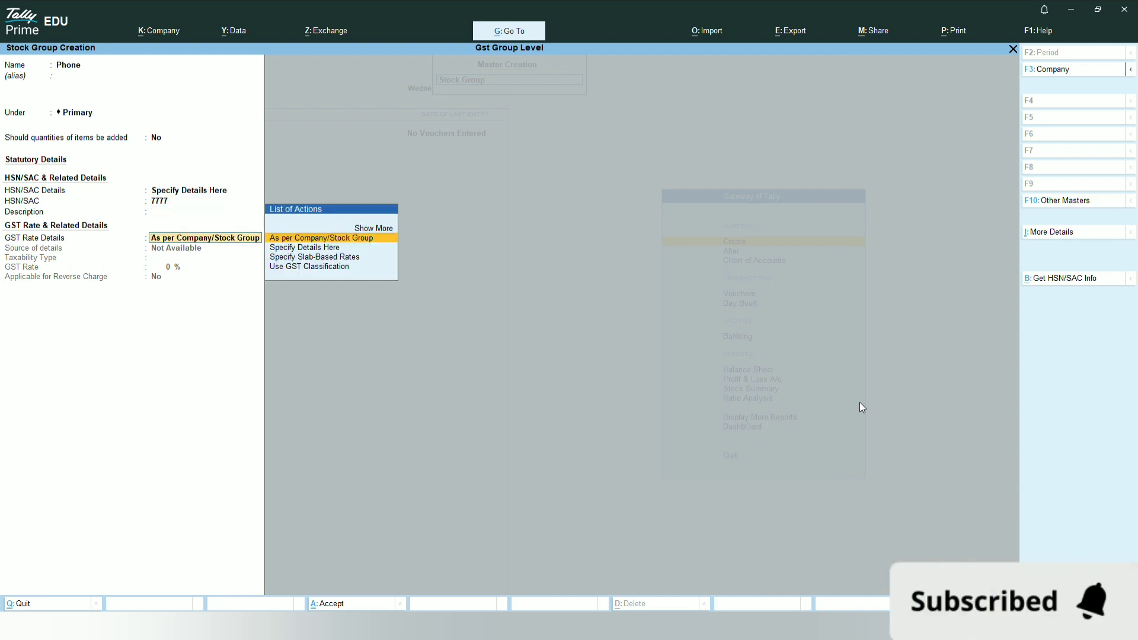
# Step: Specify the Phone group's GST rate details here as Taxable at 12% with reverse charge at No, and save the group
pyautogui.press('Down')
pyautogui.press('Return')
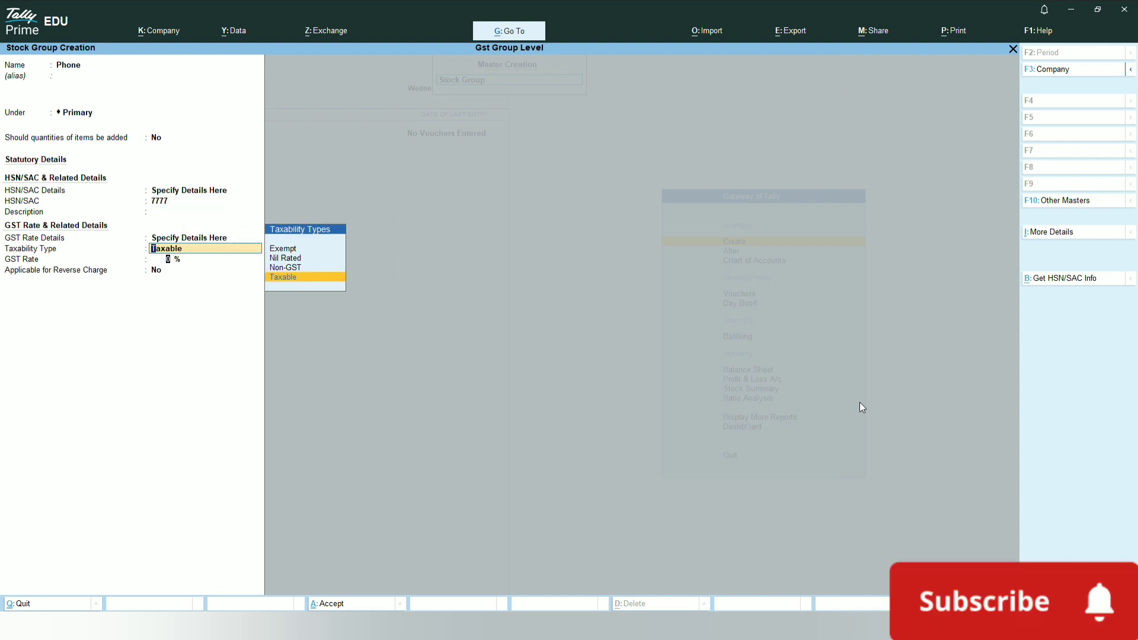
pyautogui.press('Return')
pyautogui.write('1')
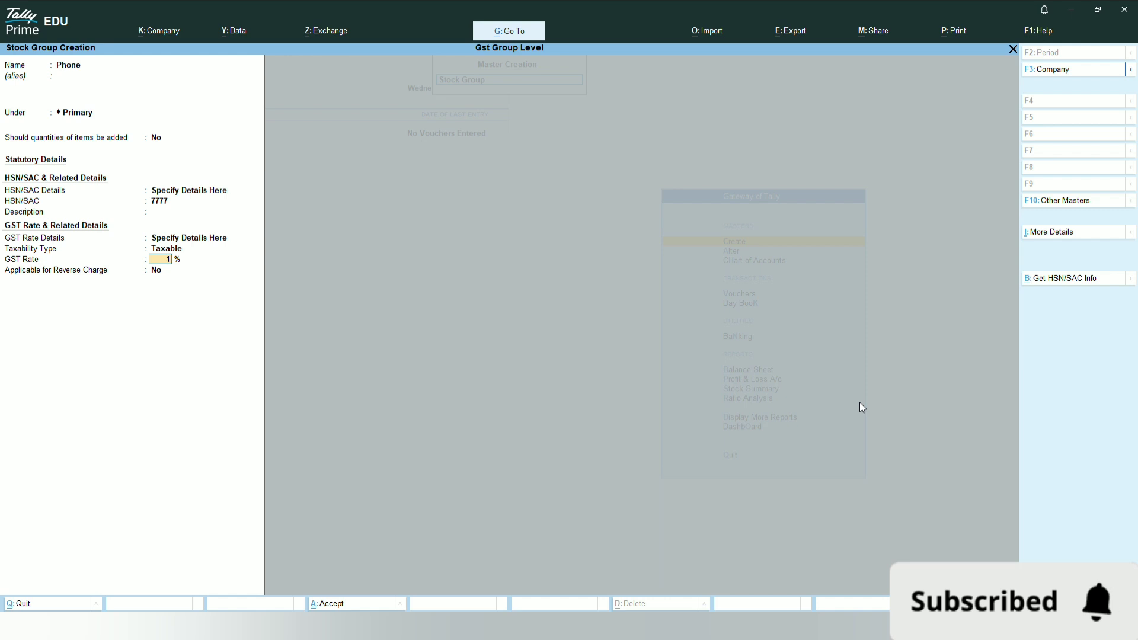
pyautogui.write('2')
pyautogui.press('Return')
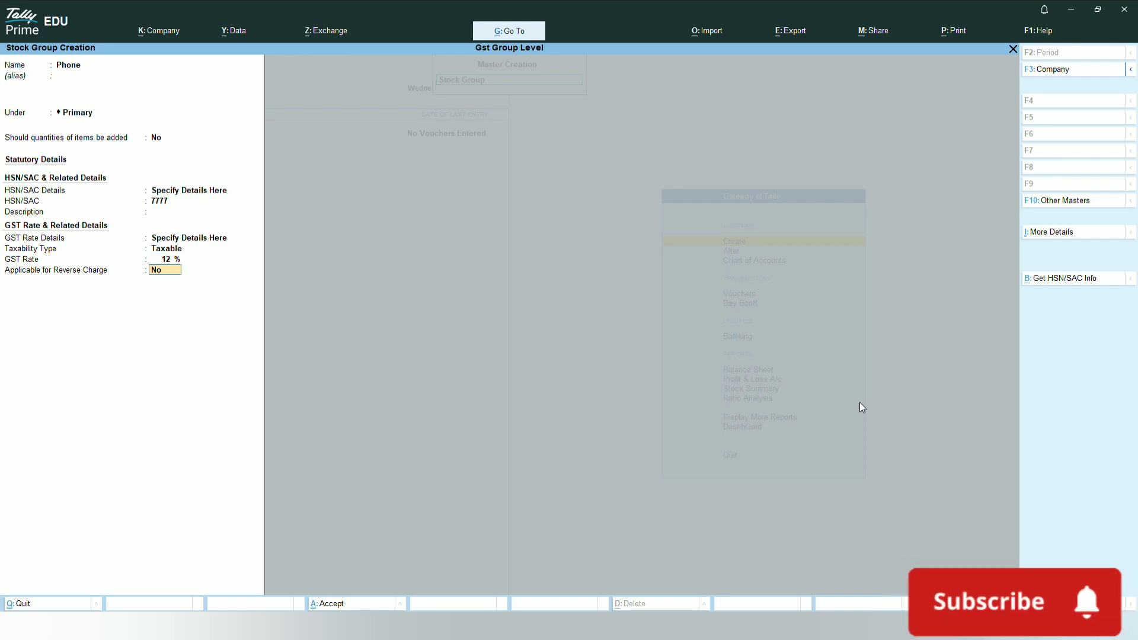
pyautogui.press('Return')
pyautogui.press('Return')
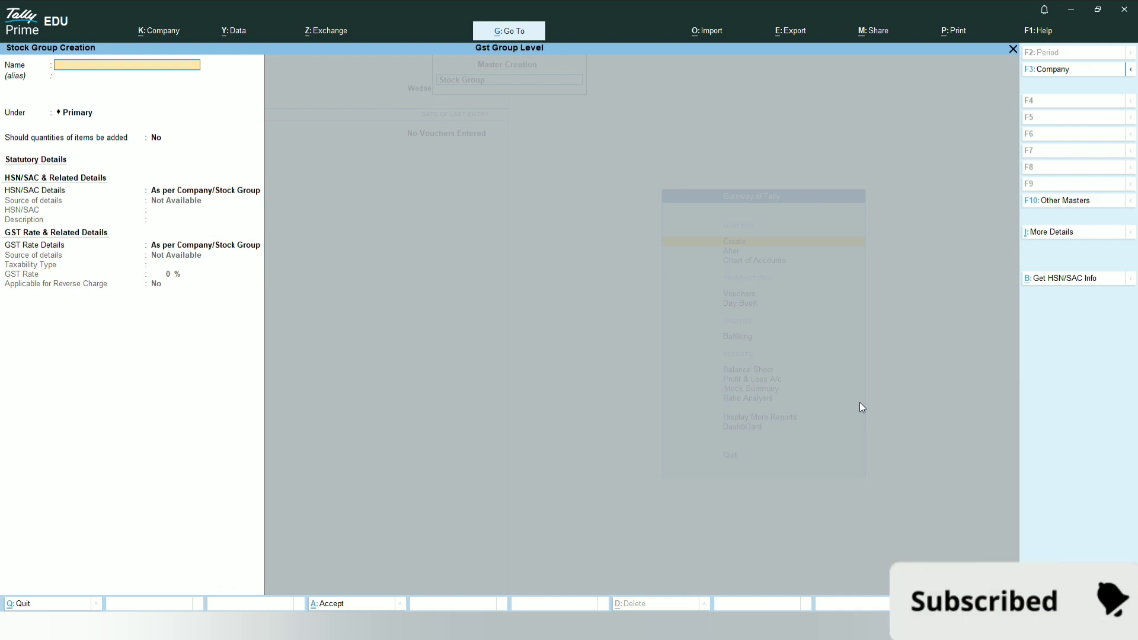
# Step: Start a stock group named Watch Electronic under Primary, leaving the adding of item quantities at No
pyautogui.write('Watch')
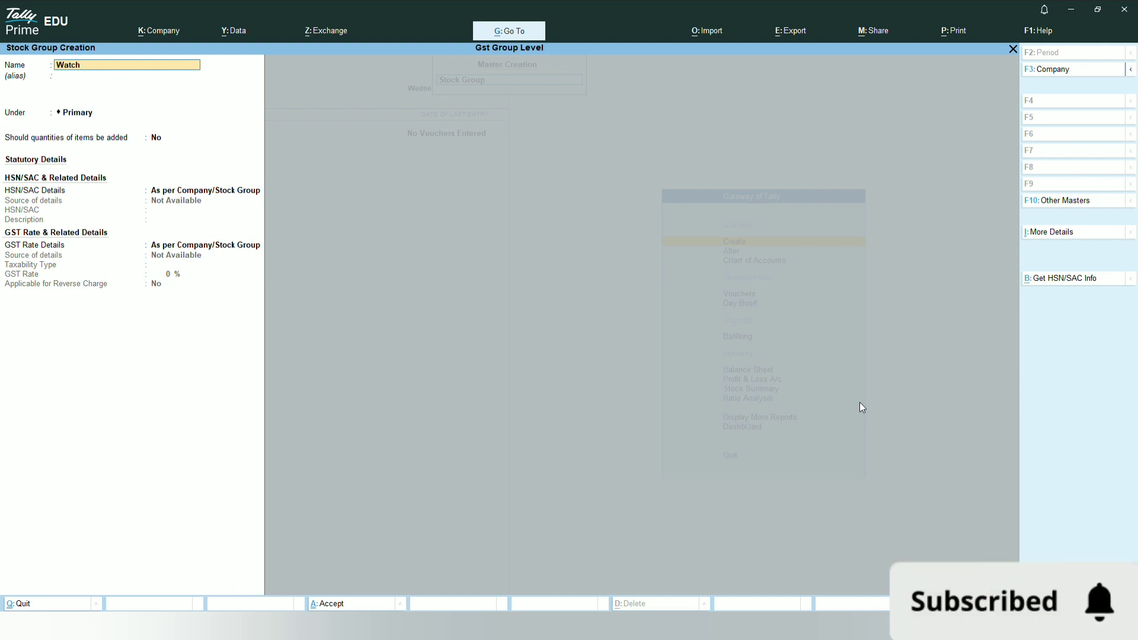
pyautogui.write(' Electronic')
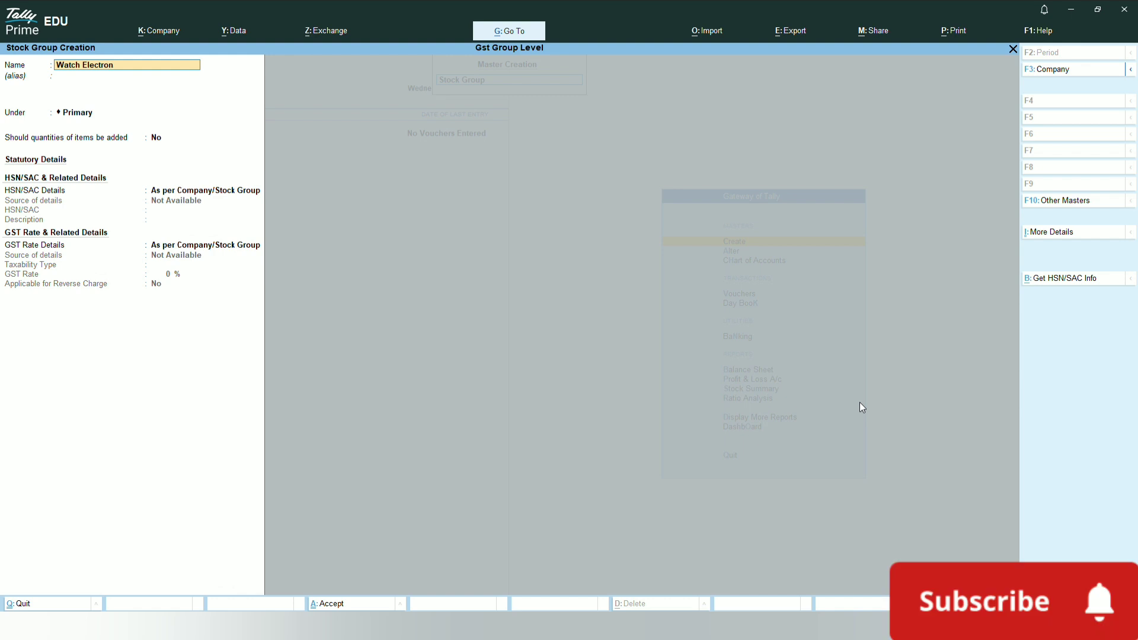
pyautogui.press('Return')
pyautogui.press('Return')
pyautogui.press('Return')
pyautogui.press('Return')
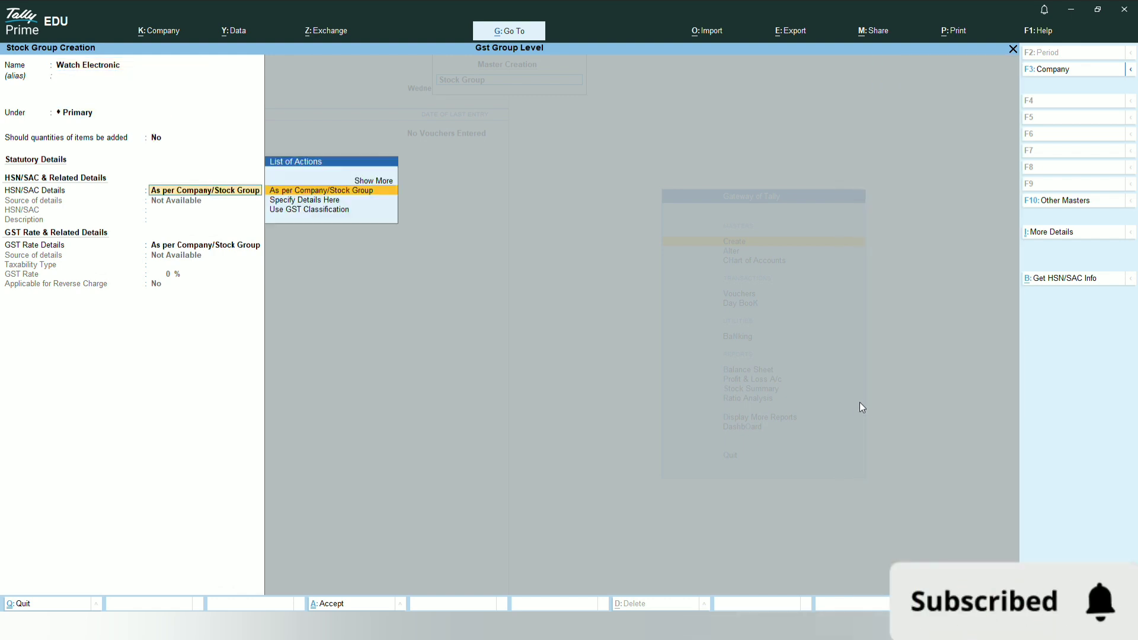
# Step: Set the Watch Electronic group's HSN/SAC details to Specify Details Here with HSN/SAC 8985 and a blank description
pyautogui.press('Down')
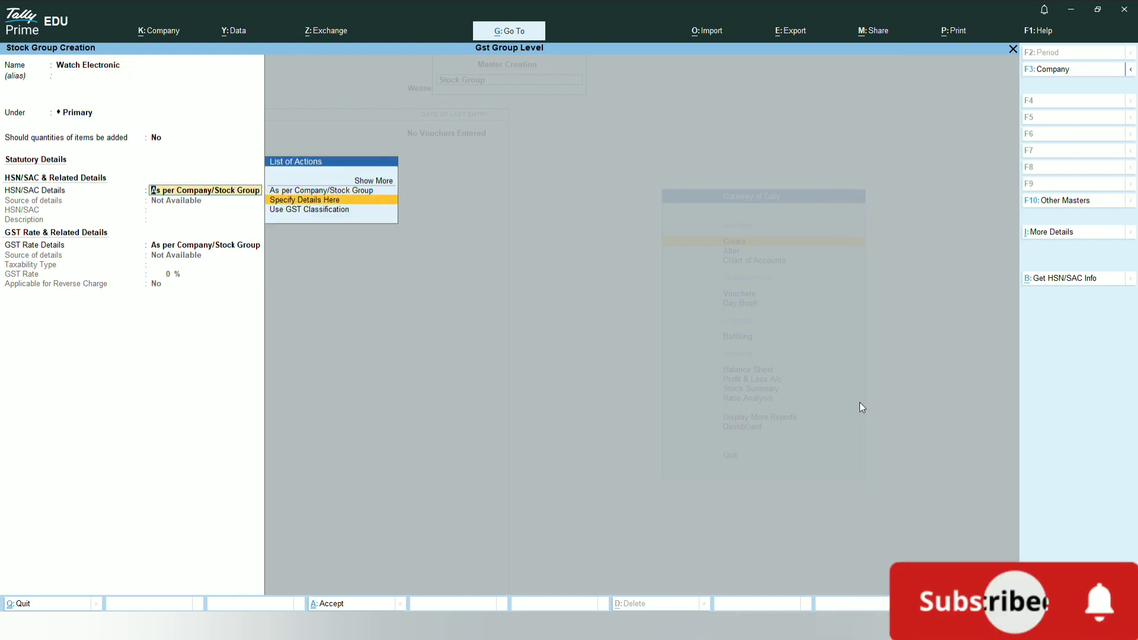
pyautogui.press('Return')
pyautogui.write('898')
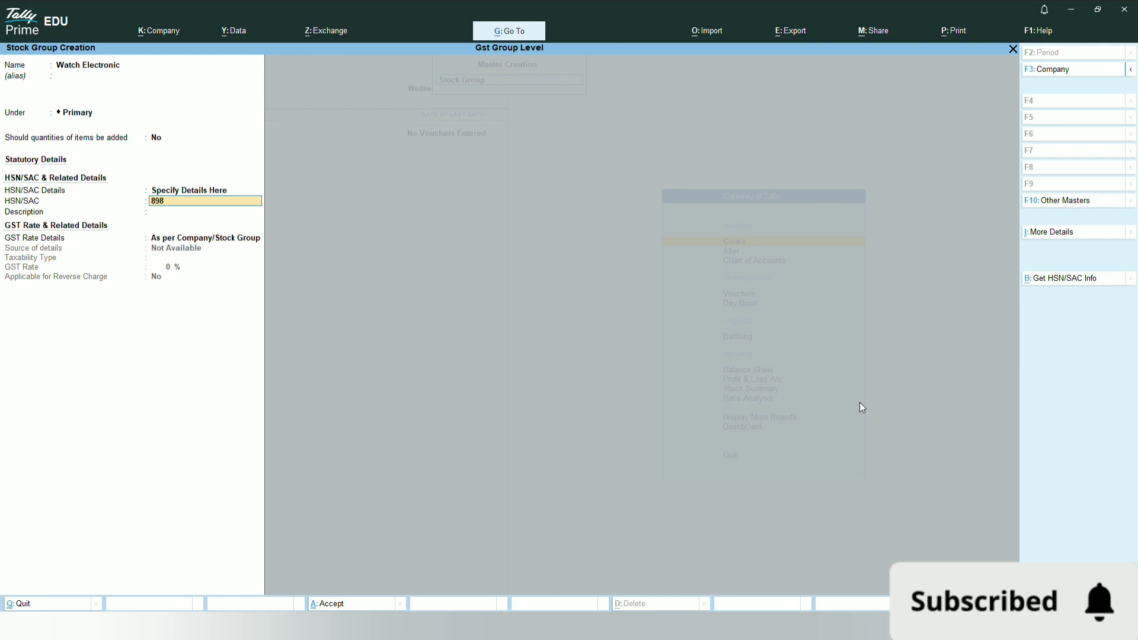
pyautogui.write('5')
pyautogui.press('Return')
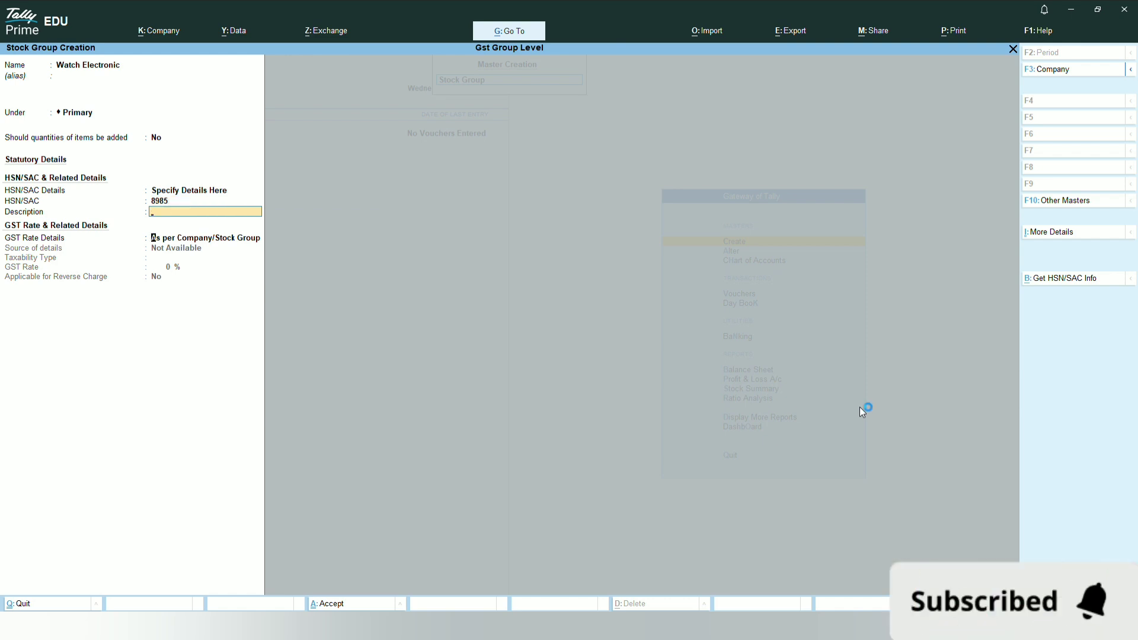
pyautogui.press('Return')
# Step: Specify the Watch Electronic group's GST rate details here as Taxable at 40% without reverse charge, save it and return to the Gateway of Tally
pyautogui.press('Down')
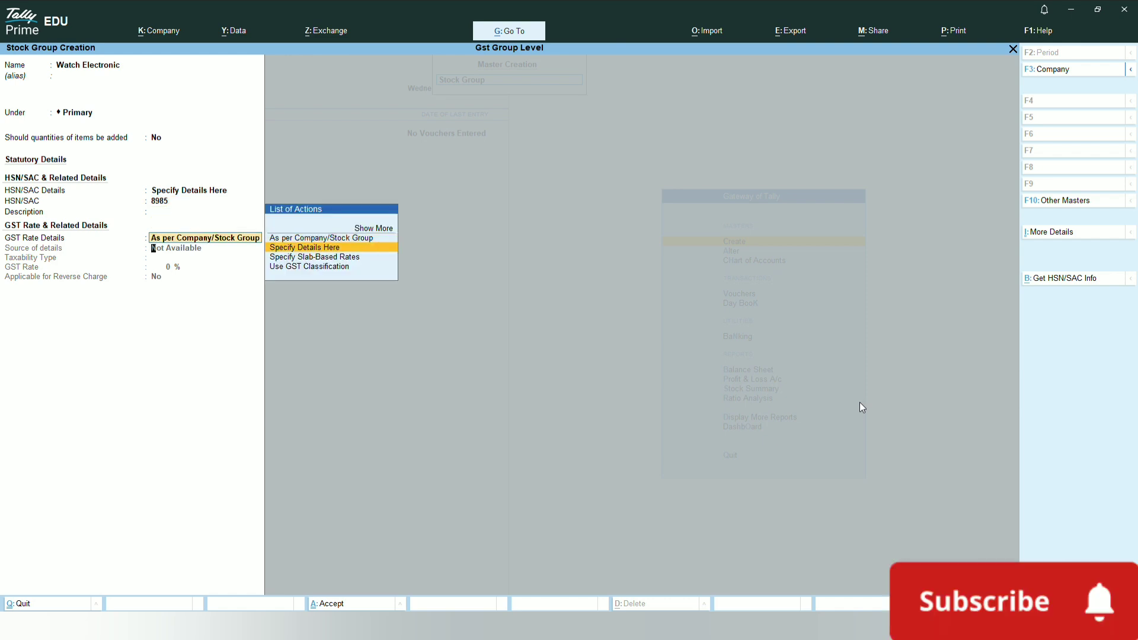
pyautogui.press('Return')
pyautogui.press('Return')
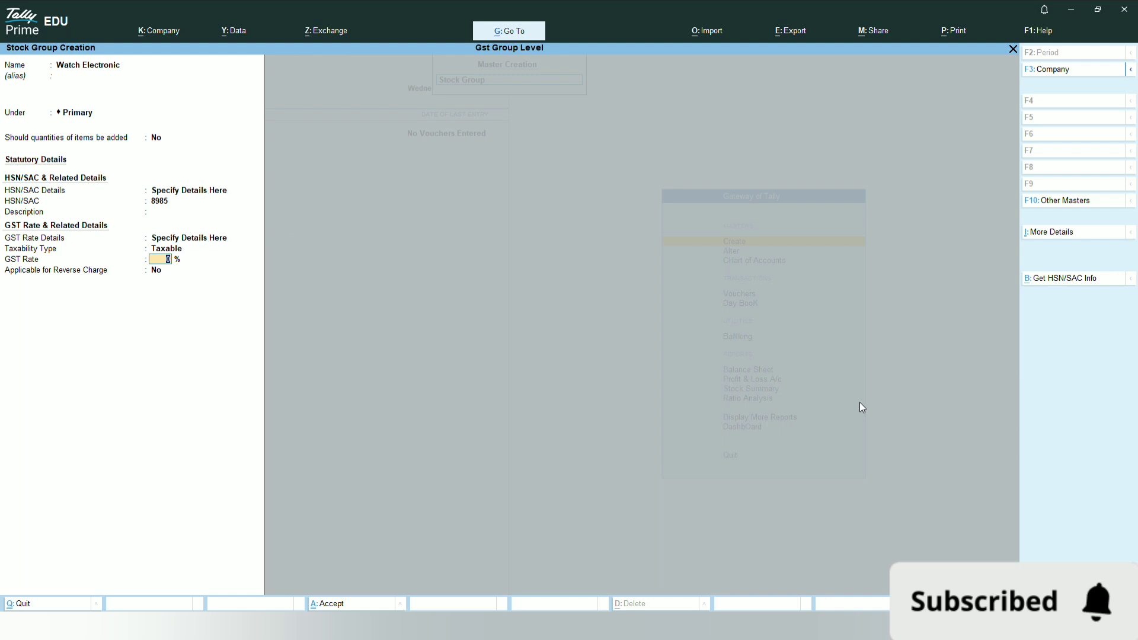
pyautogui.write('4')
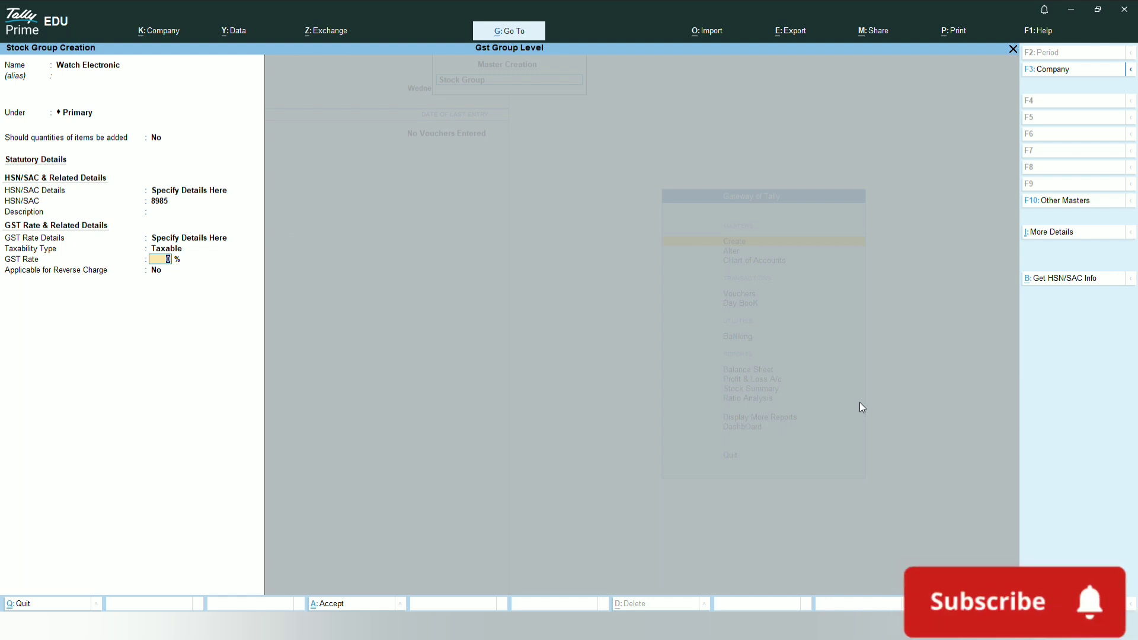
pyautogui.write('0')
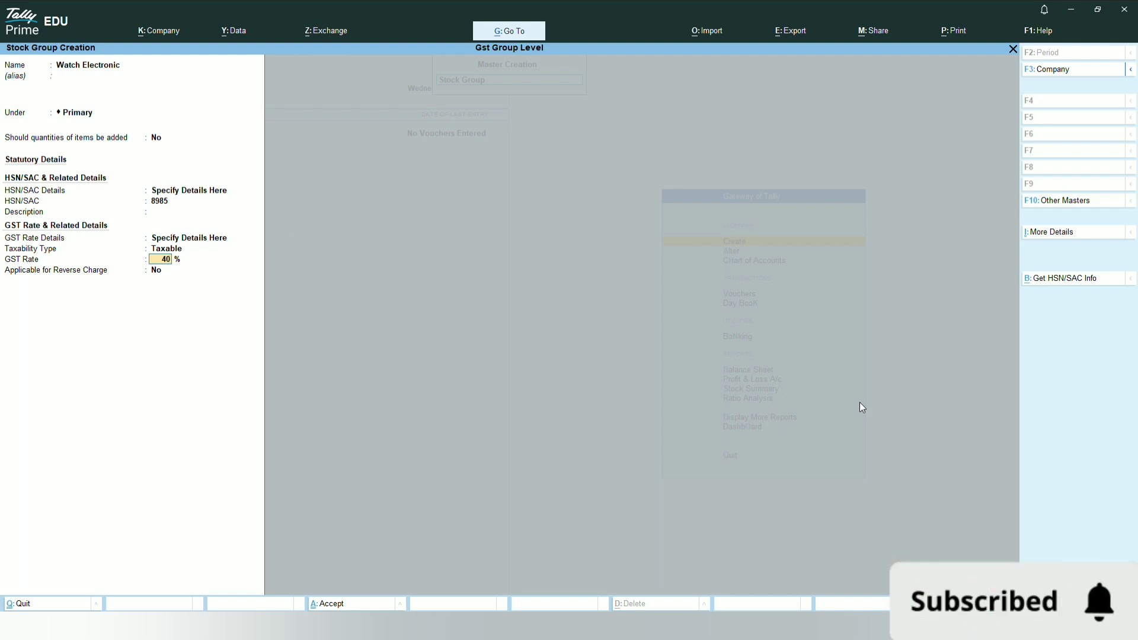
pyautogui.press('Return')
pyautogui.press('Return')
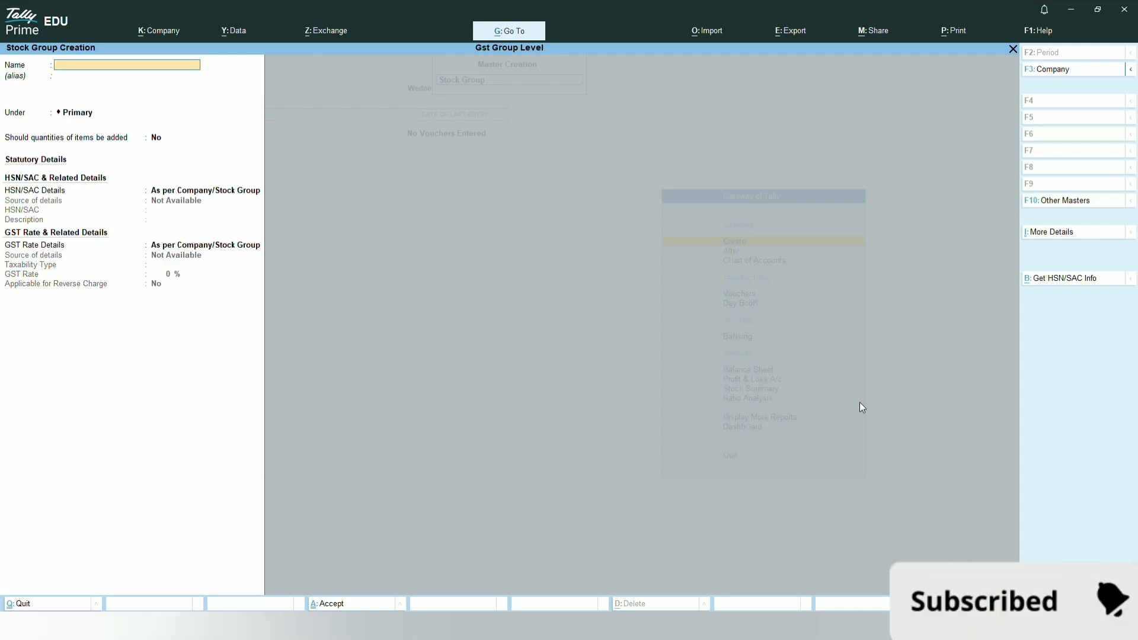
pyautogui.press('Escape')
pyautogui.press('Return')
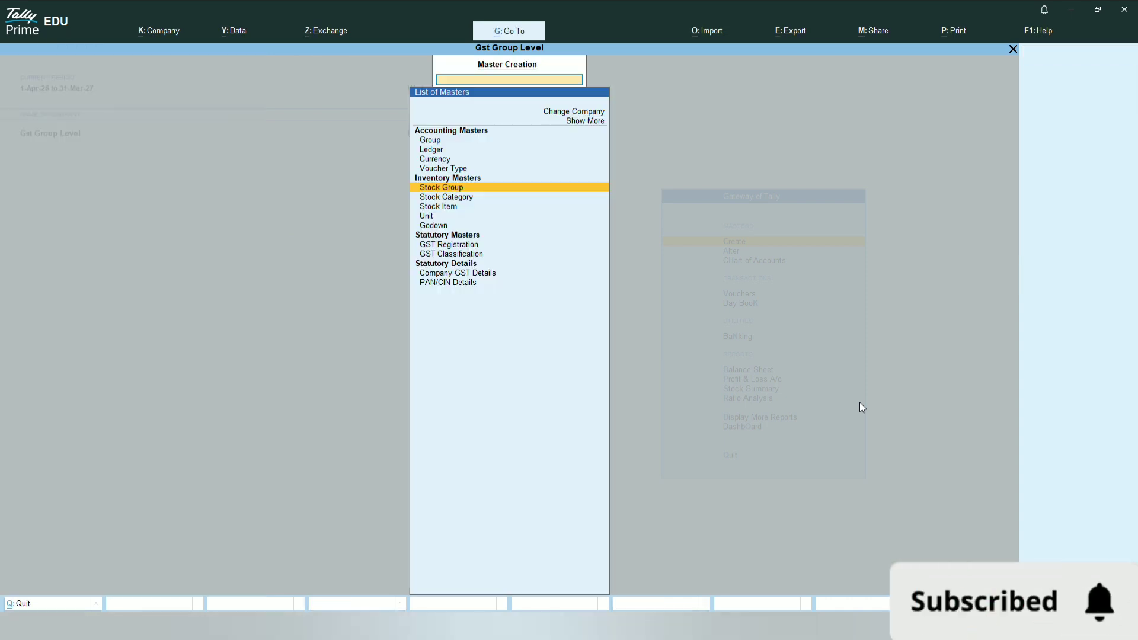
pyautogui.press('Escape')
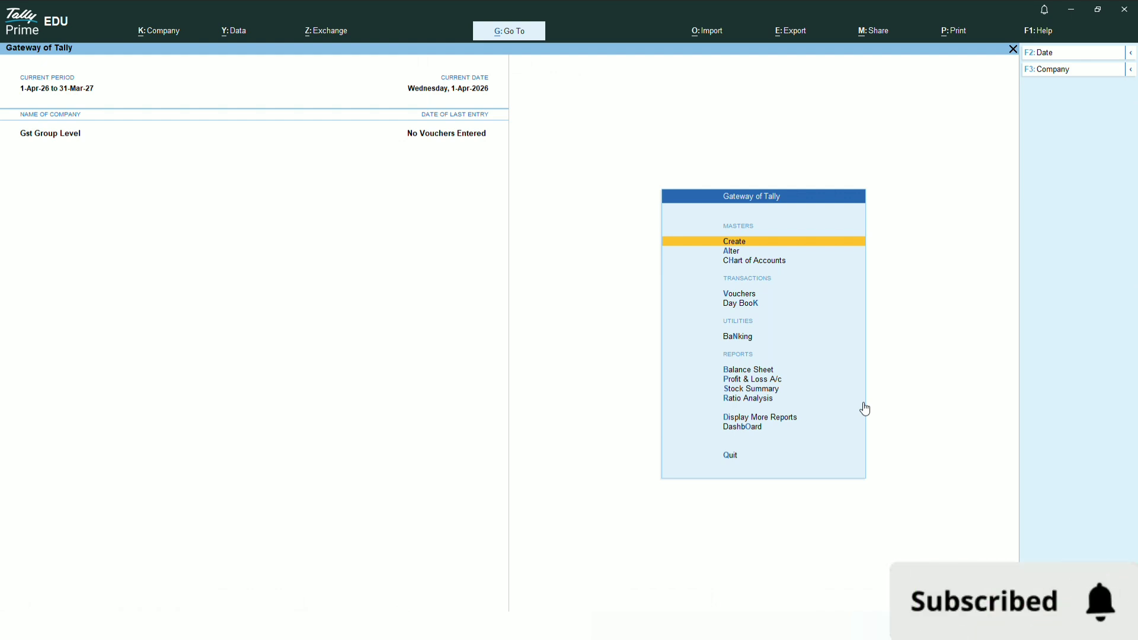
# Step: Start a purchase voucher dated 1-Apr-26 with supplier invoice number 478 and supplier invoice date 1-Apr-26
pyautogui.press('Down')
pyautogui.press('Down')
pyautogui.press('Down')
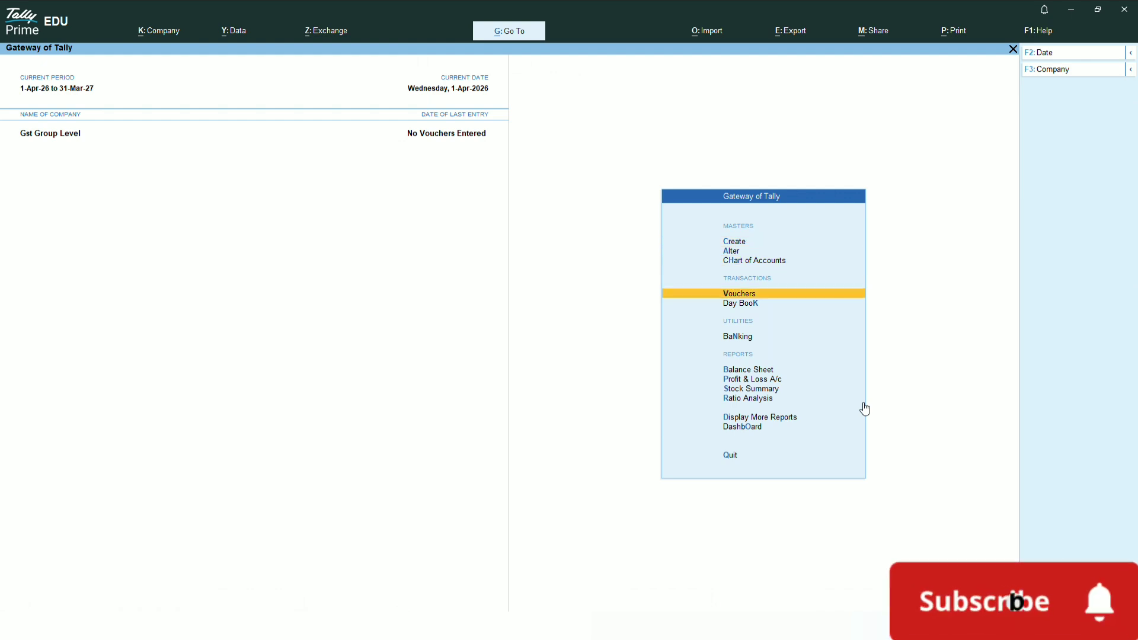
pyautogui.press('Return')
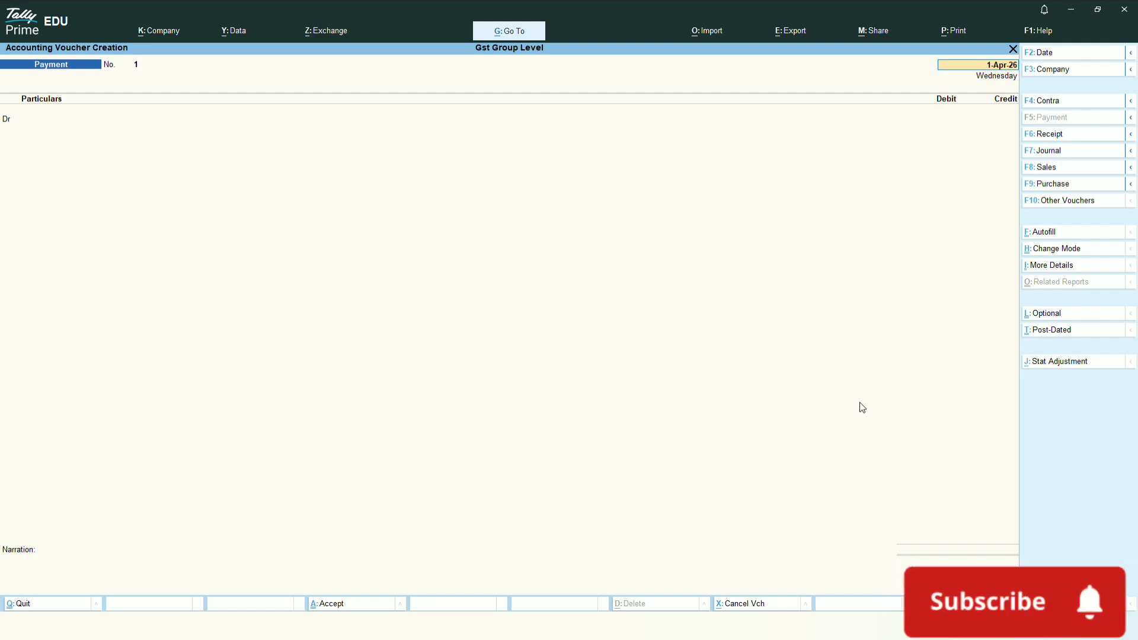
pyautogui.press('F9')
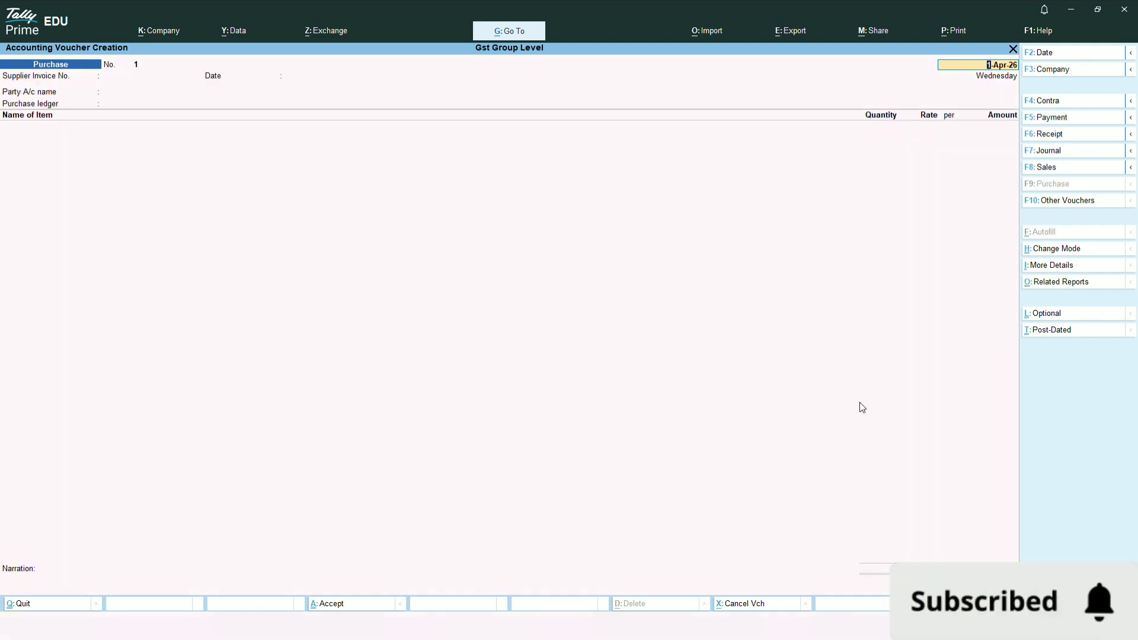
pyautogui.press('Return')
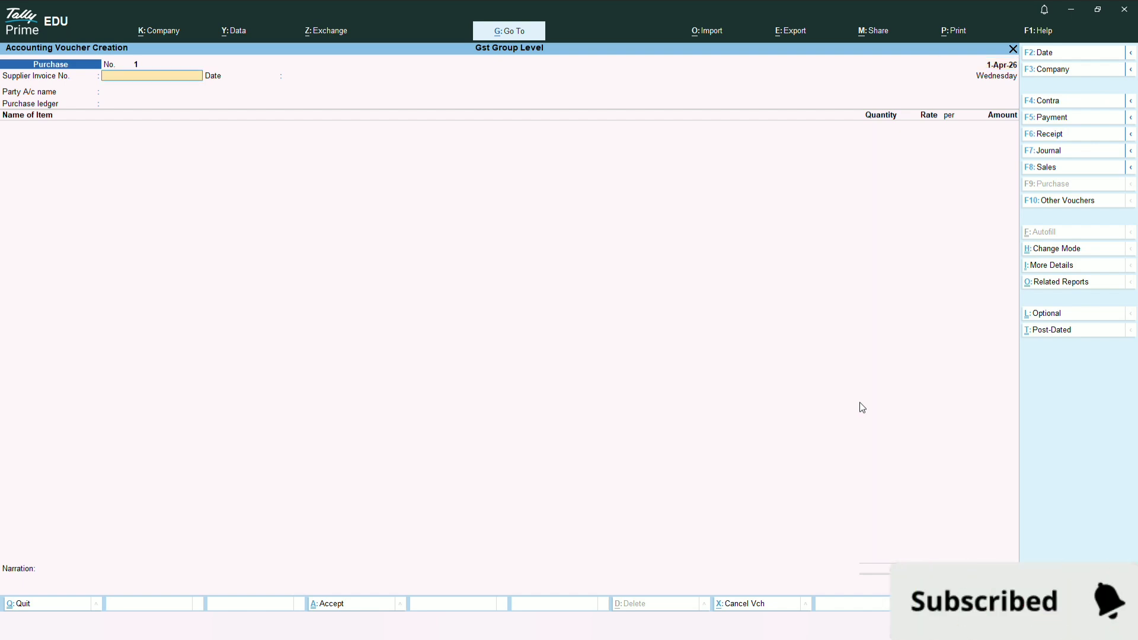
pyautogui.write('478')
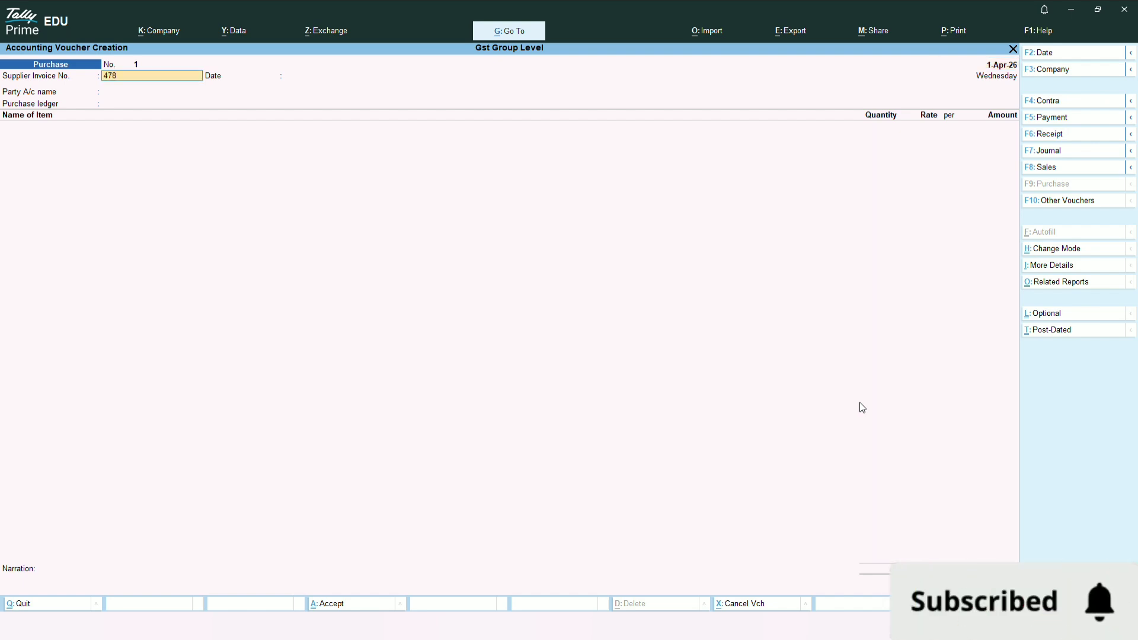
pyautogui.press('Return')
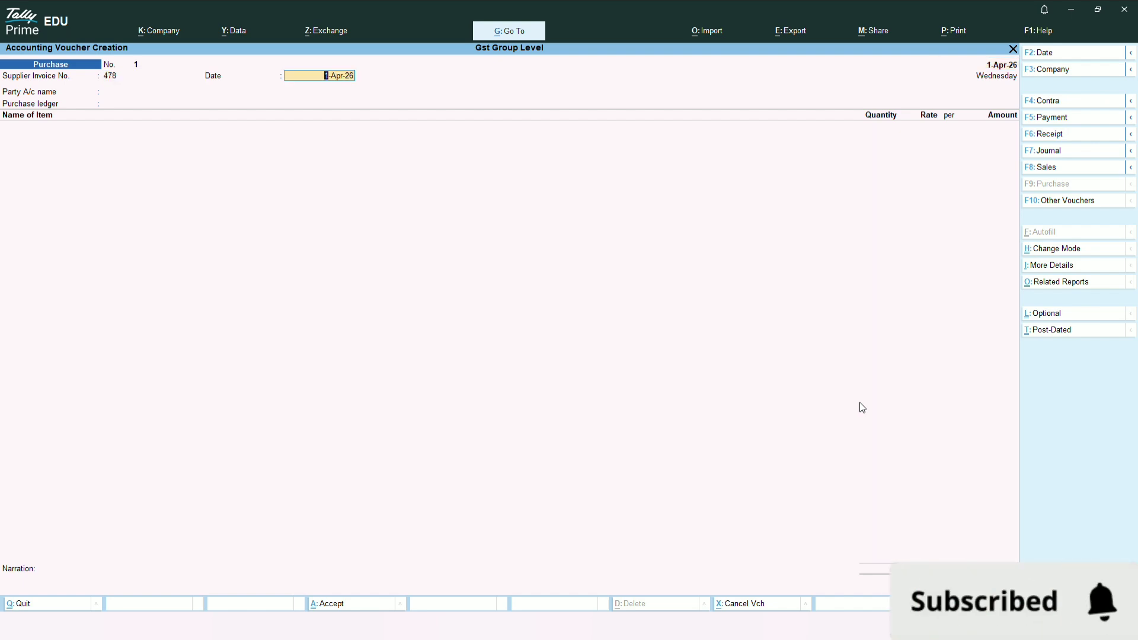
pyautogui.press('Return')
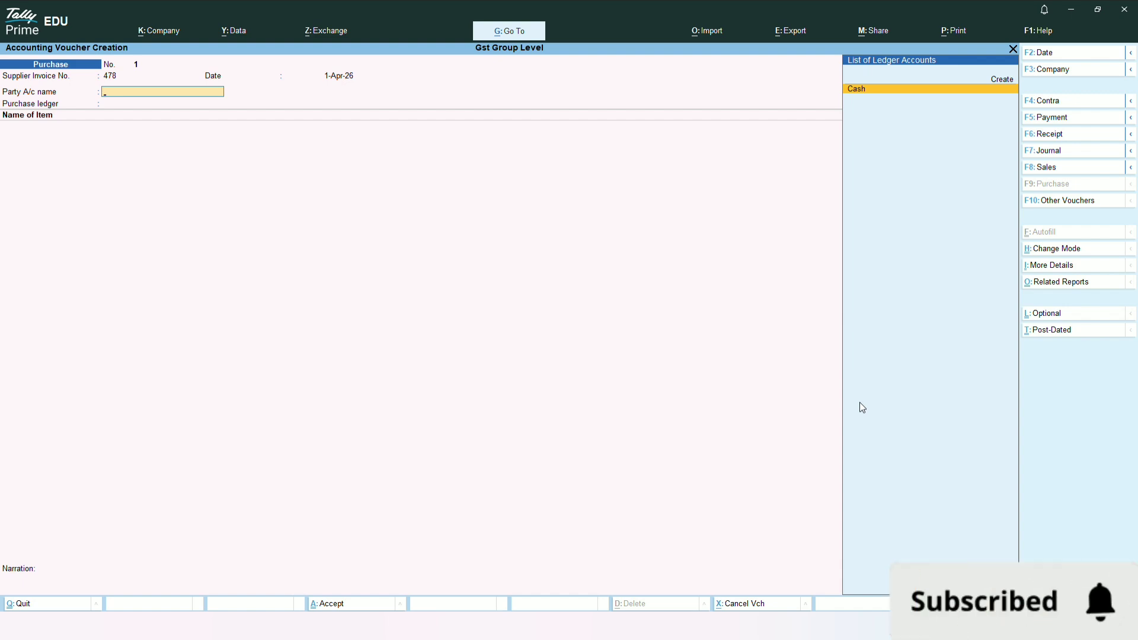
# Step: Create a party ledger for the supplier from the voucher, entering the supplier's name and placing it under Sundry Creditors
pyautogui.hotkey('alt', 'c')
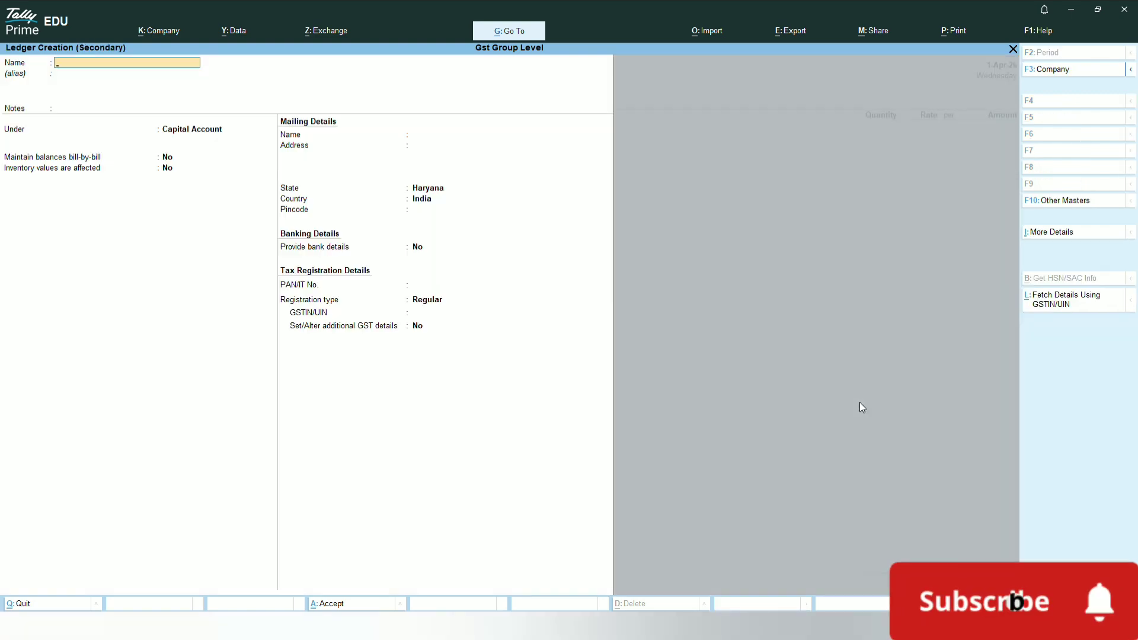
pyautogui.write('Radha')
pyautogui.press('Return')
pyautogui.press('Return')
pyautogui.press('Return')
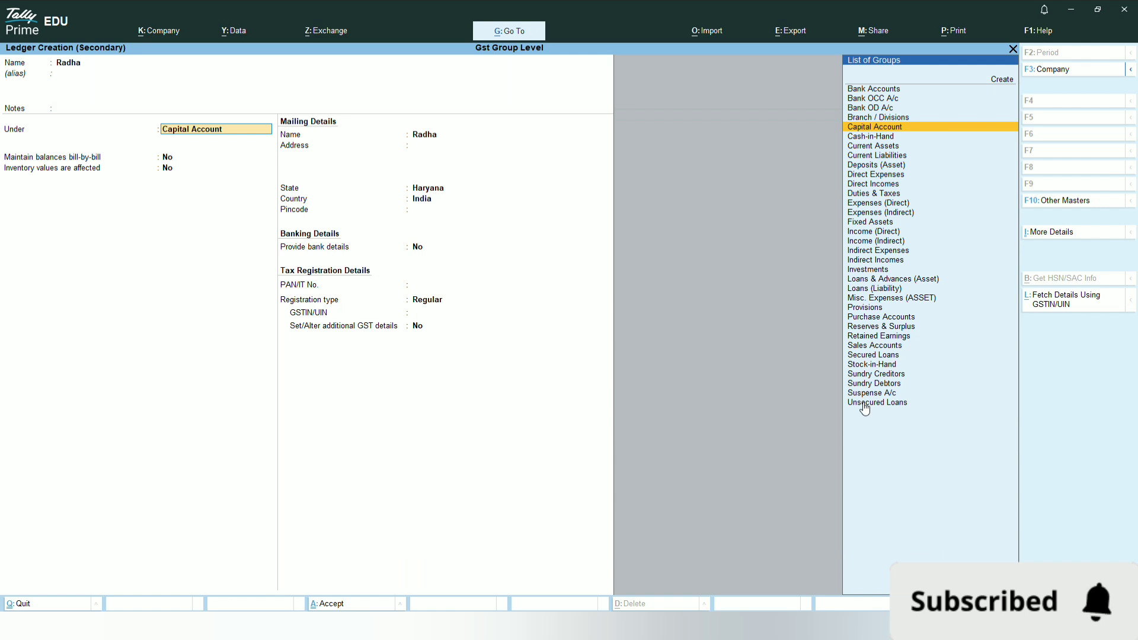
pyautogui.write('Cre')
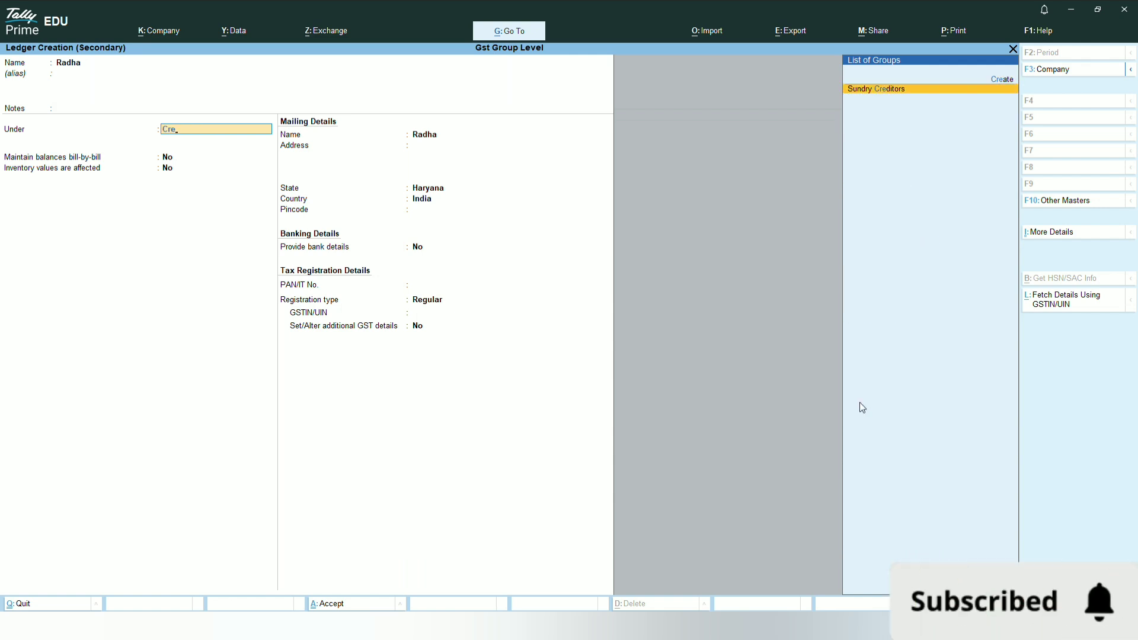
pyautogui.press('Return')
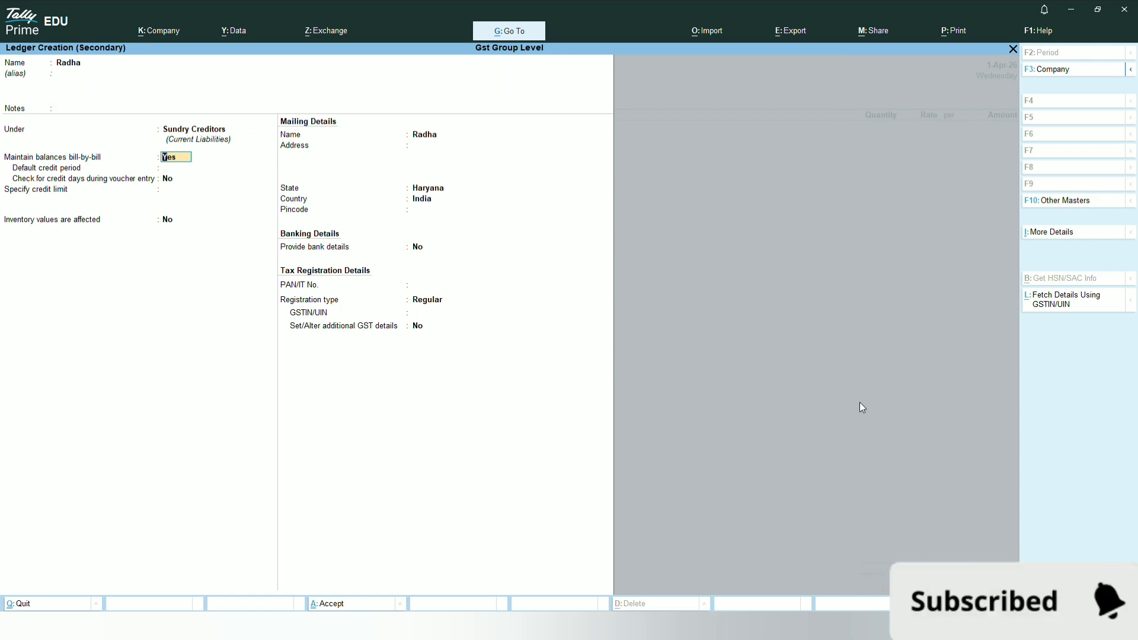
# Step: Keep bill-by-bill balances at Yes for the supplier ledger and set its state to Delhi
pyautogui.press('Return')
pyautogui.press('Return')
pyautogui.press('Return')
pyautogui.press('Return')
pyautogui.press('Return')
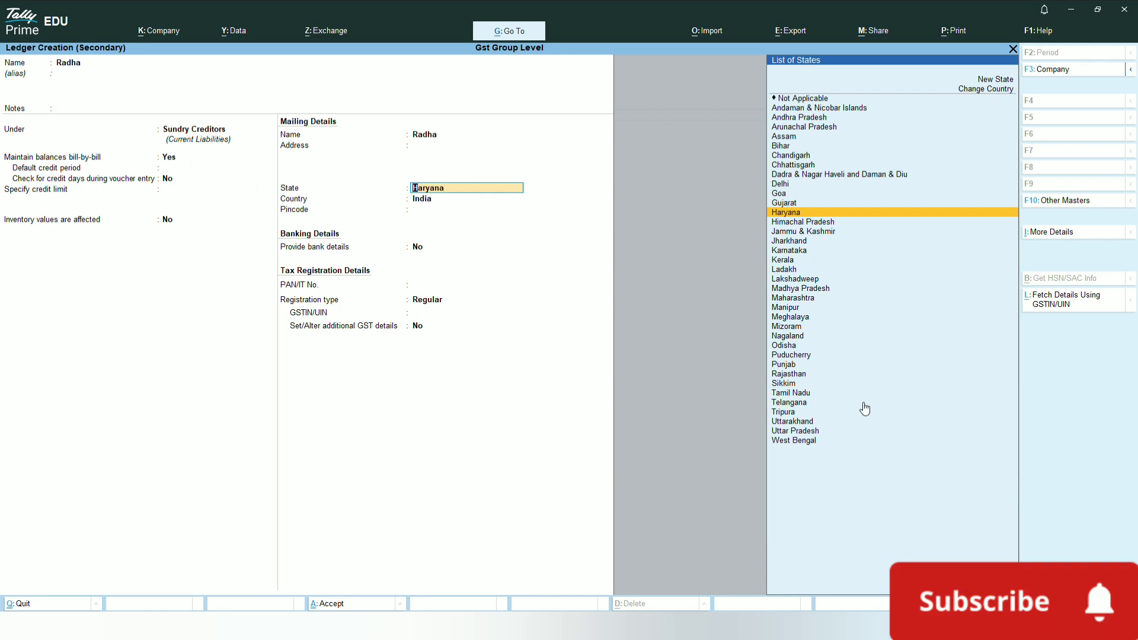
pyautogui.write('Delhi')
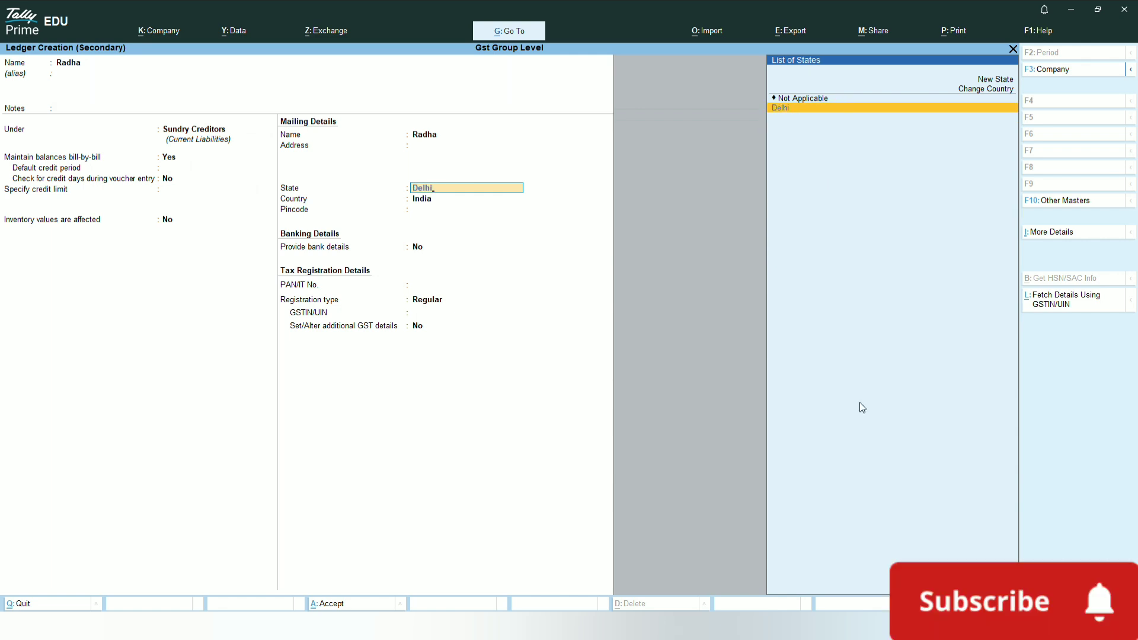
pyautogui.press('Return')
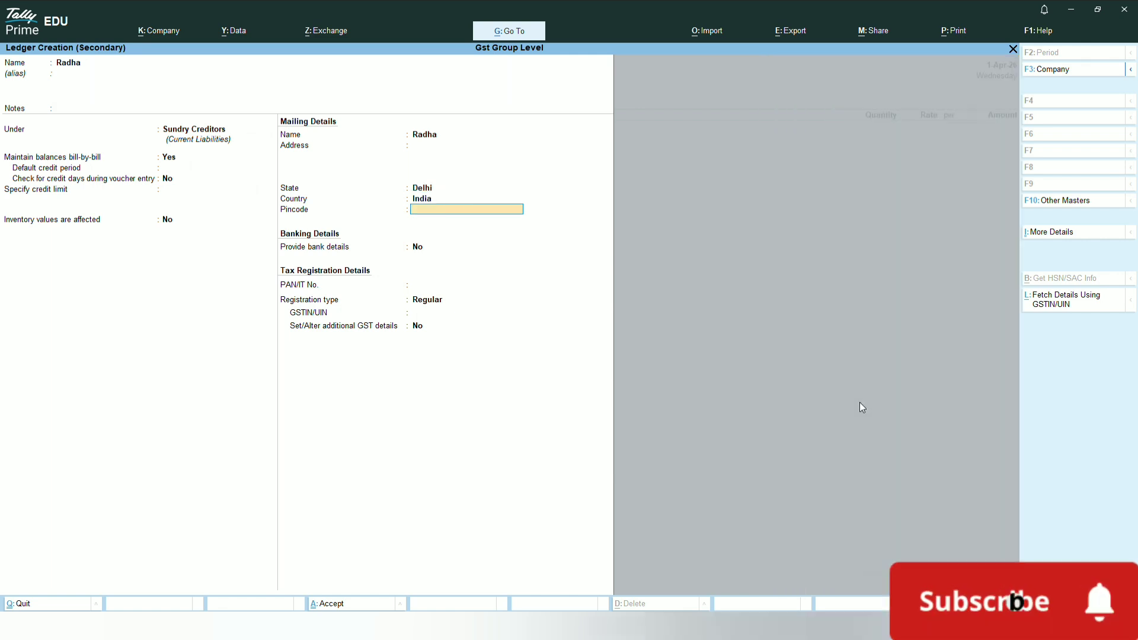
# Step: Keep the supplier's GST registration type as Regular and enter the supplier's GSTIN/UIN
pyautogui.press('Return')
pyautogui.press('Return')
pyautogui.press('Return')
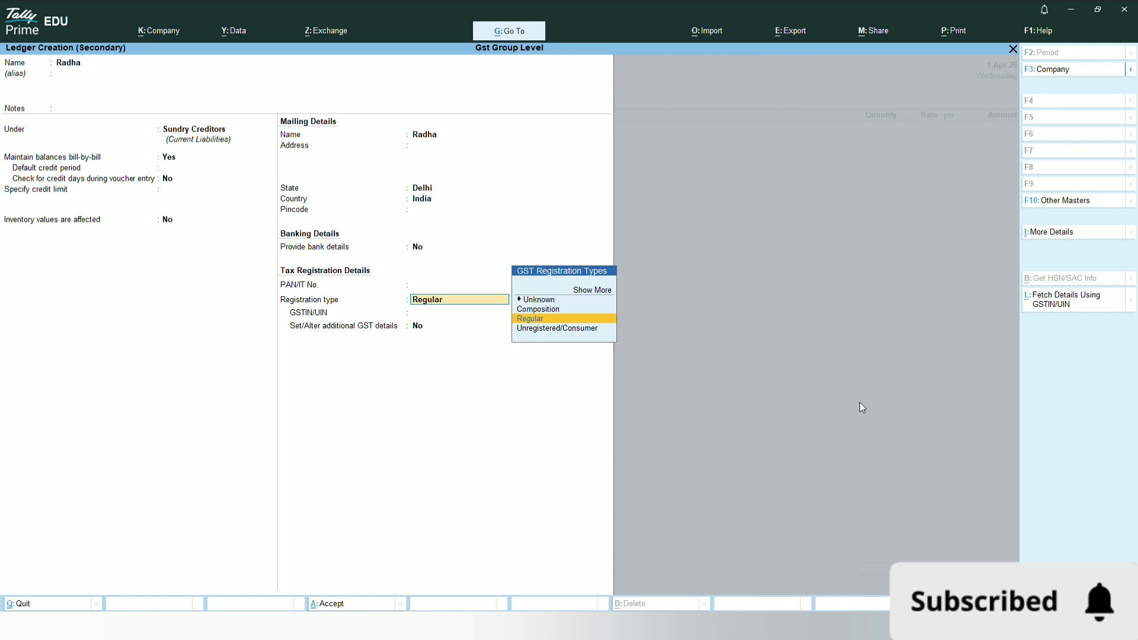
pyautogui.press('Return')
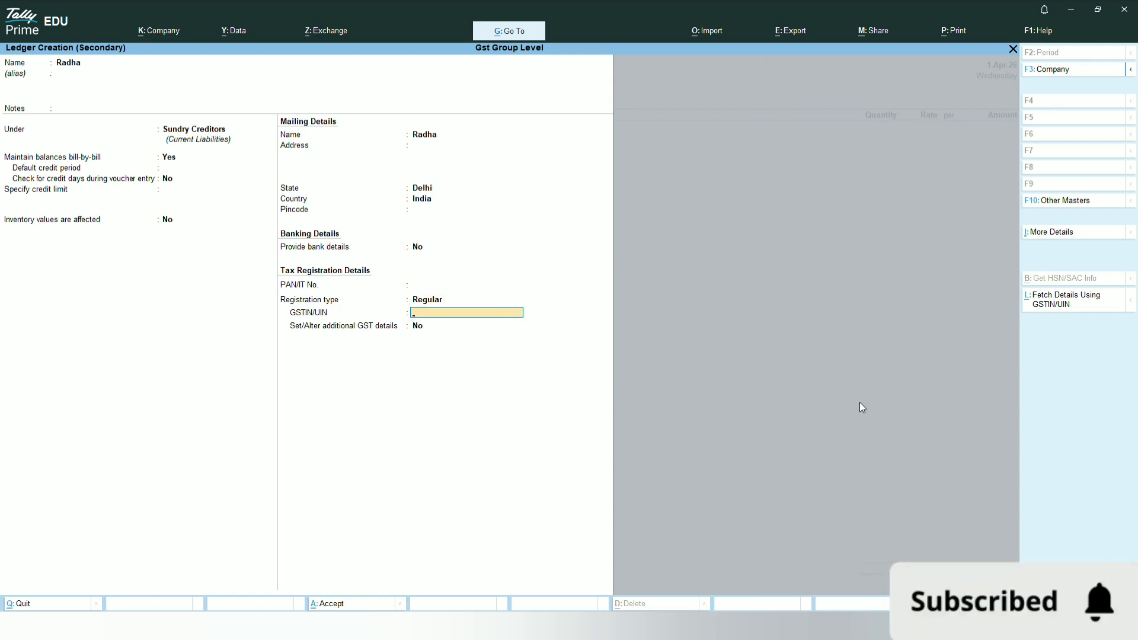
pyautogui.write('MCNCHJDCDSKC')
pyautogui.press('Return')
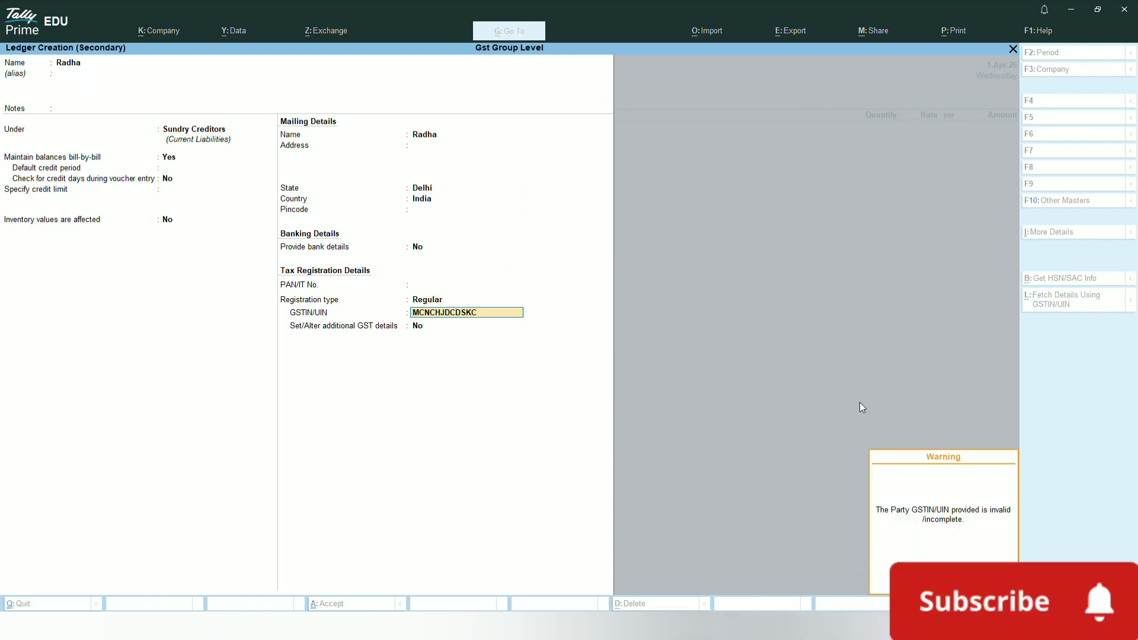
pyautogui.press('Return')
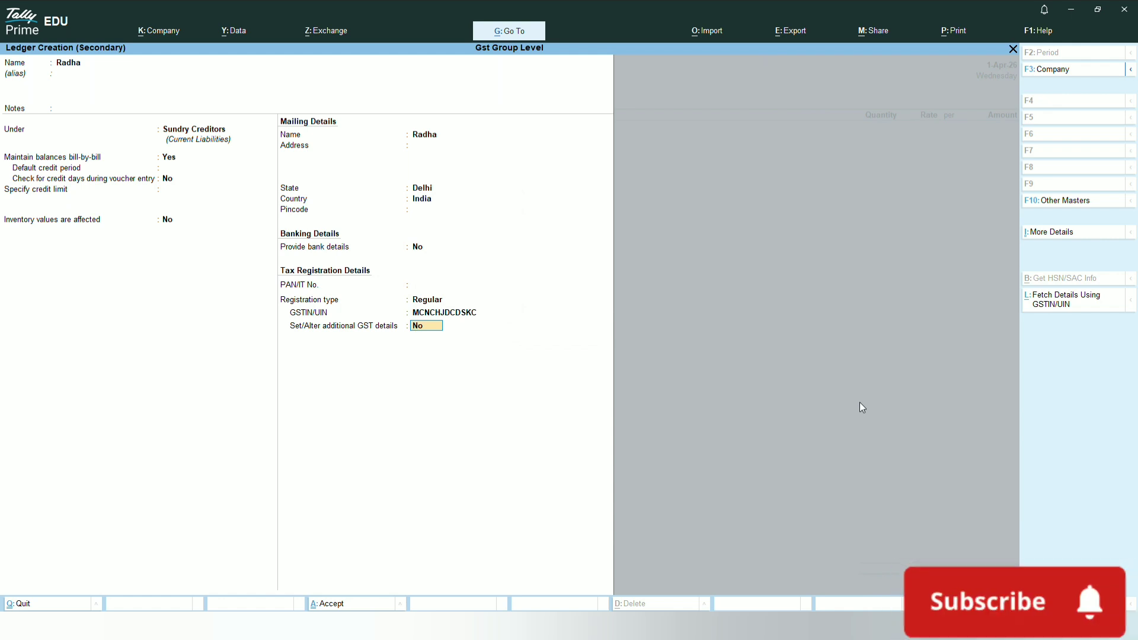
# Step: Save the supplier ledger without additional GST details and accept the voucher's receipt and party details as they are
pyautogui.press('Return')
pyautogui.press('Return')
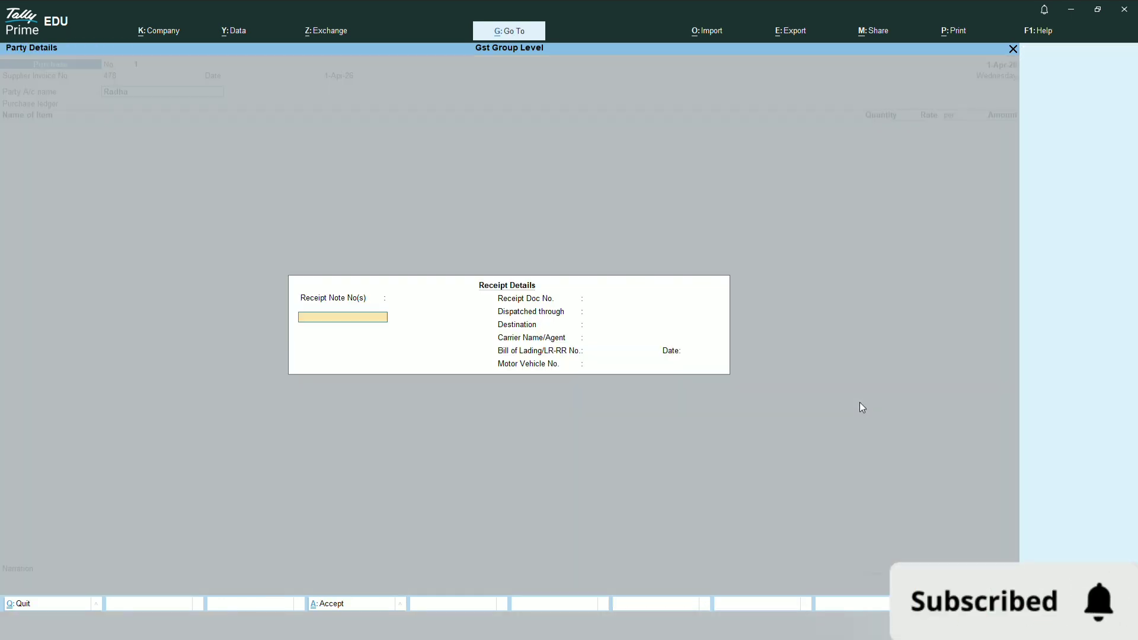
pyautogui.hotkey('ctrl', 'a')
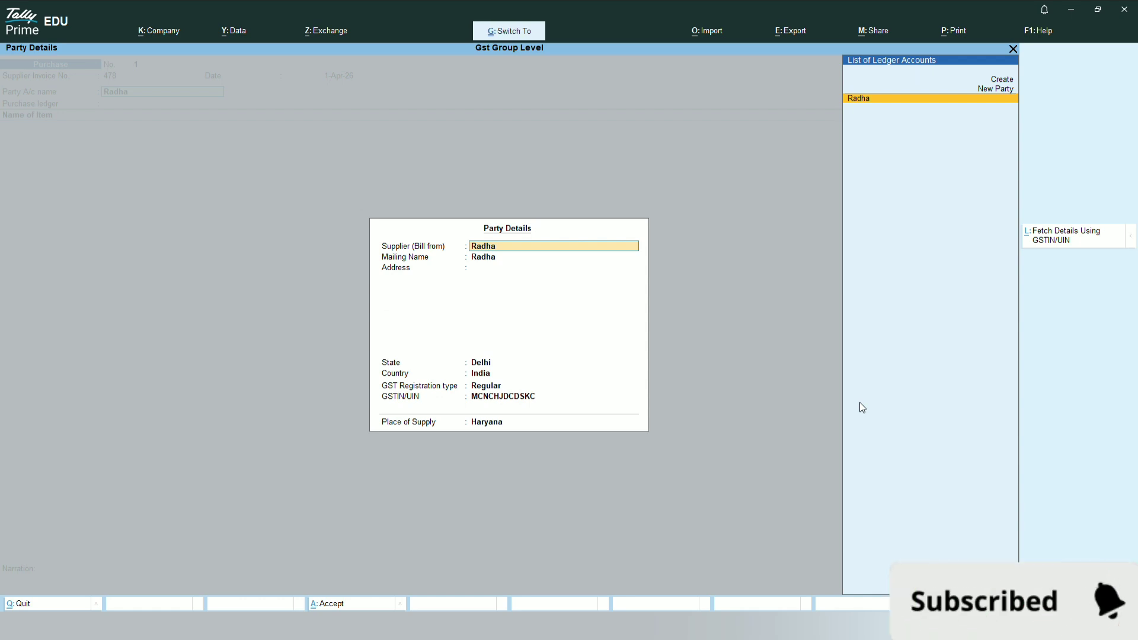
pyautogui.hotkey('ctrl', 'a')
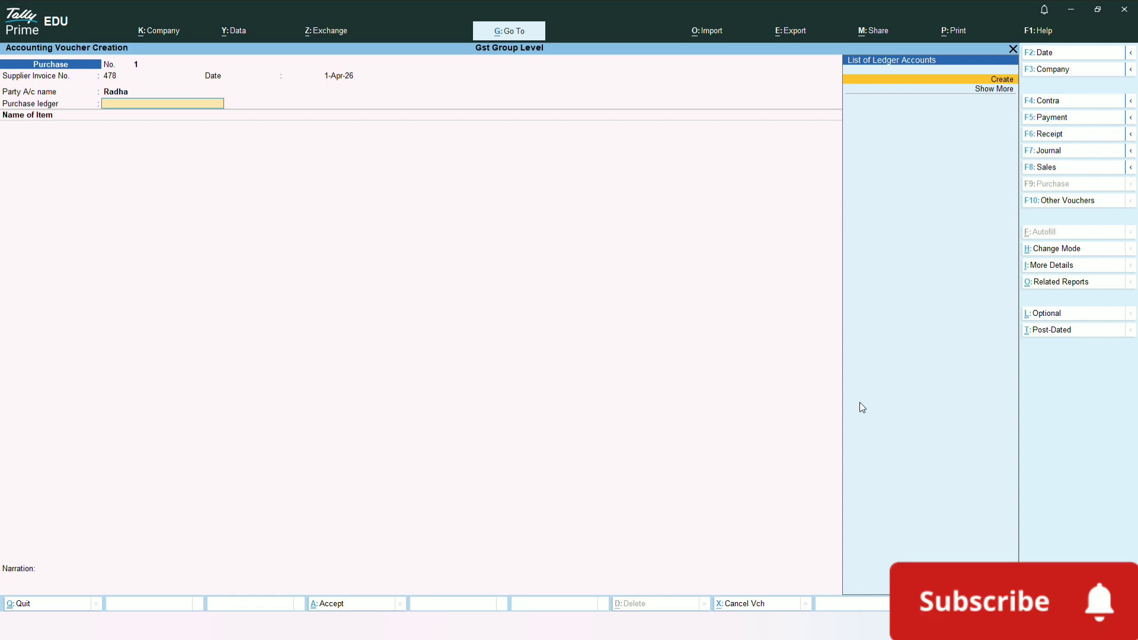
# Step: Create a ledger named Purchase under Purchase Accounts for the voucher's purchase ledger
pyautogui.press('Return')
pyautogui.write('Pu')
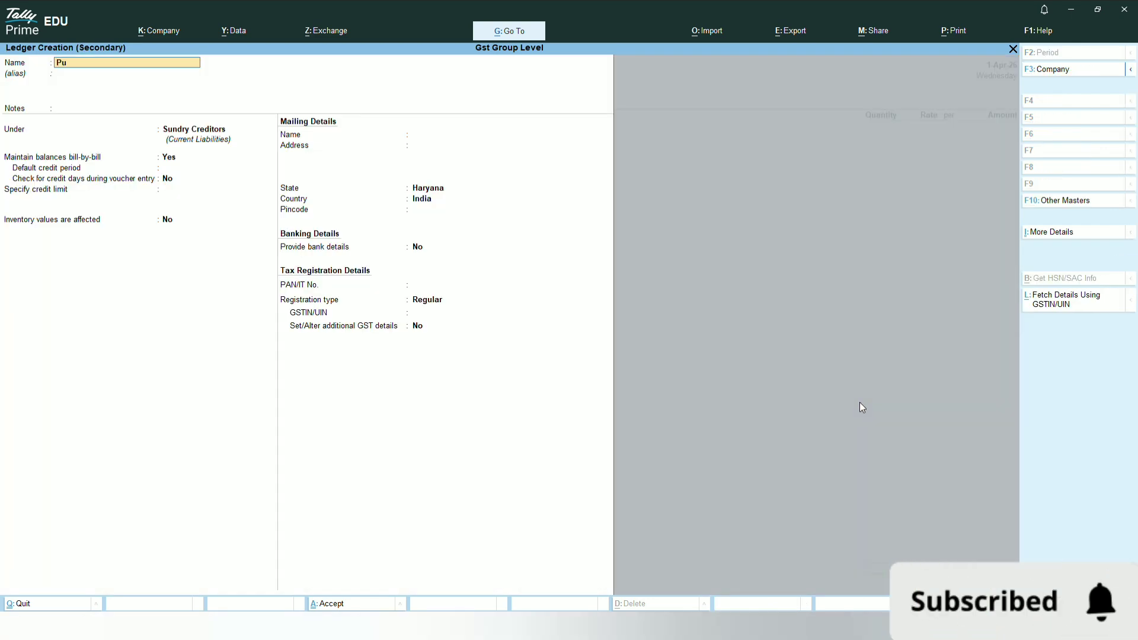
pyautogui.write('rchase')
pyautogui.press('Return')
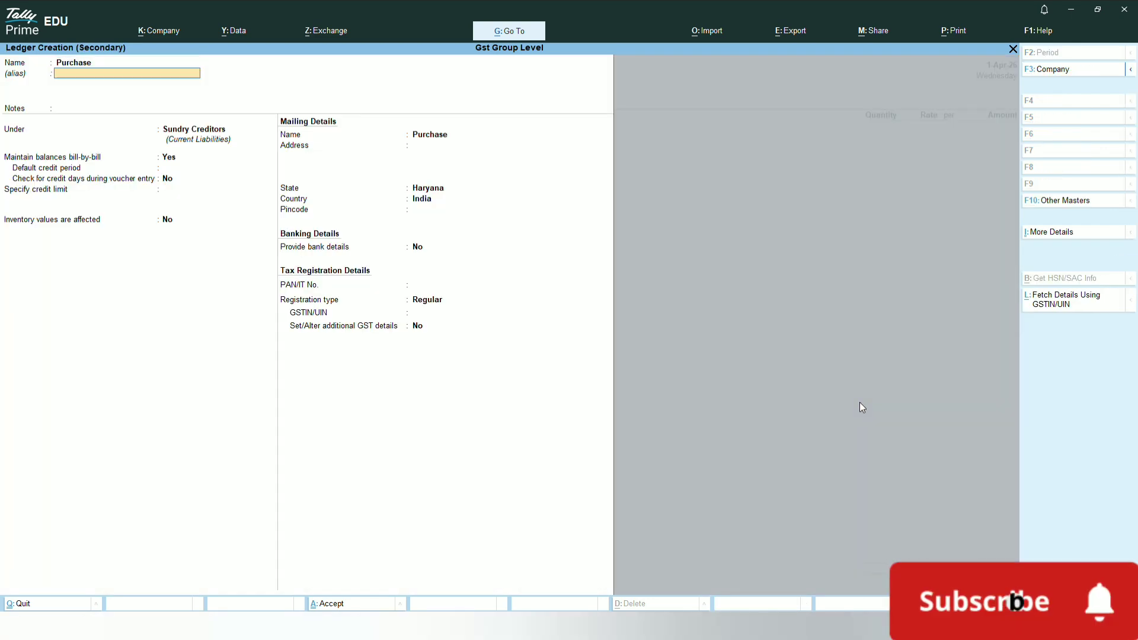
pyautogui.press('Return')
pyautogui.write('Pur')
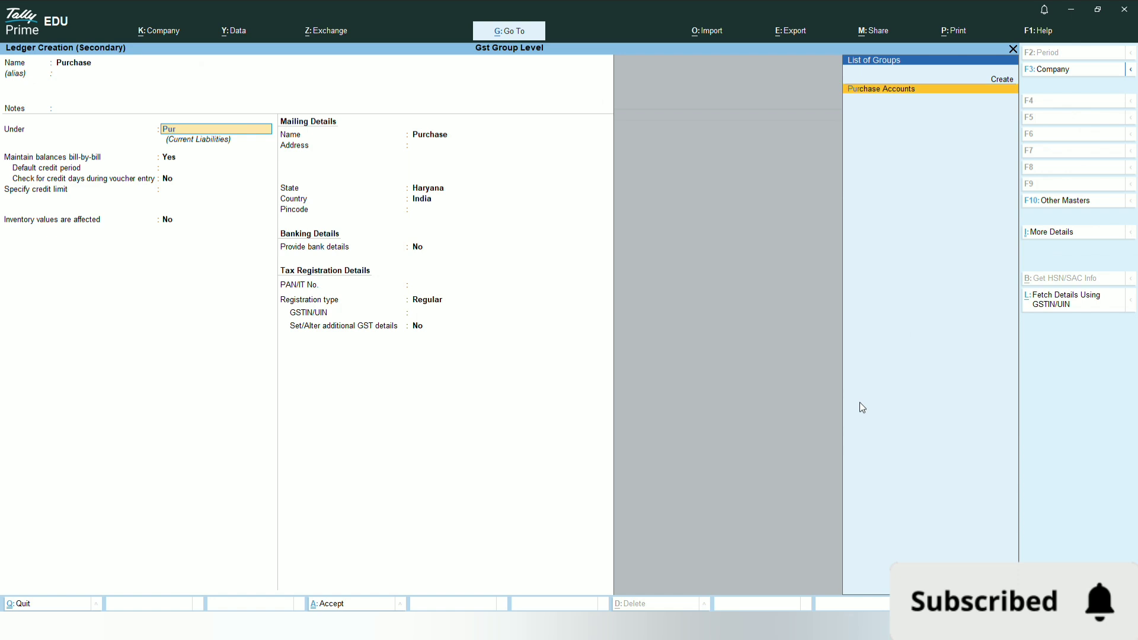
pyautogui.press('Return')
# Step: Keep the Purchase ledger's GST applicability at Applicable and its HSN and rate details As per Company/Group, set supply type to Goods, and save
pyautogui.press('Return')
pyautogui.press('Return')
pyautogui.press('Return')
pyautogui.press('Return')
pyautogui.press('Return')
pyautogui.press('Return')
pyautogui.press('Return')
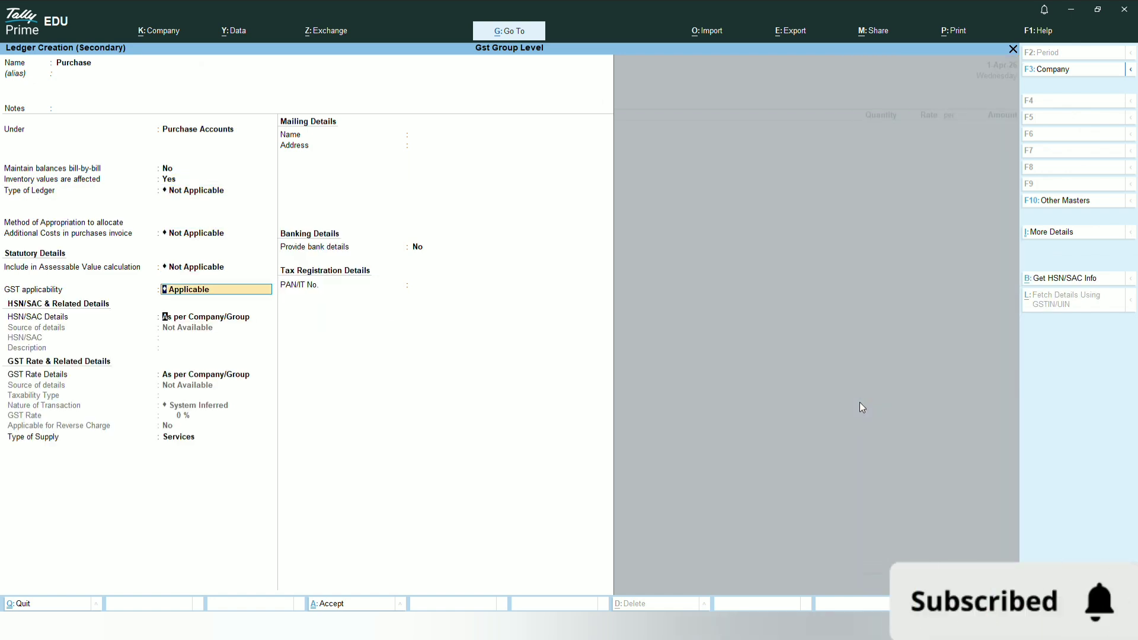
pyautogui.press('Return')
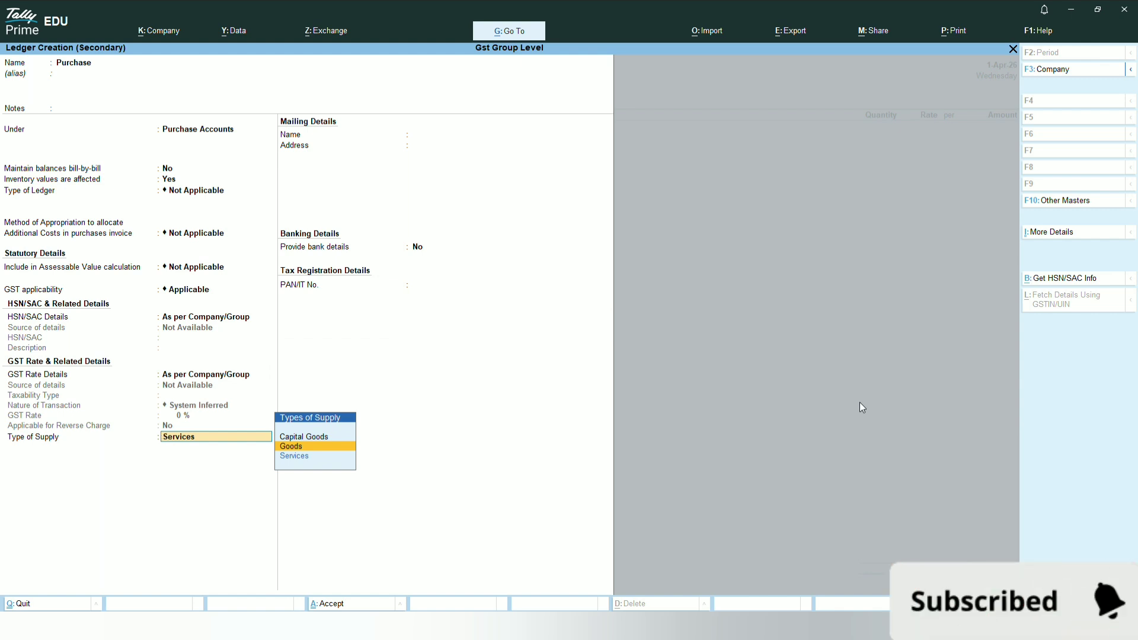
pyautogui.press('Return')
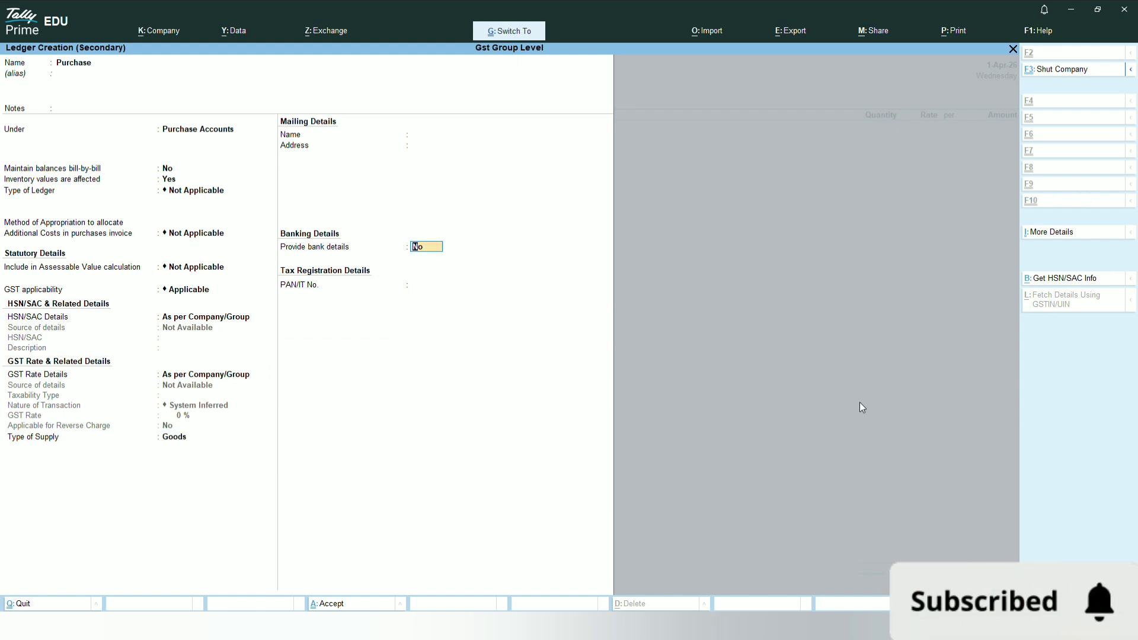
pyautogui.hotkey('ctrl', 'a')
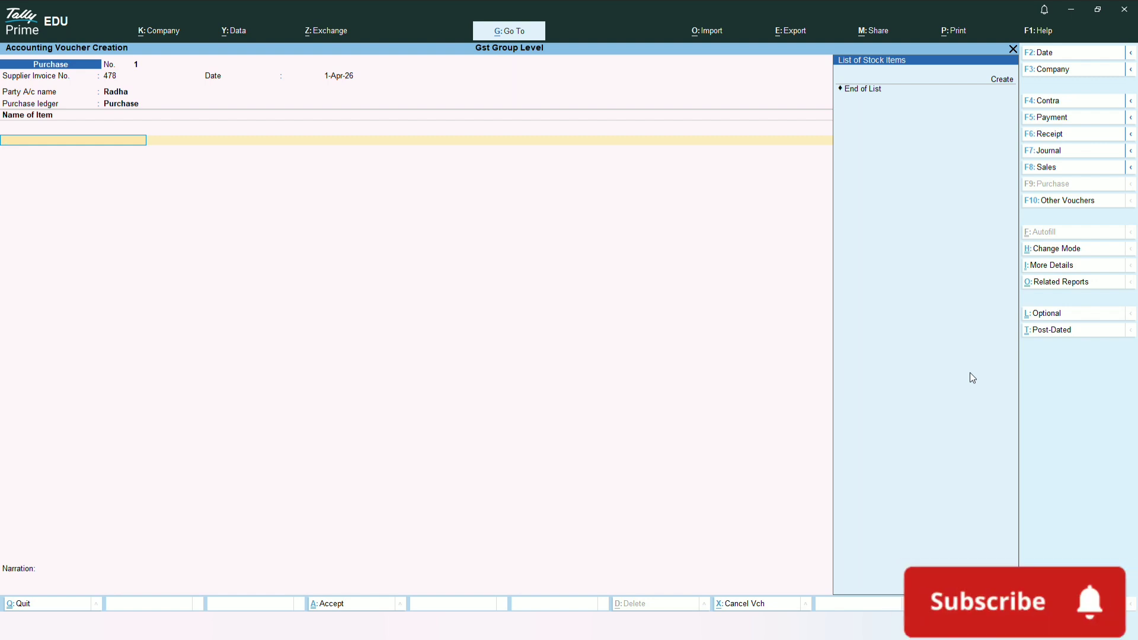
# Step: Start a stock item named Samsung Tv from the voucher's item line, leaving the alias blank
pyautogui.press('ctrl')
pyautogui.hotkey('alt', 'c')
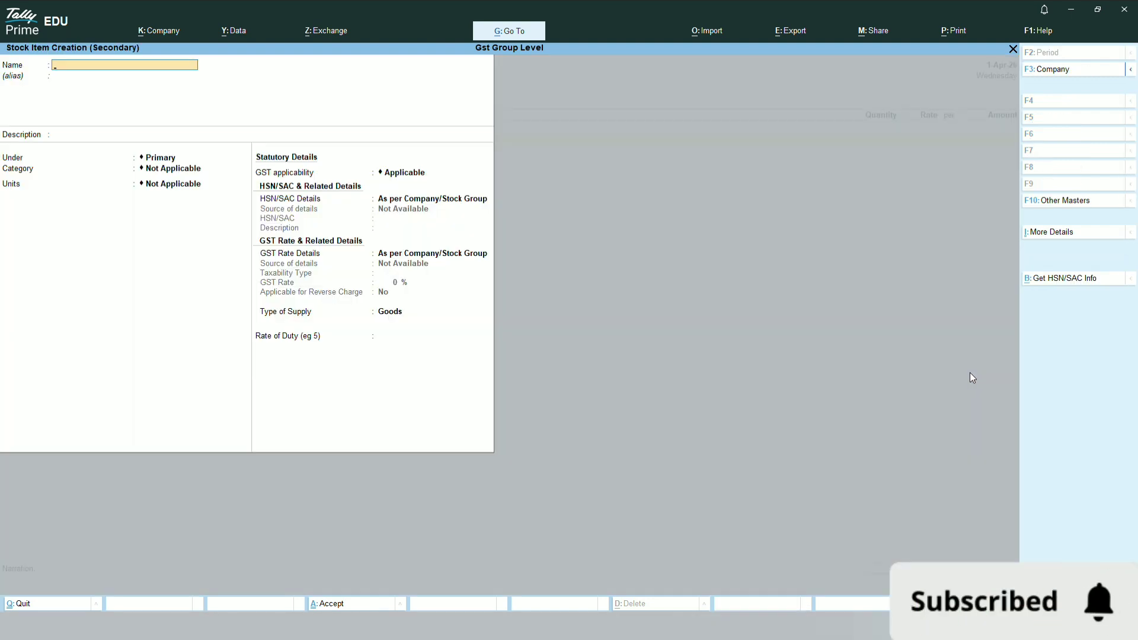
pyautogui.write('Sa')
pyautogui.press('BackSpace')
pyautogui.write('sung Y')
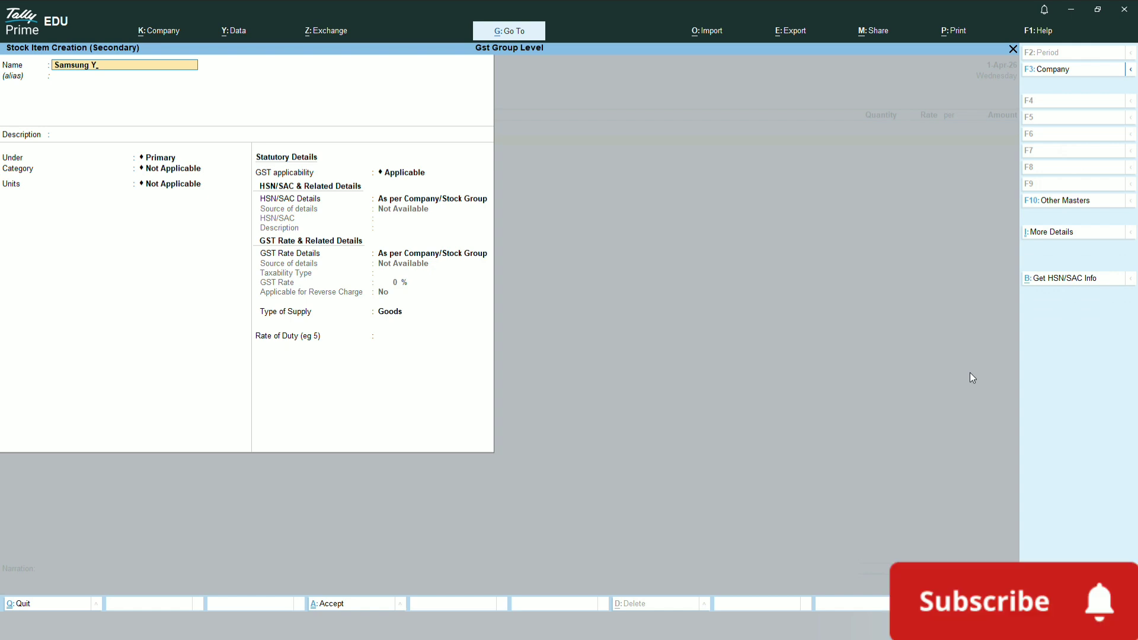
pyautogui.press('BackSpace')
pyautogui.write('Tv')
pyautogui.press('Return')
pyautogui.press('Return')
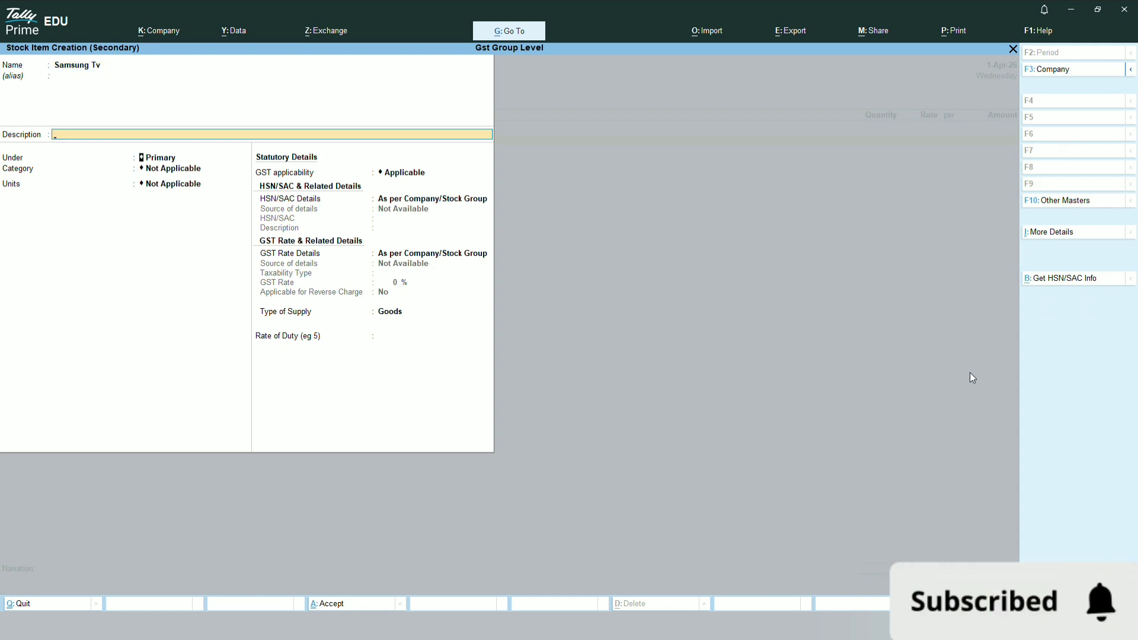
# Step: Place the Samsung Tv item under the Tv stock group with a blank description and category Not Applicable
pyautogui.press('Return')
pyautogui.press('Down')
pyautogui.press('Down')
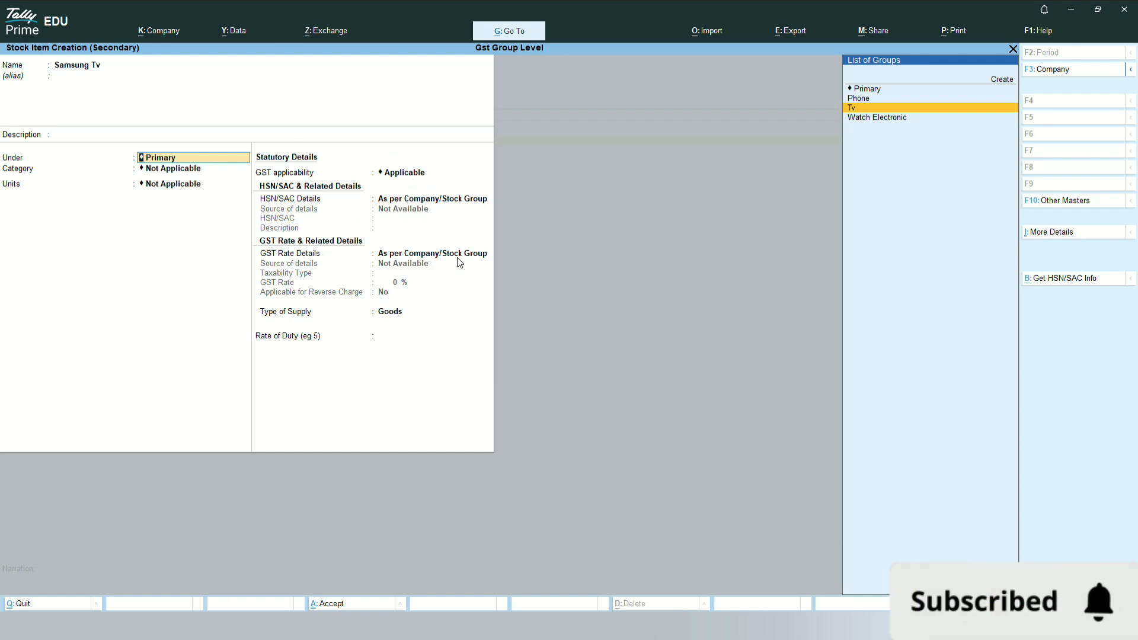
pyautogui.press('Return')
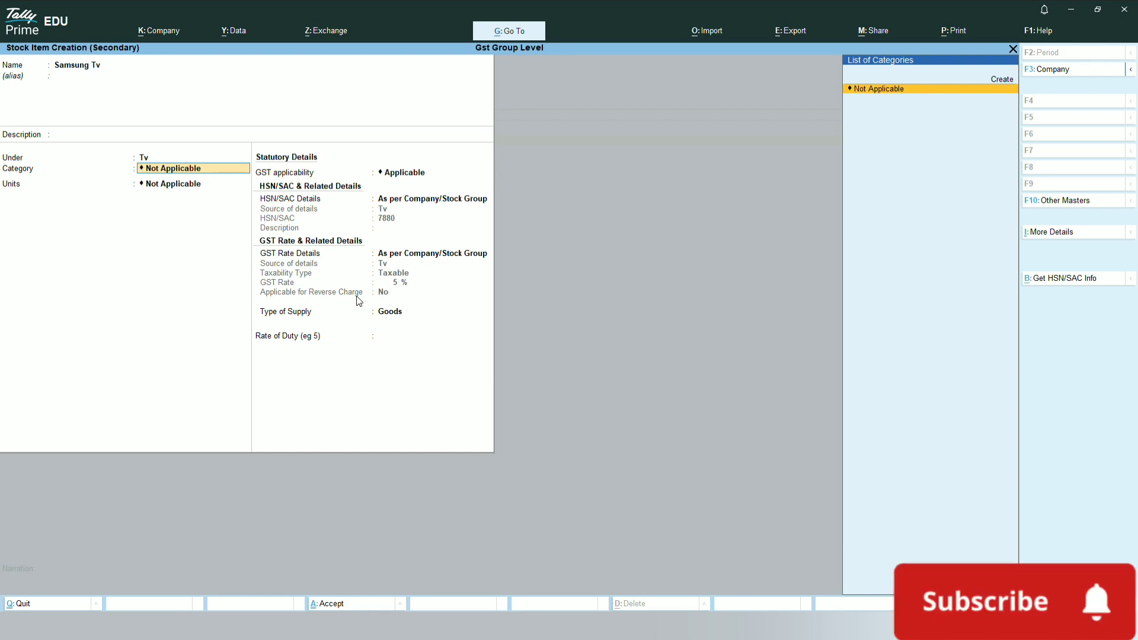
pyautogui.press('Return')
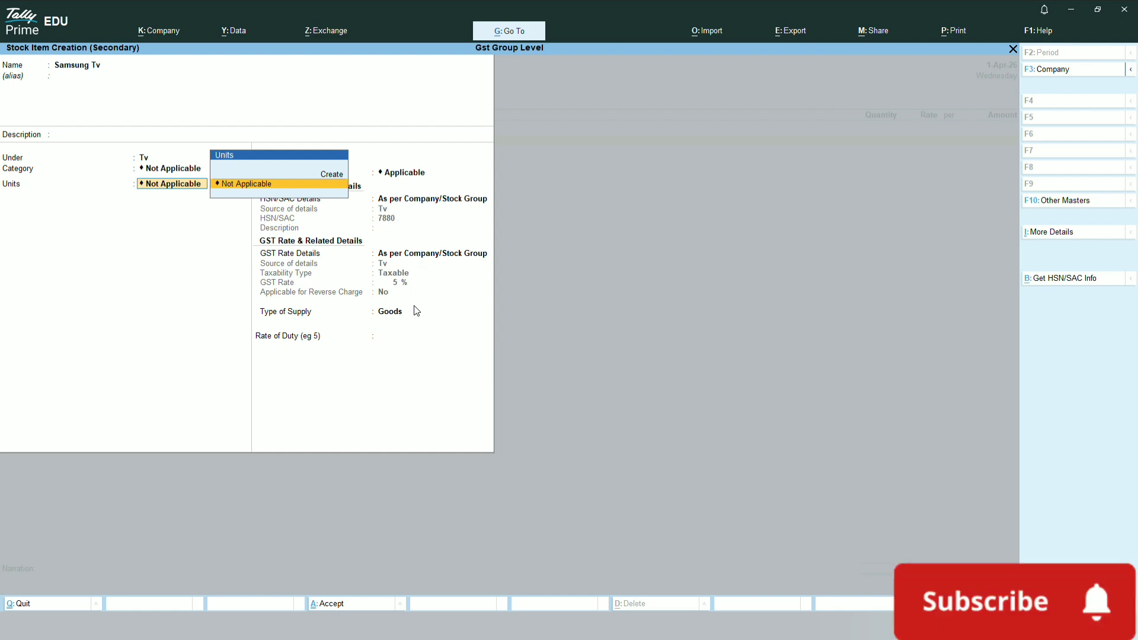
# Step: Create a simple unit for the item with symbol nos, formal name Numbers, UQC NOS-NUMBERS and 0 decimal places
pyautogui.hotkey('alt', 'c')
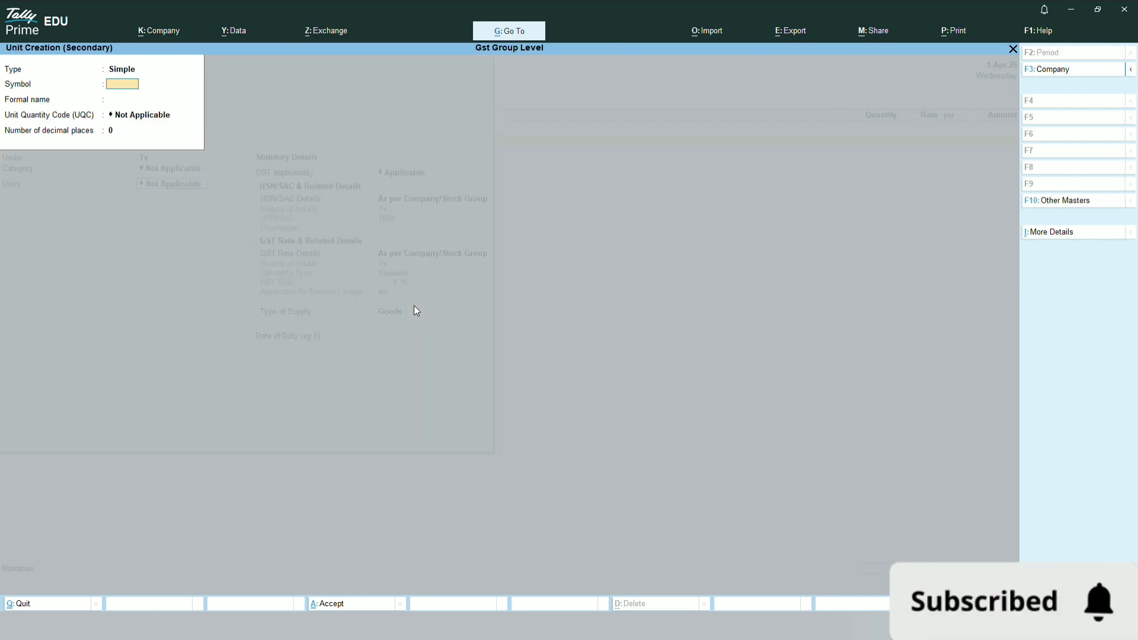
pyautogui.write('nos')
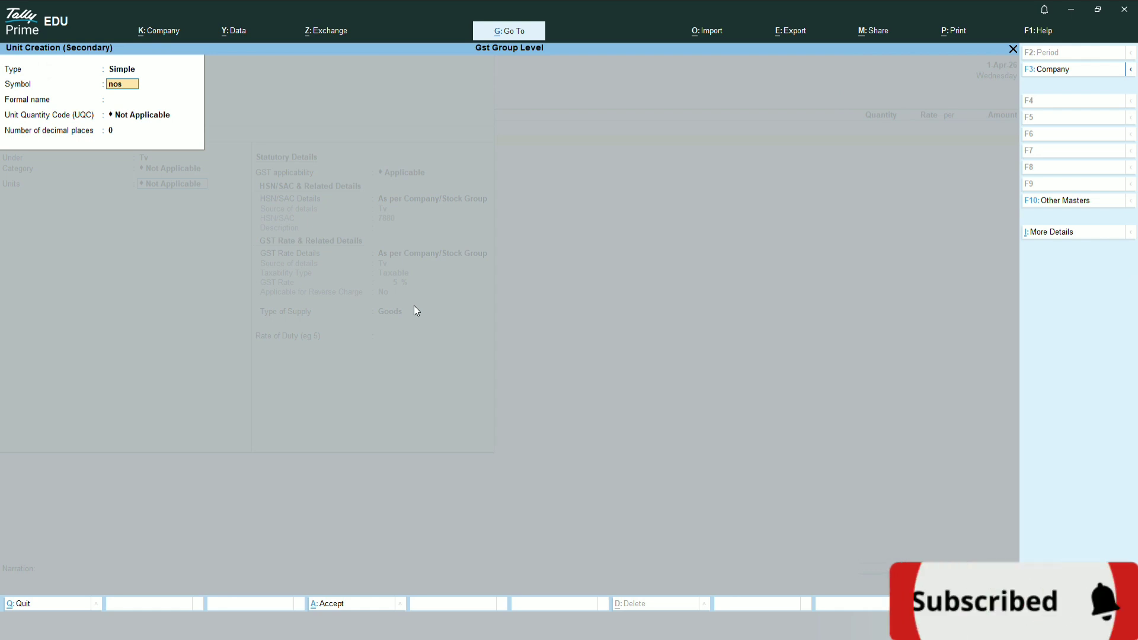
pyautogui.press('Return')
pyautogui.write('Numbers')
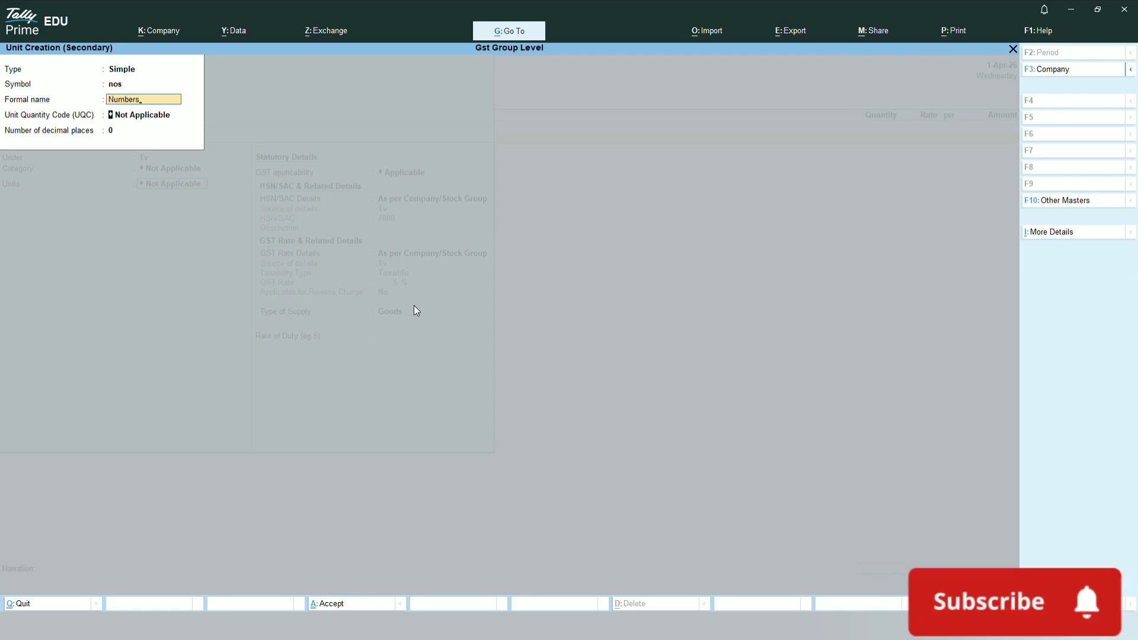
pyautogui.press('Return')
pyautogui.write('no')
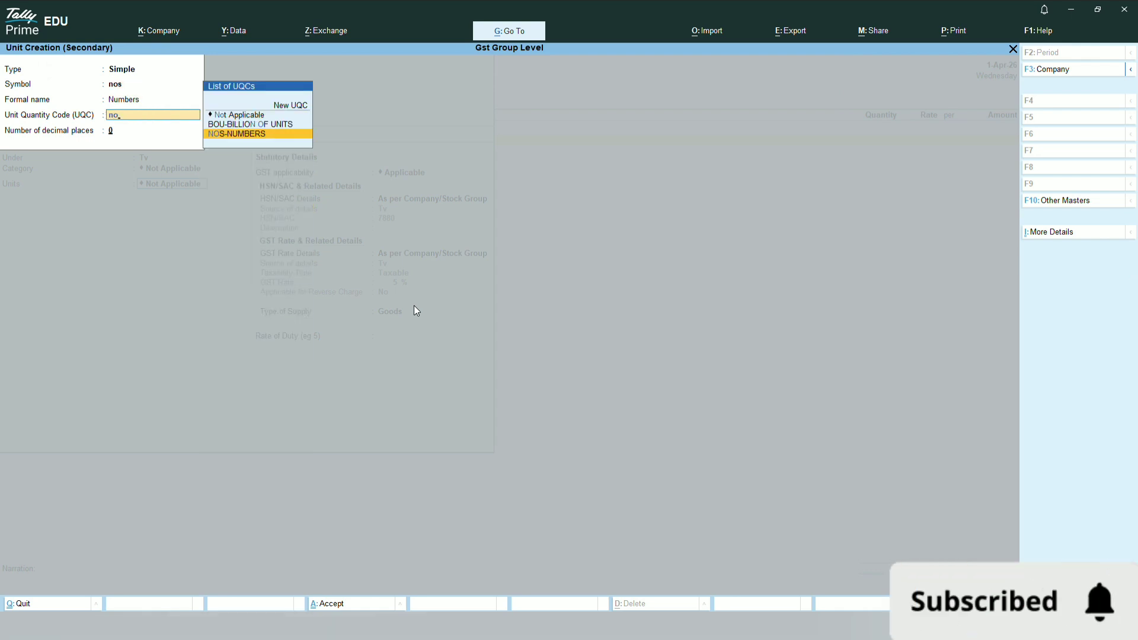
pyautogui.press('Return')
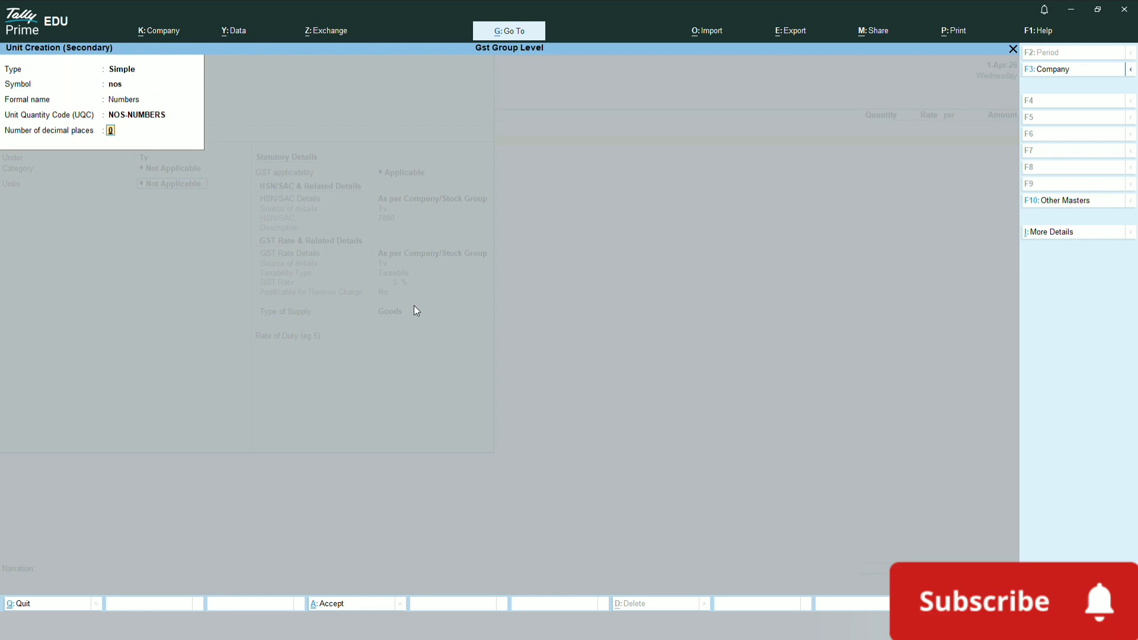
pyautogui.hotkey('ctrl', 'a')
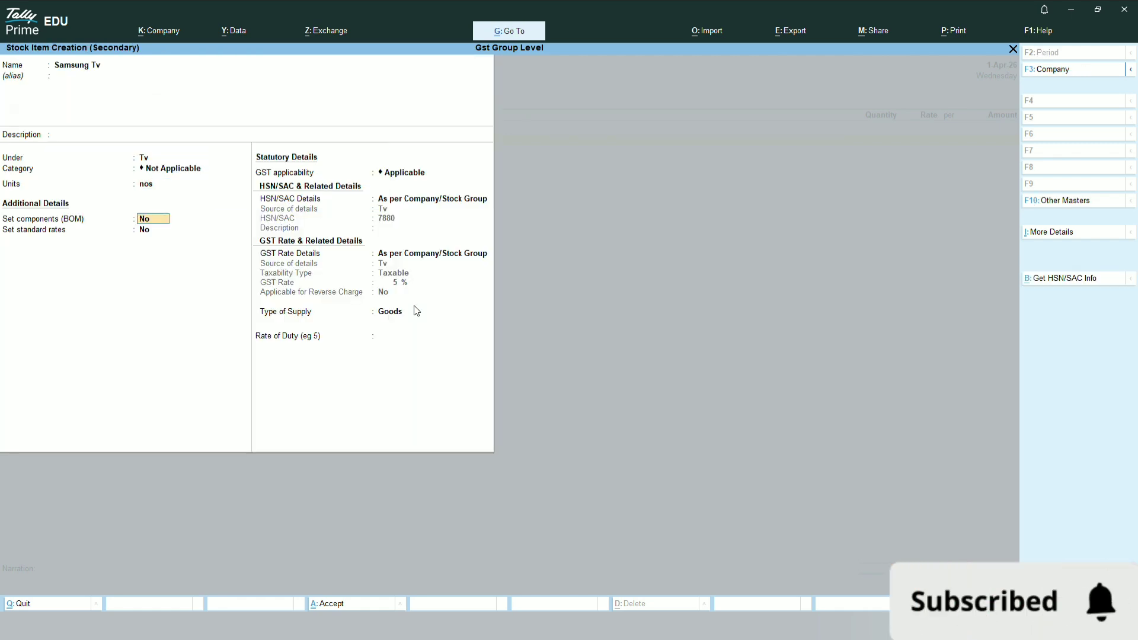
# Step: Save the Samsung Tv item and enter its voucher line as 40 nos at a rate of 50000 per nos
pyautogui.hotkey('ctrl', 'a')
pyautogui.press('Return')
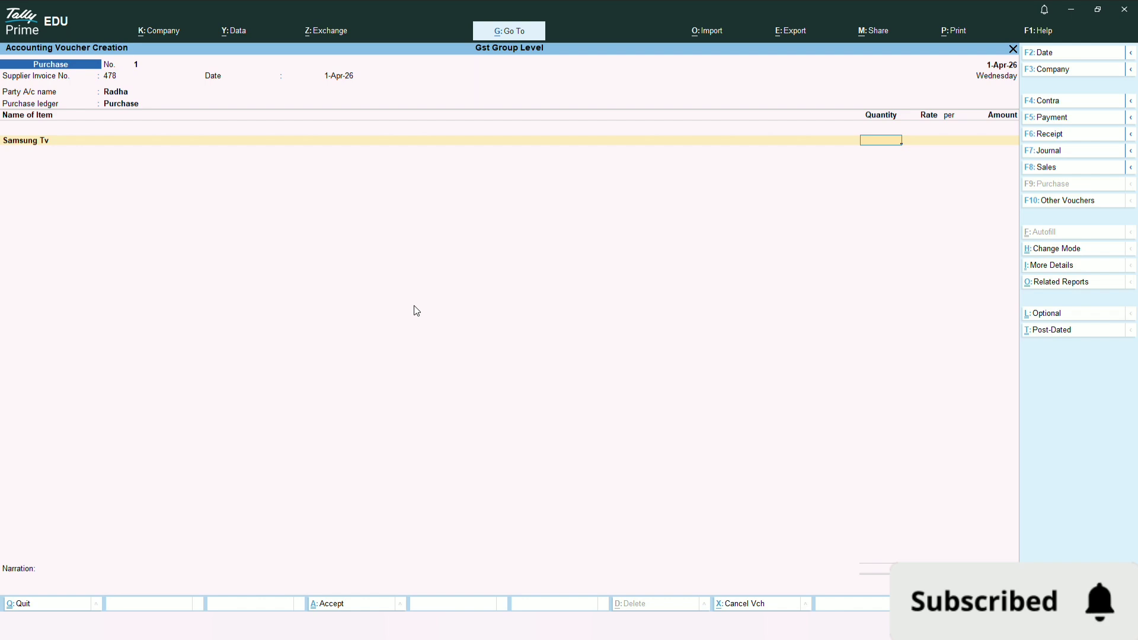
pyautogui.write('40')
pyautogui.press('Return')
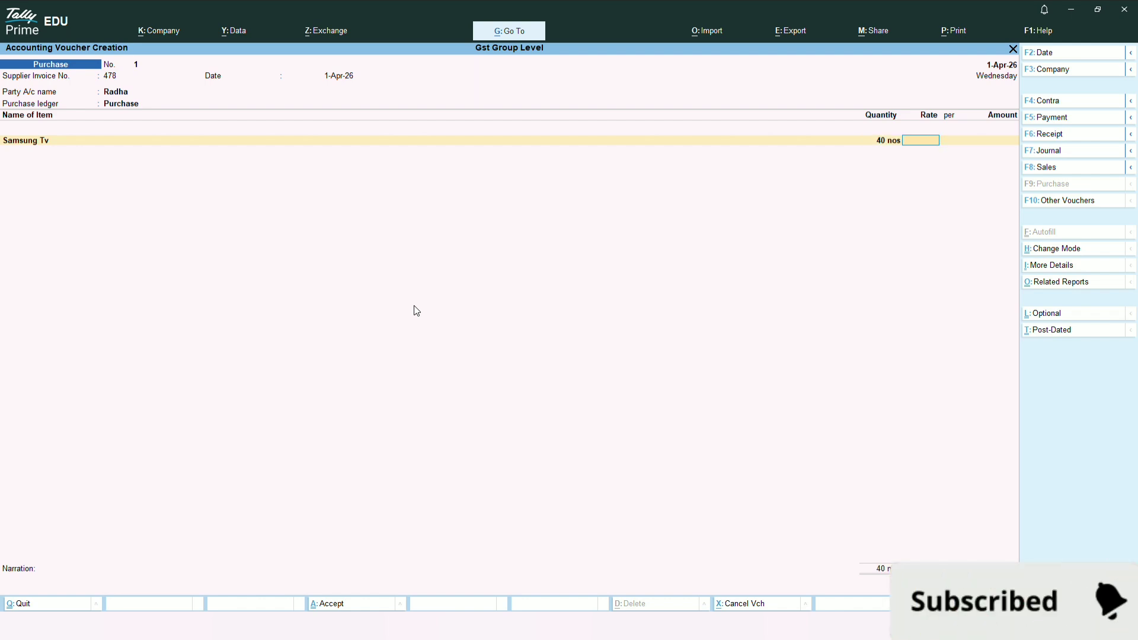
pyautogui.write('50000')
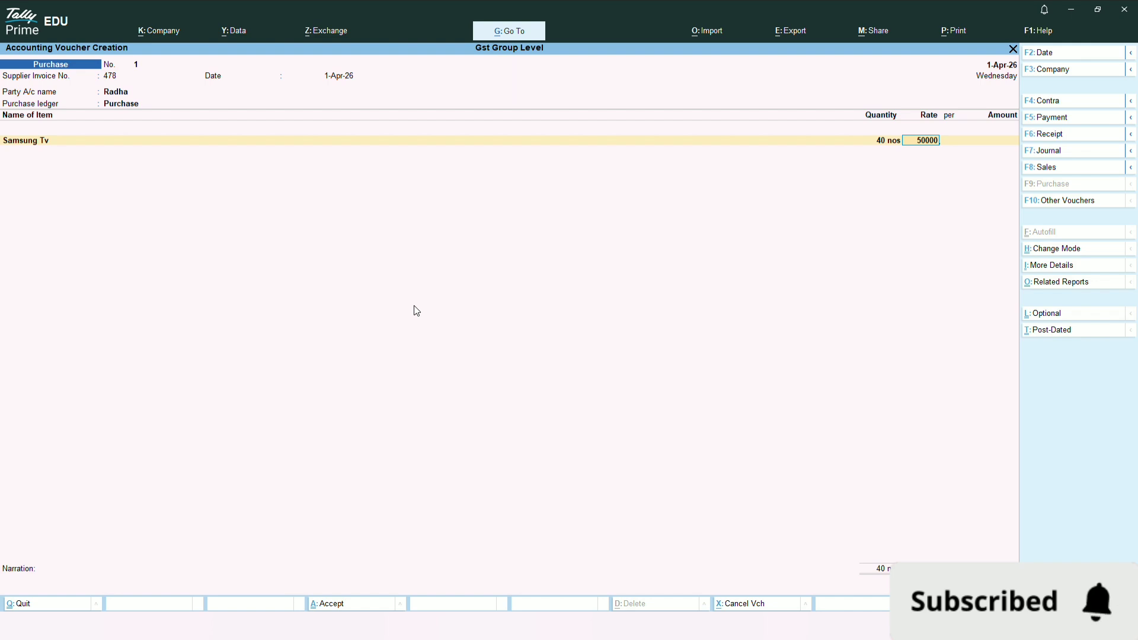
pyautogui.press('Return')
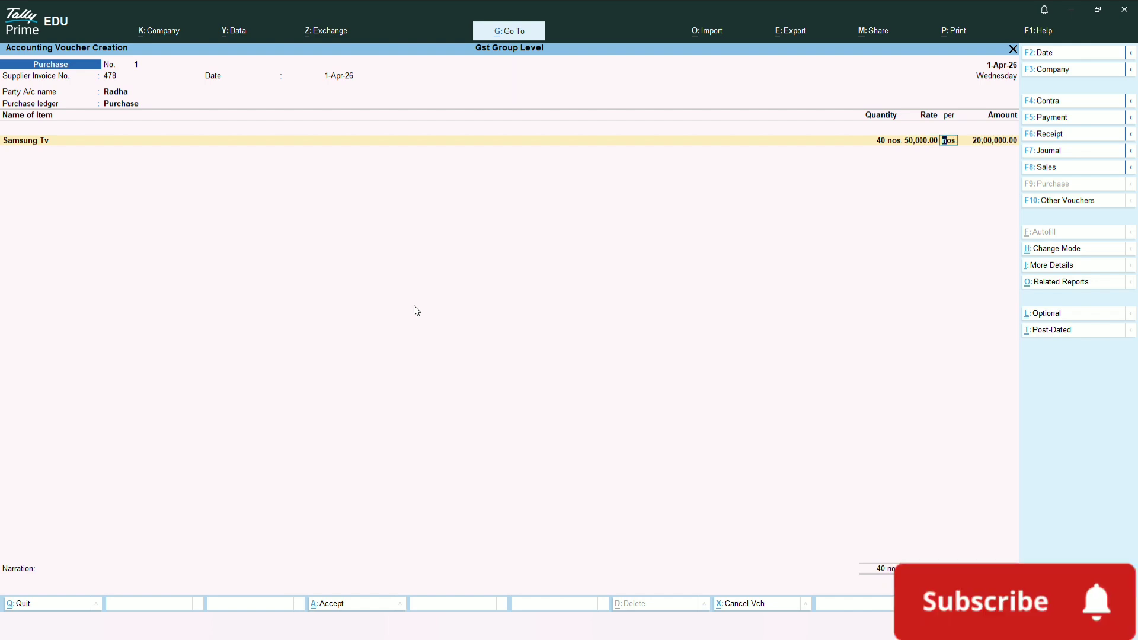
pyautogui.press('Return')
pyautogui.press('Return')
pyautogui.press('Return')
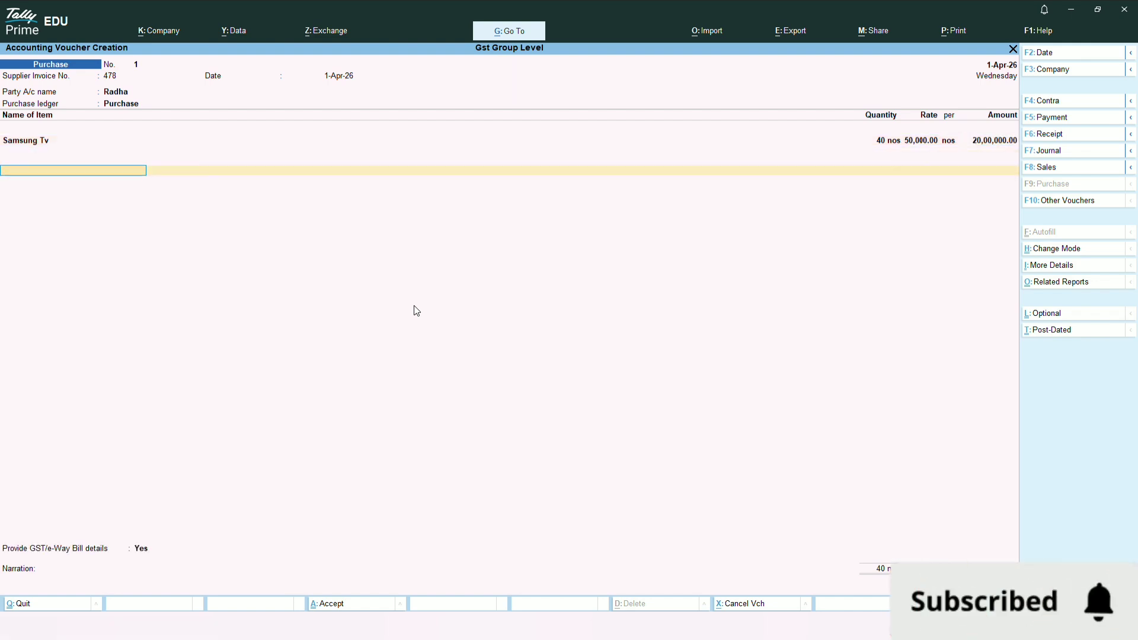
# Step: Start a ledger named Cgst from the voucher's tax line and place it under Duties & Taxes
pyautogui.press('space')
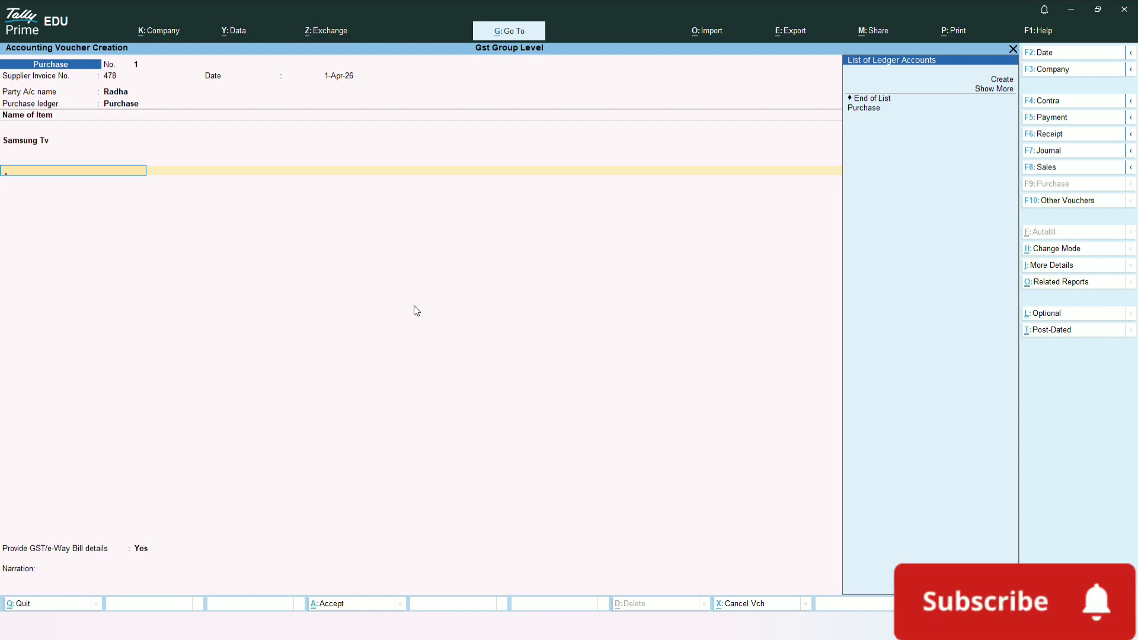
pyautogui.hotkey('alt', 'c')
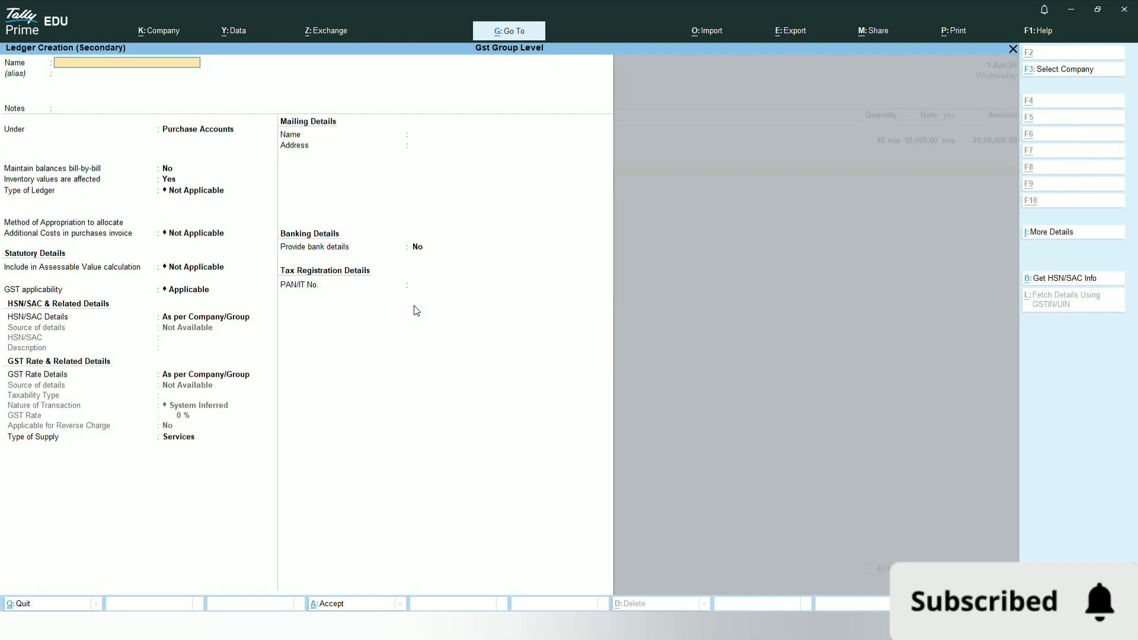
pyautogui.write('Cgst')
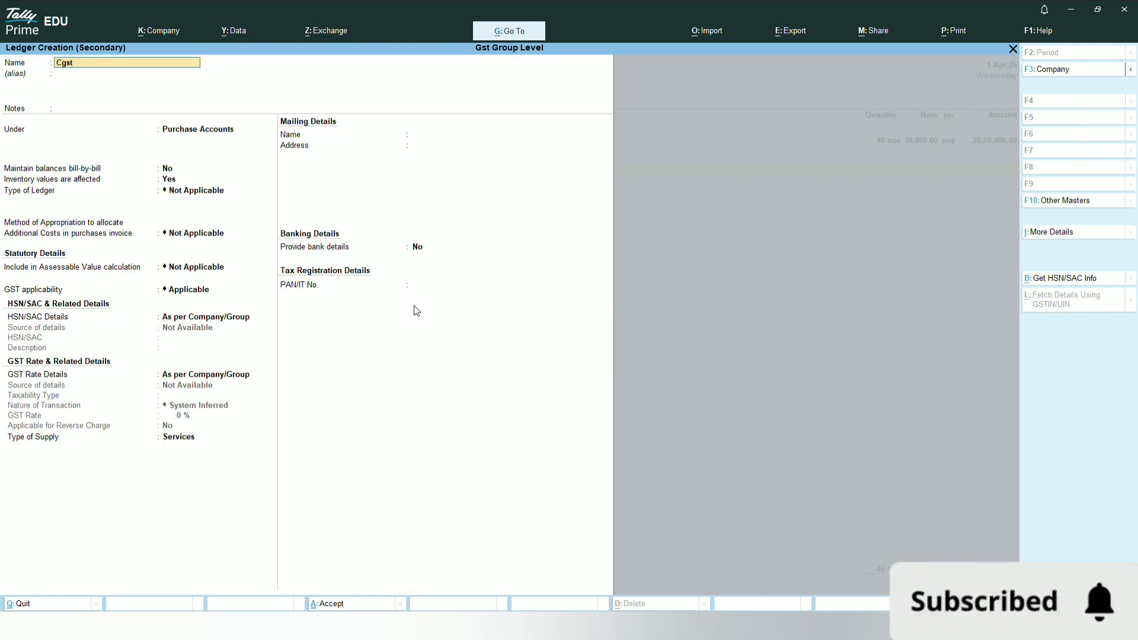
pyautogui.press('Return')
pyautogui.press('Return')
pyautogui.press('Return')
pyautogui.write('Duti')
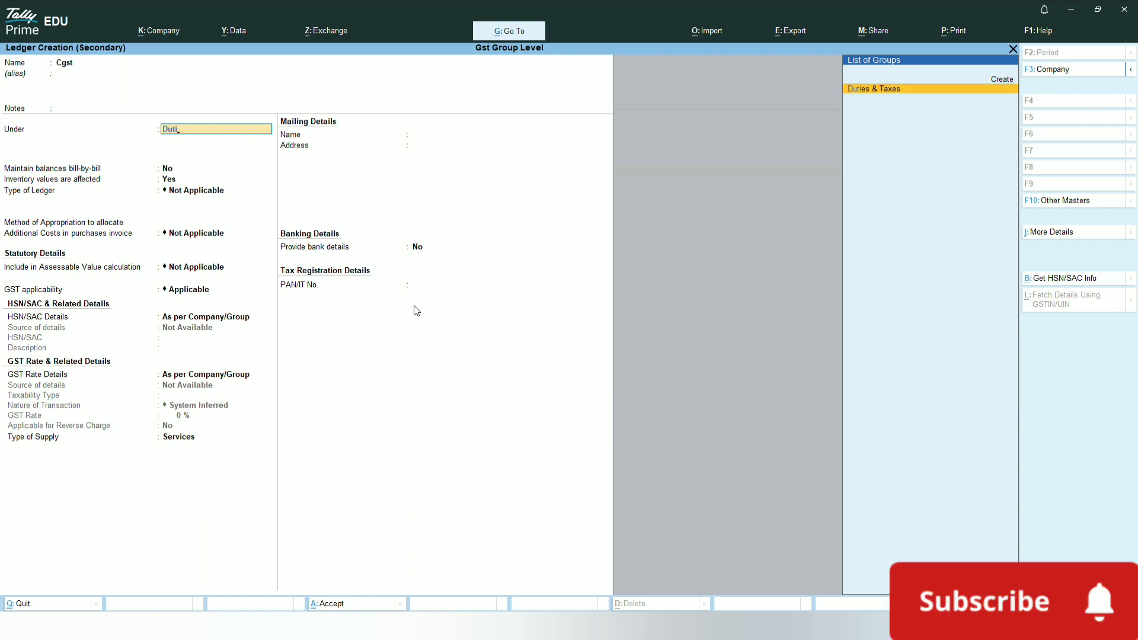
pyautogui.press('Return')
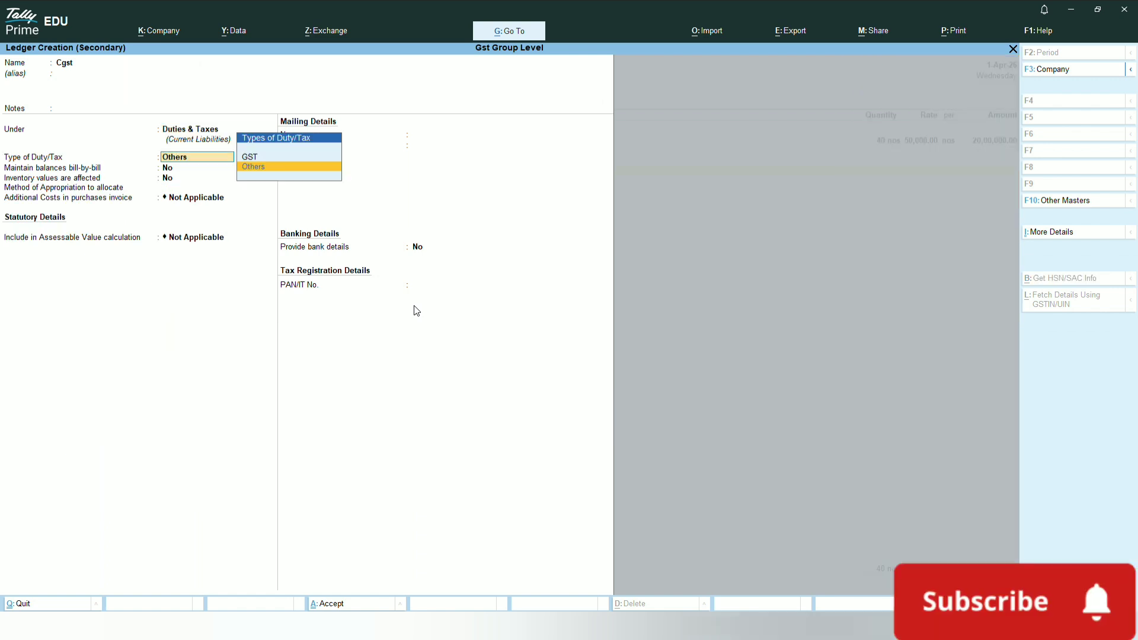
# Step: Set the Cgst ledger's duty type to GST and tax type to CGST, save it, and leave its voucher description blank
pyautogui.press('Up')
pyautogui.press('Return')
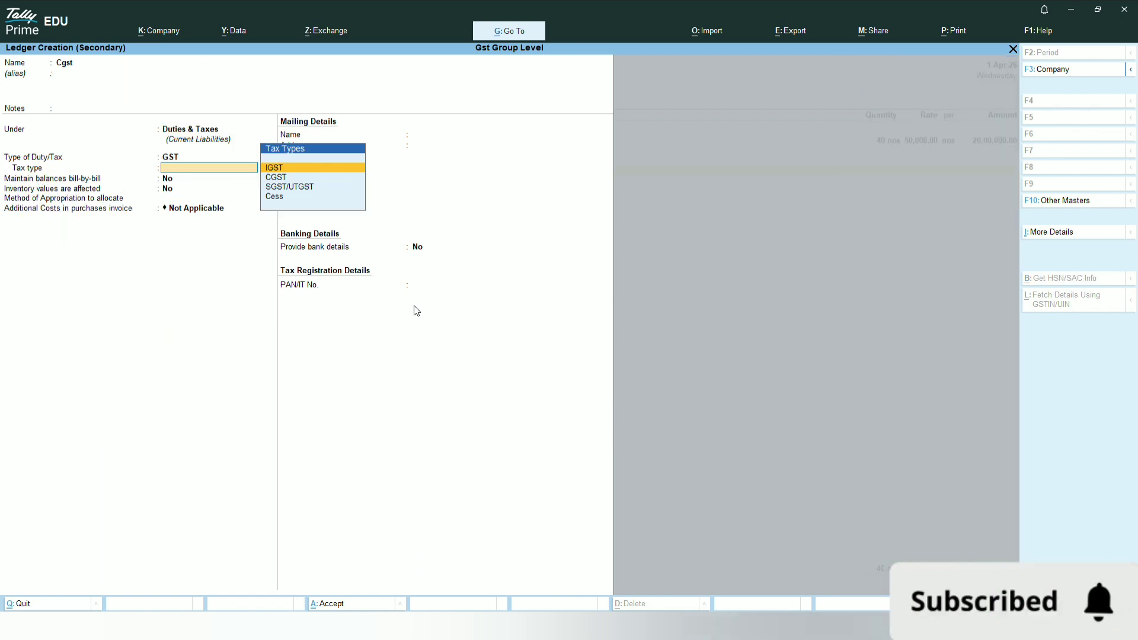
pyautogui.press('Down')
pyautogui.press('Return')
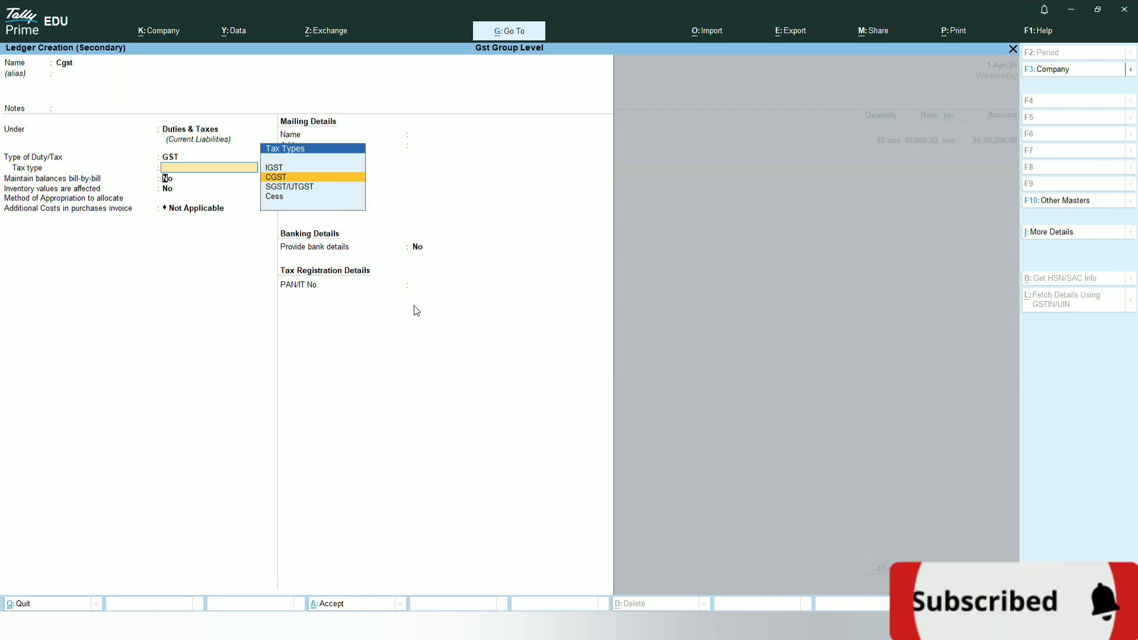
pyautogui.hotkey('ctrl', 'a')
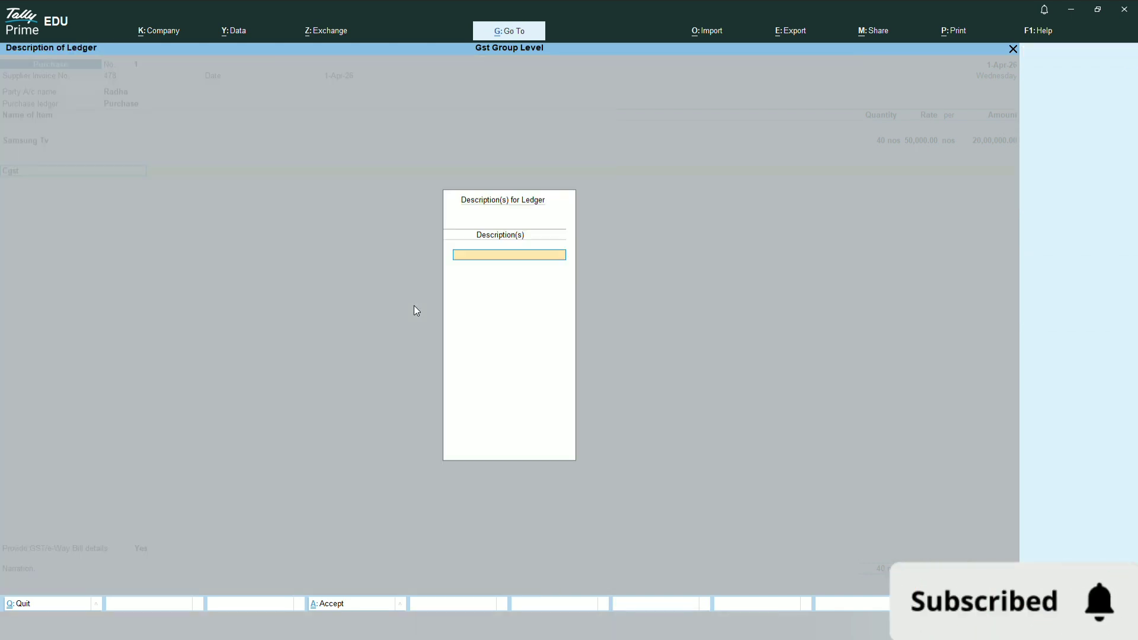
pyautogui.press('Return')
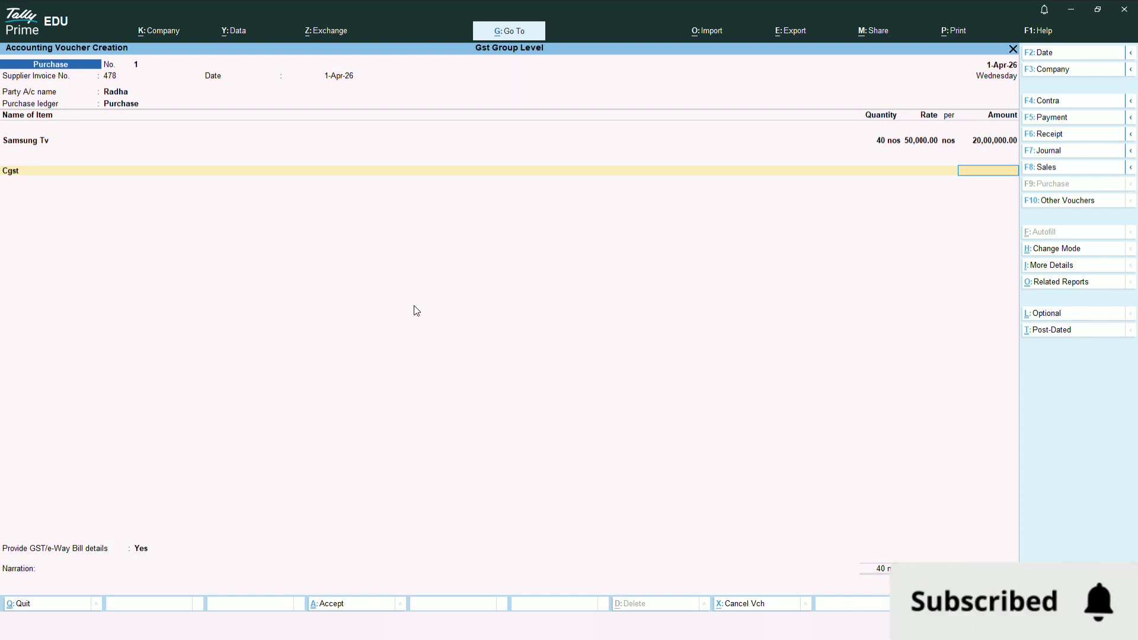
# Step: Start another ledger named Igst from the Cgst line of the voucher, keeping it under Duties & Taxes
pyautogui.press('BackSpace')
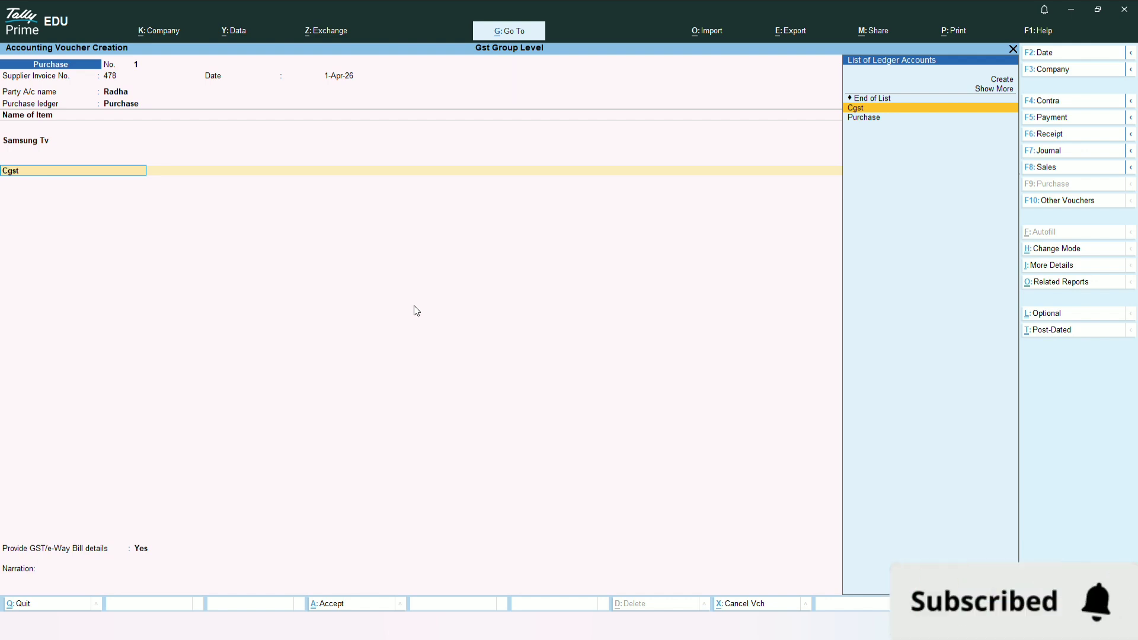
pyautogui.hotkey('alt', 'c')
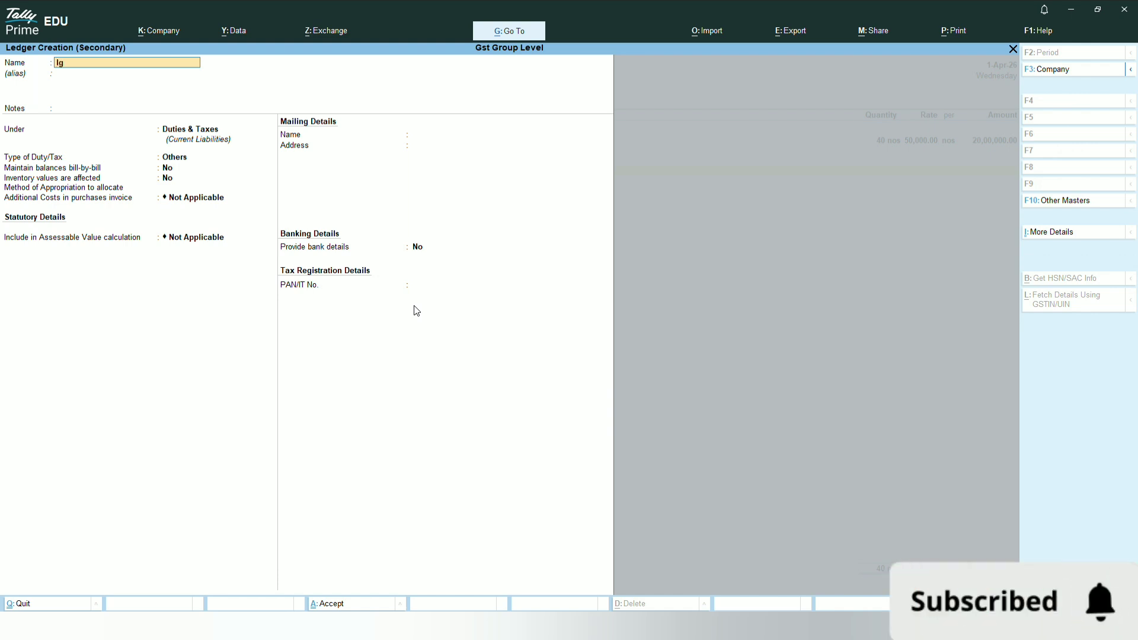
pyautogui.press('Return')
pyautogui.press('Return')
pyautogui.press('Return')
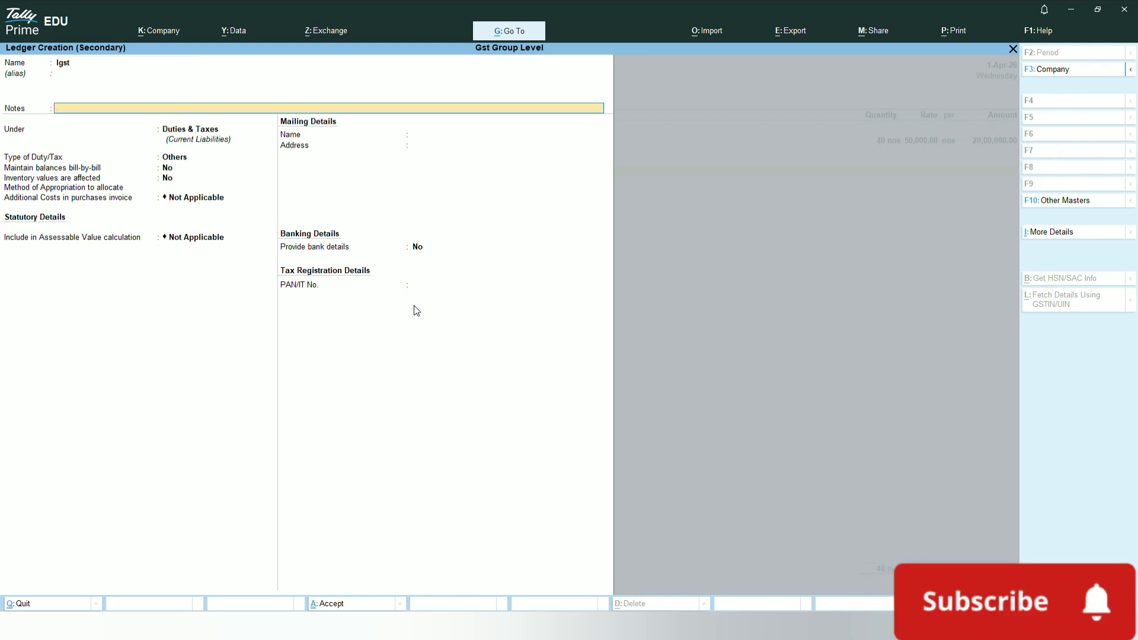
pyautogui.press('Return')
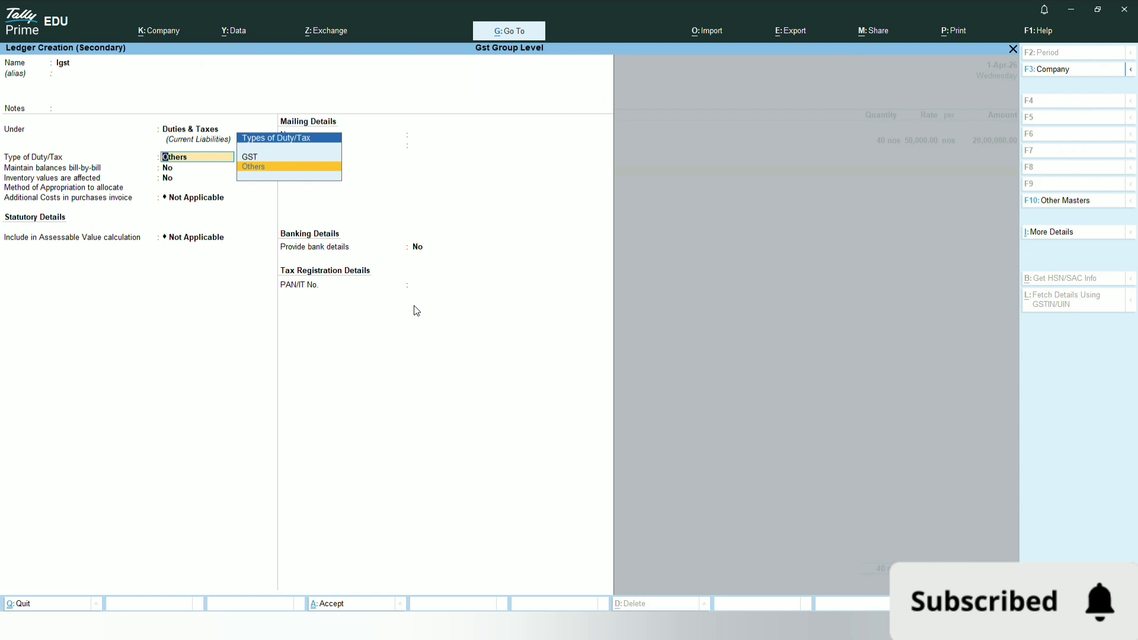
# Step: Set the Igst ledger's duty type to GST and tax type to IGST, save it, and leave its voucher description blank
pyautogui.press('Up')
pyautogui.press('Return')
pyautogui.press('Down')
pyautogui.press('Down')
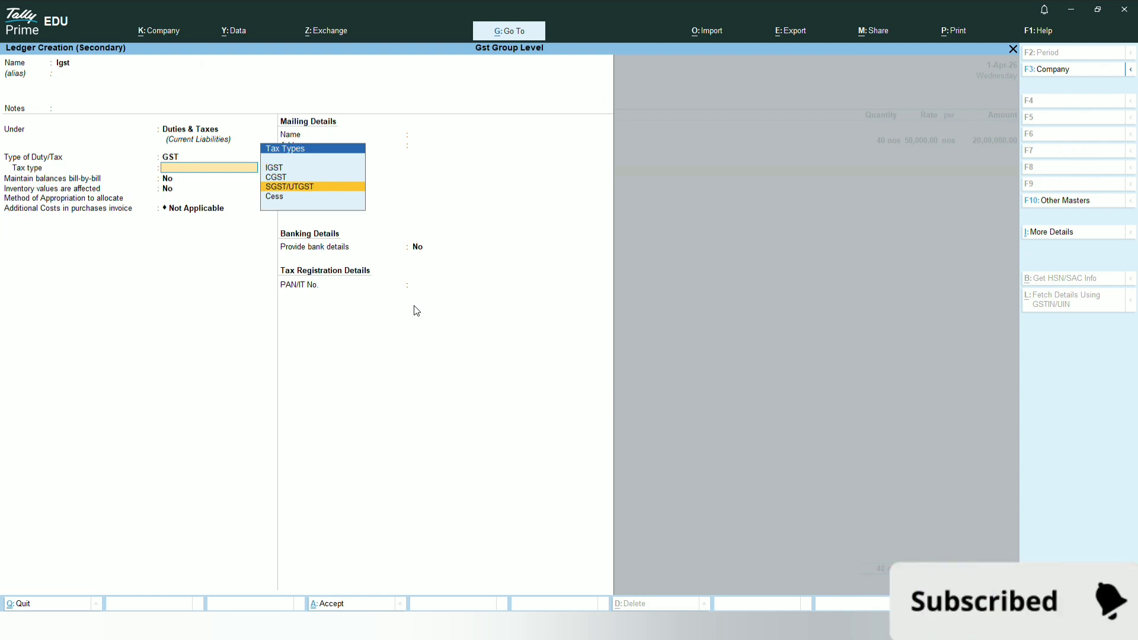
pyautogui.press('Up')
pyautogui.press('Up')
pyautogui.press('Return')
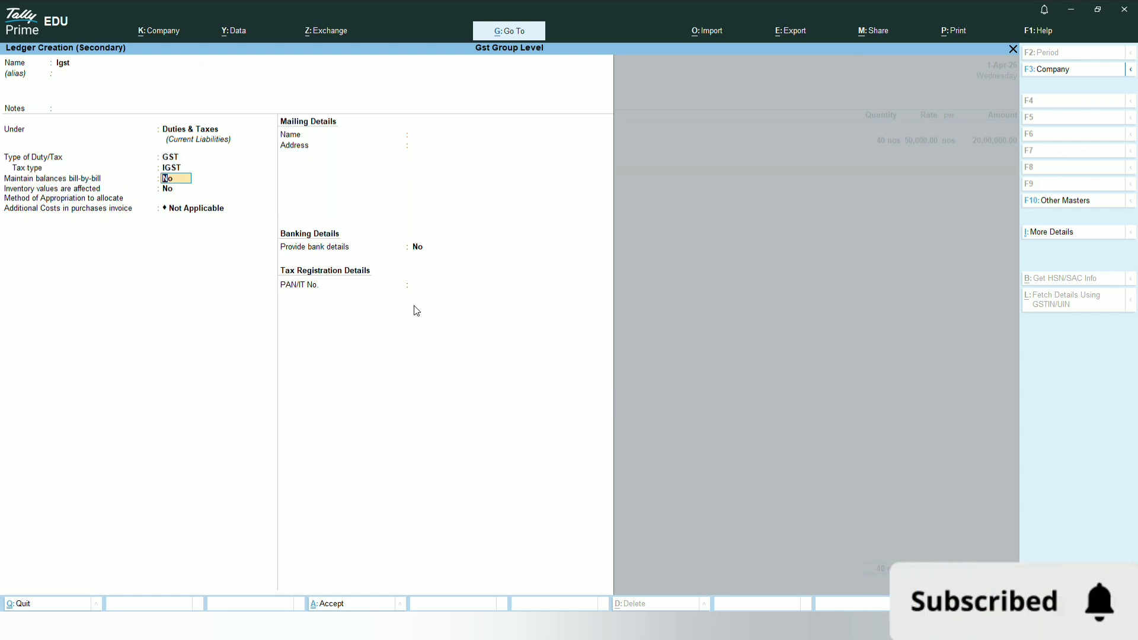
pyautogui.hotkey('ctrl', 'a')
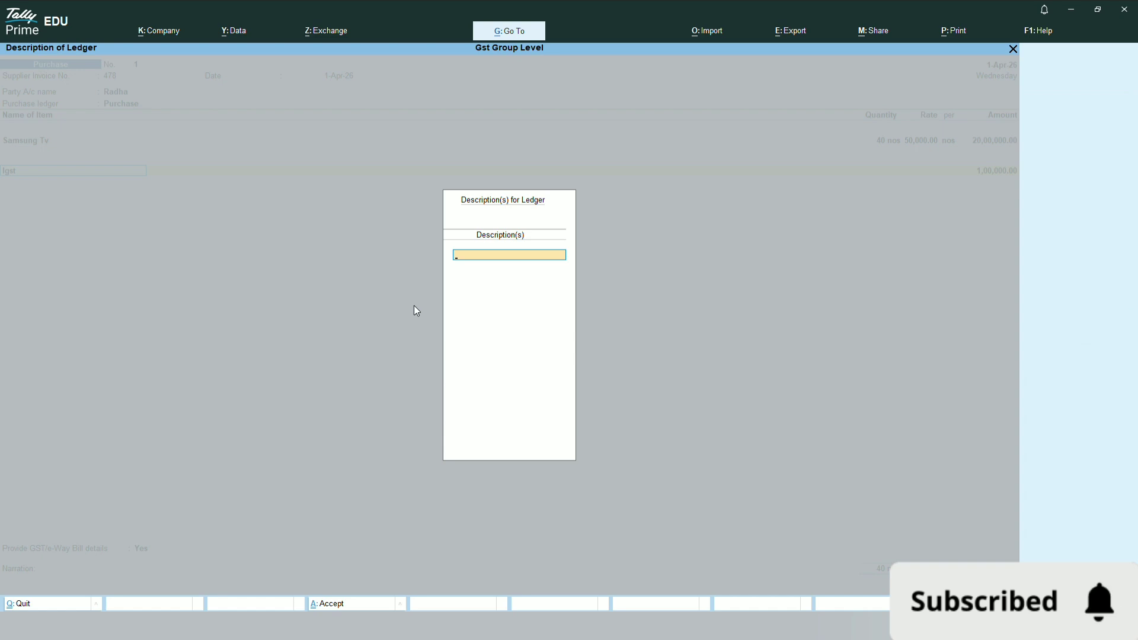
pyautogui.press('Return')
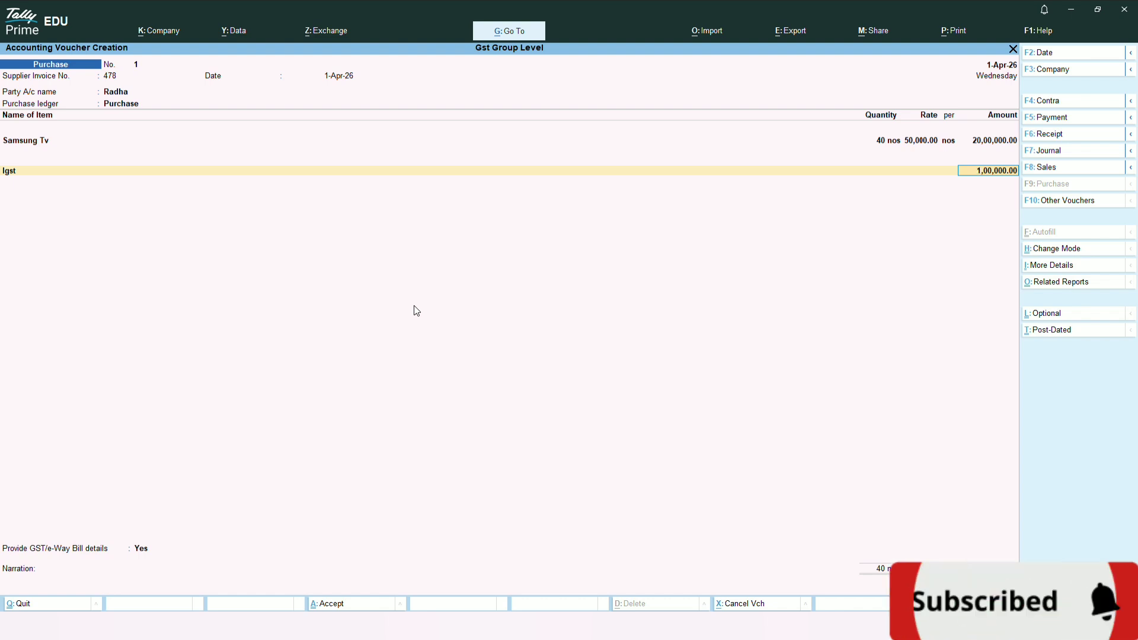
# Step: Go back to the Samsung Tv line and examine the stock item's HSN and GST rate details without altering them
pyautogui.press('BackSpace')
pyautogui.press('BackSpace')
pyautogui.press('BackSpace')
pyautogui.press('BackSpace')
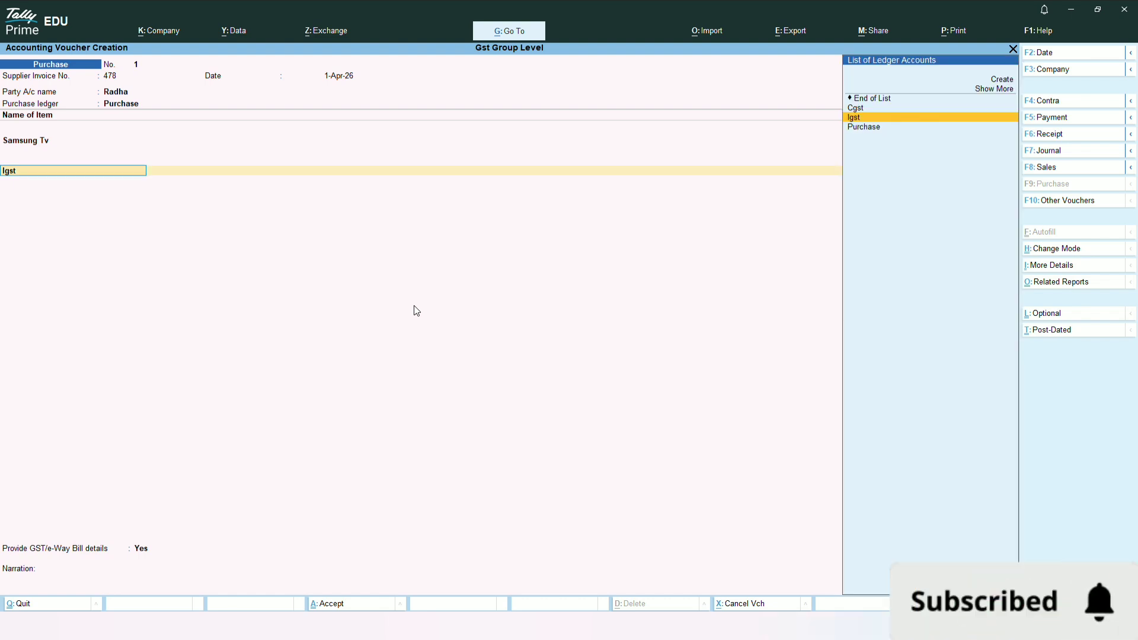
pyautogui.press('BackSpace')
pyautogui.press('BackSpace')
pyautogui.press('BackSpace')
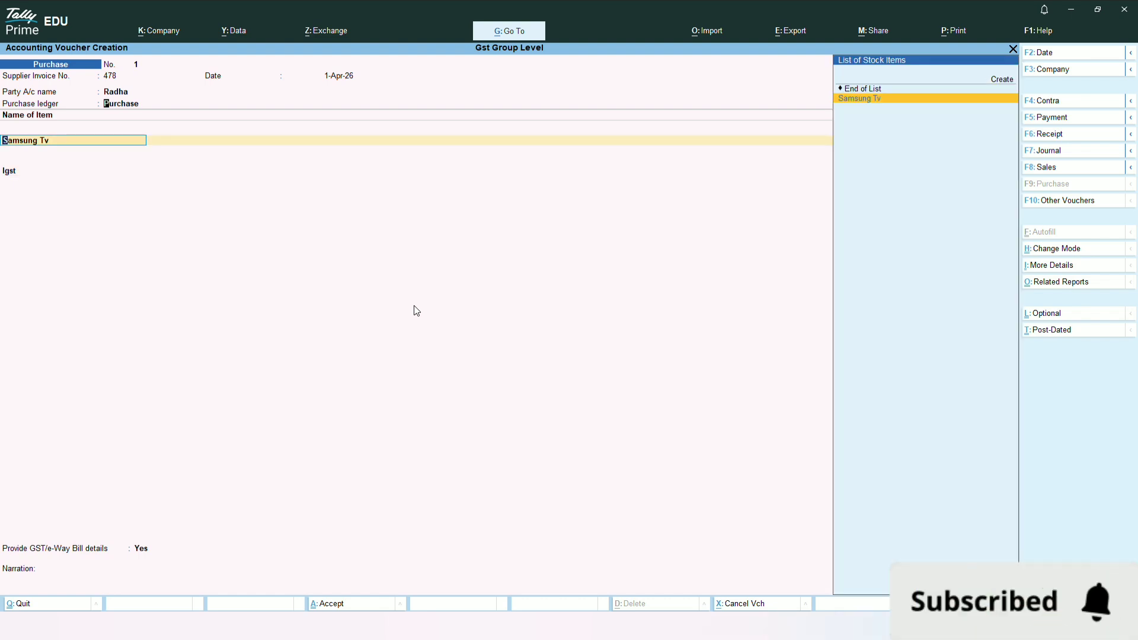
pyautogui.press('Return')
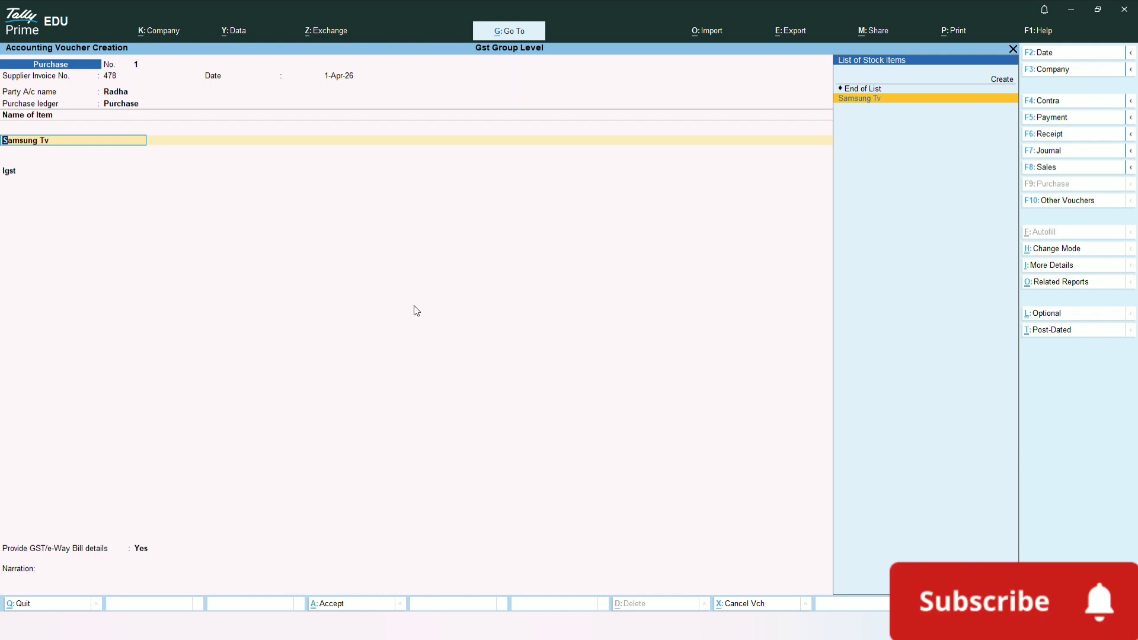
pyautogui.hotkey('ctrl', 'Return')
pyautogui.press('Delete')
pyautogui.press('Delete')
pyautogui.press('Delete')
pyautogui.press('Delete')
pyautogui.press('Delete')
pyautogui.press('Delete')
pyautogui.press('Delete')
pyautogui.press('Delete')
pyautogui.press('Delete')
pyautogui.press('Delete')
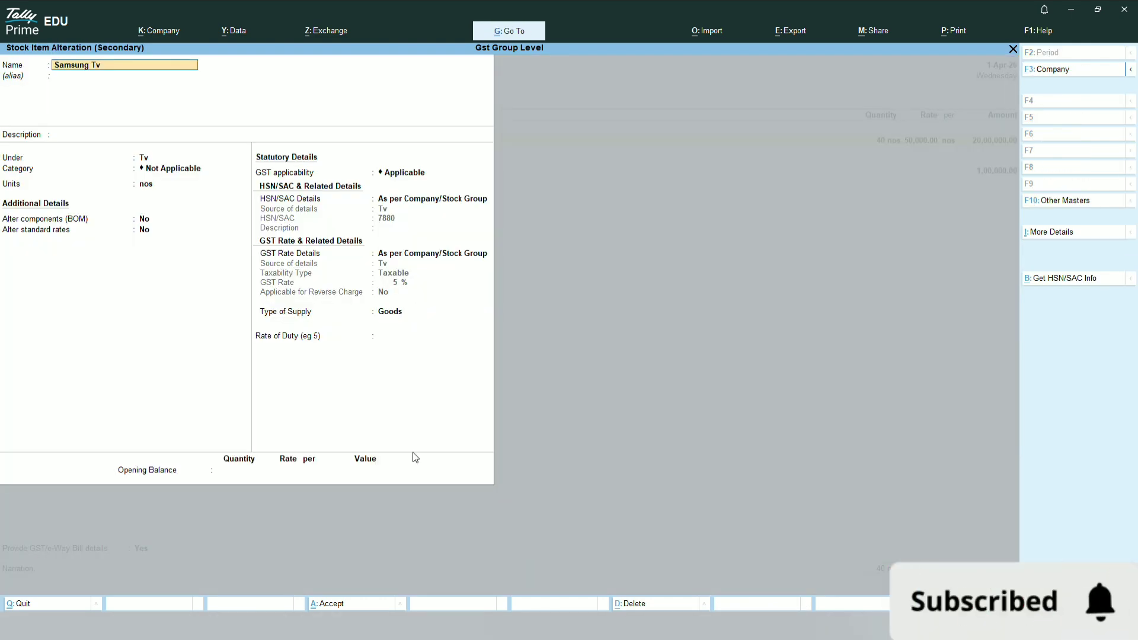
pyautogui.press('Escape')
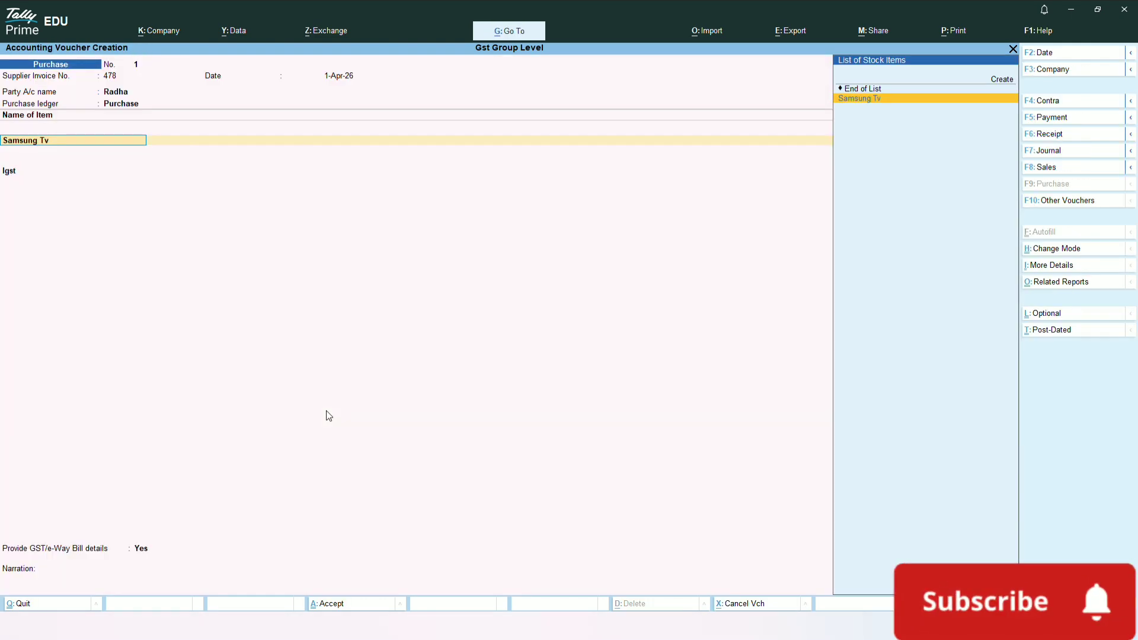
# Step: Accept the Samsung Tv line's existing quantity and rate again, and keep Igst as the voucher's tax ledger with no description
pyautogui.press('Return')
pyautogui.press('Return')
pyautogui.press('Return')
pyautogui.press('Return')
pyautogui.press('Return')
pyautogui.press('Return')
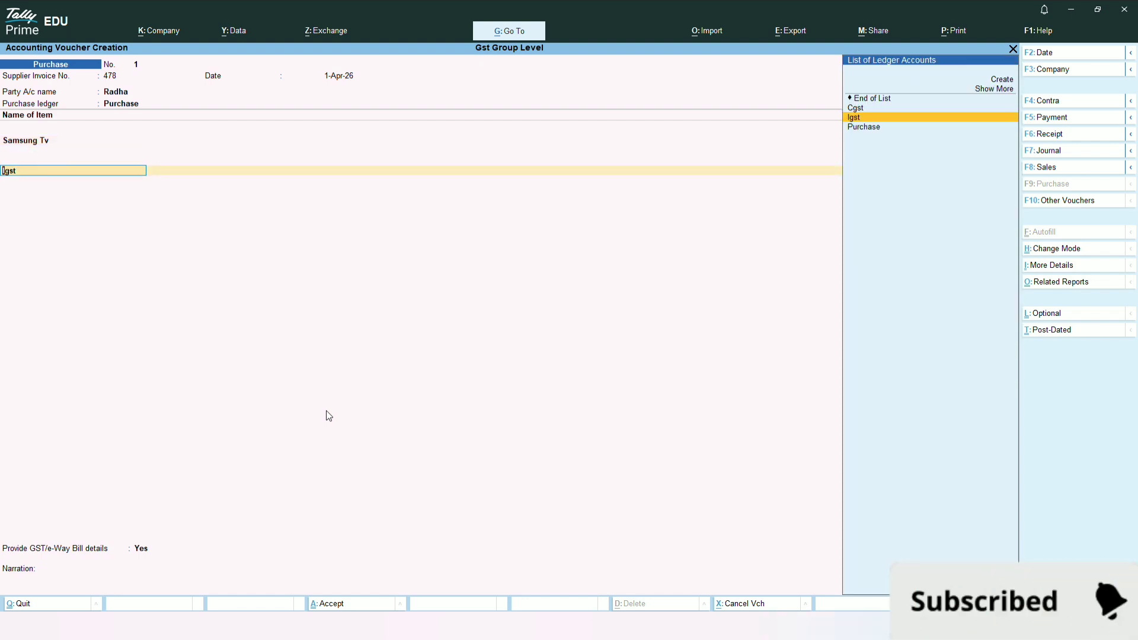
pyautogui.press('Return')
pyautogui.press('Return')
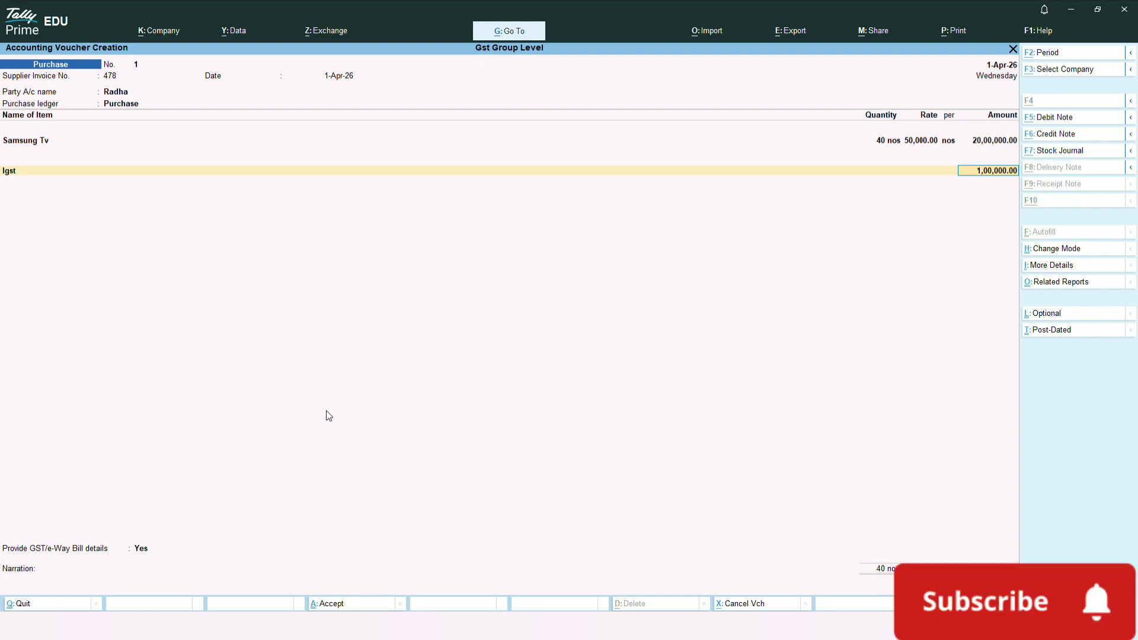
# Step: Examine the purchase voucher's GST tax analysis in detailed form, including the HSN and rate sources for Samsung Tv
pyautogui.hotkey('ctrl', 'o')
pyautogui.press('F5')
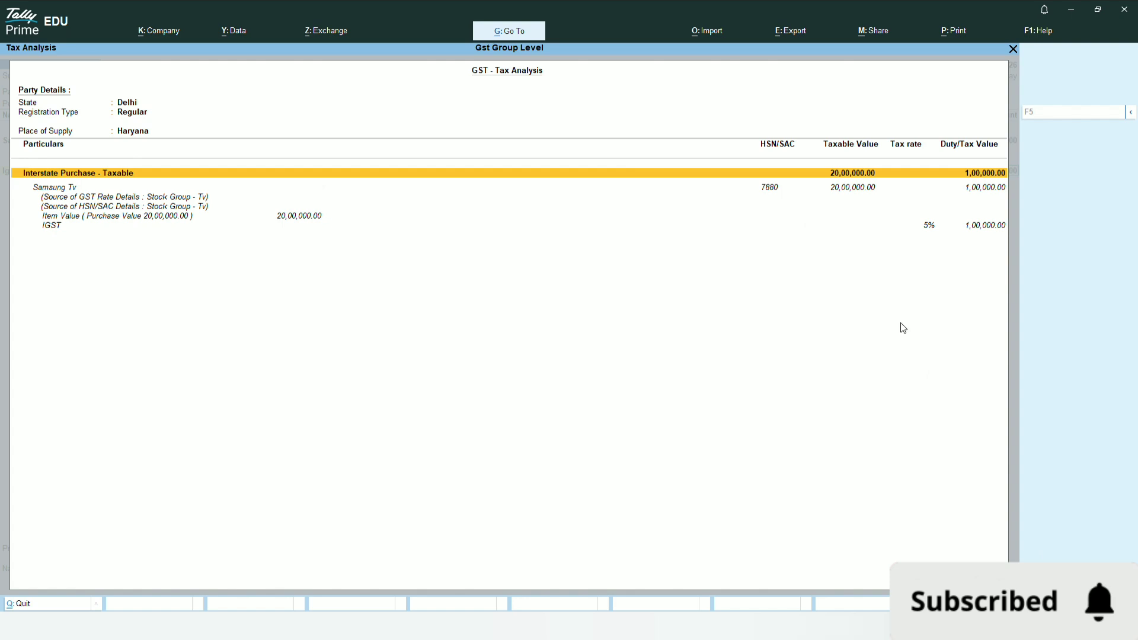
pyautogui.press('Escape')
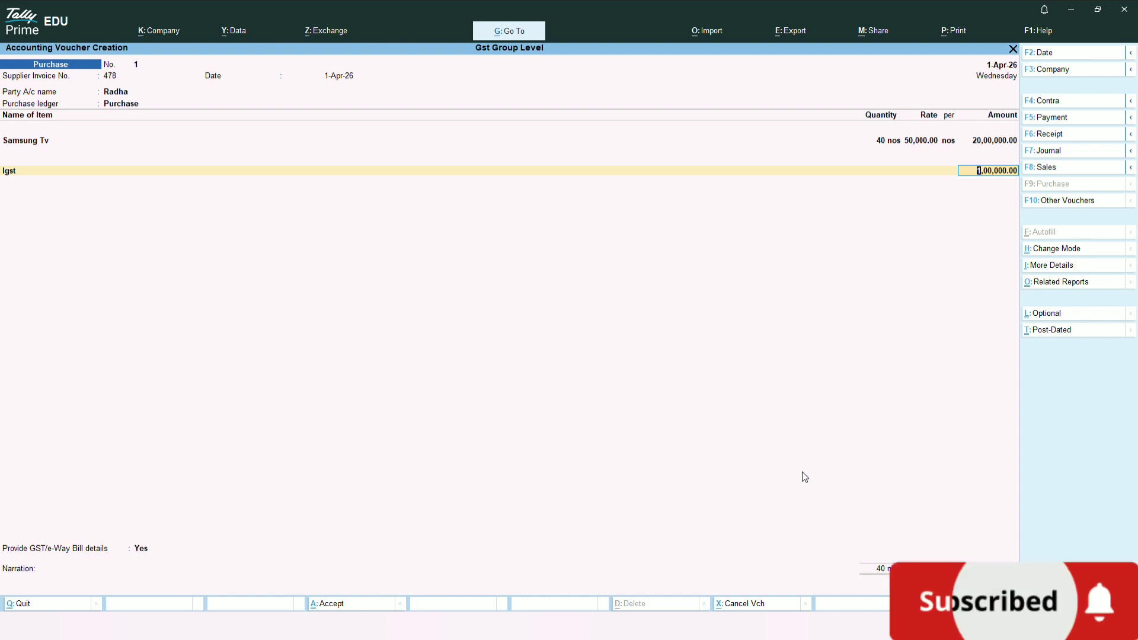
# Step: Preview the purchase invoice's printout and zoom in to check its item, Igst and total amounts
pyautogui.hotkey('ctrl', 'p')
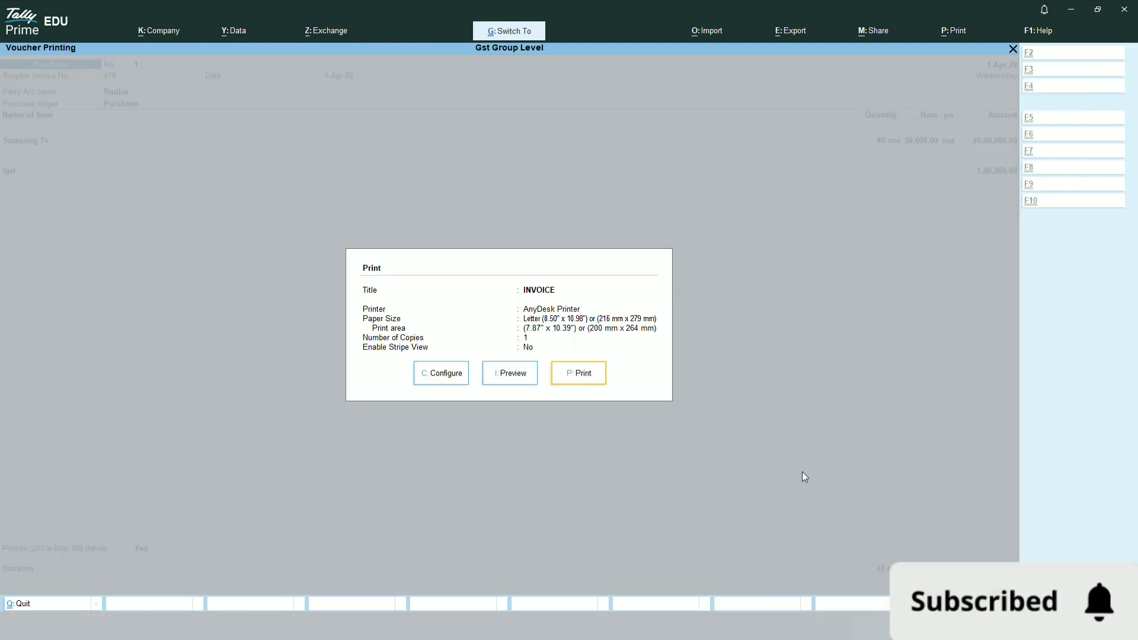
pyautogui.press('Left')
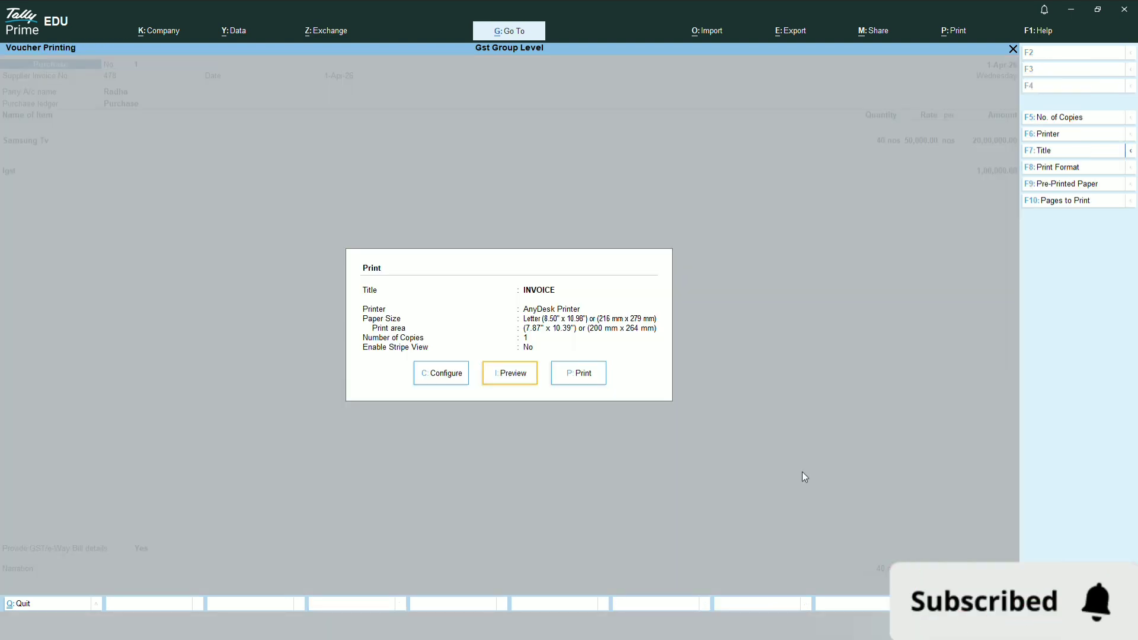
pyautogui.press('Return')
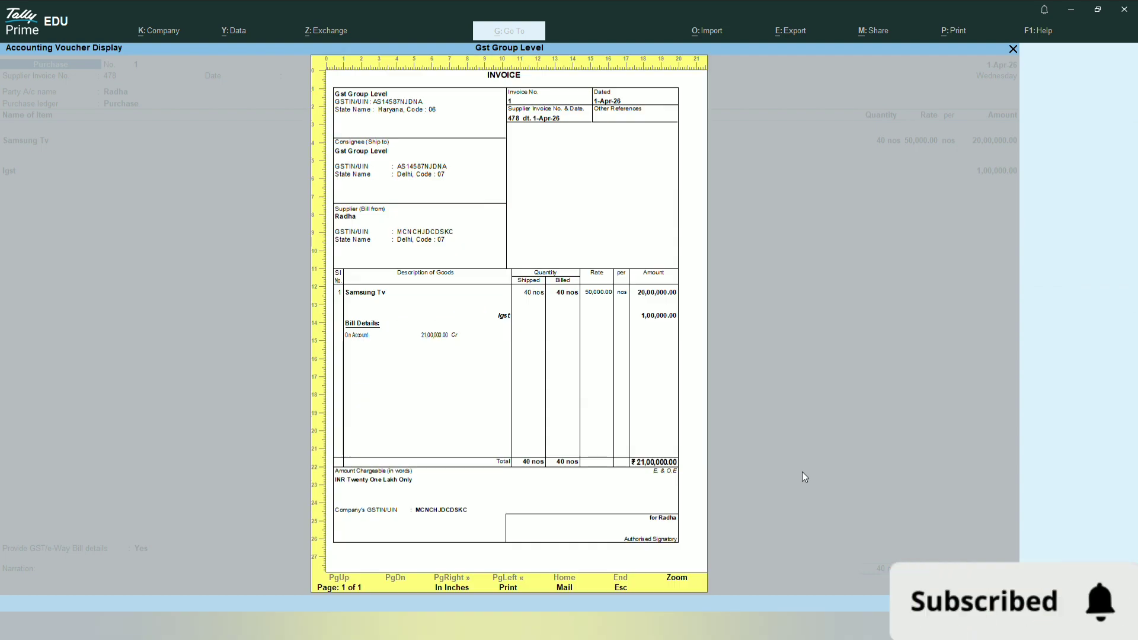
pyautogui.press('Return')
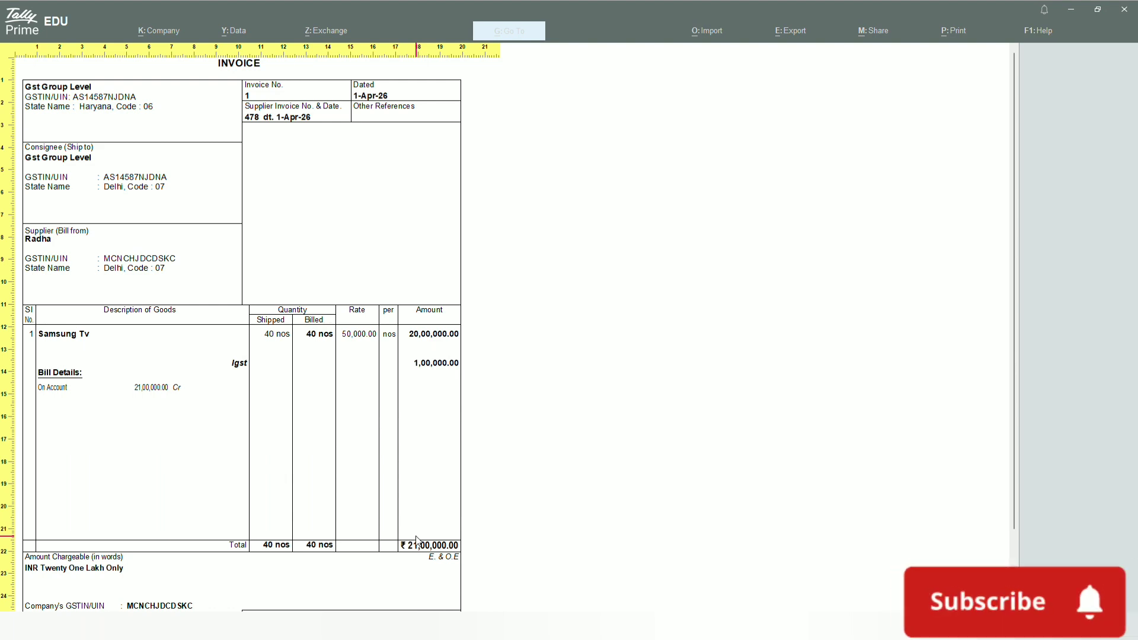
pyautogui.press('Escape')
pyautogui.press('Escape')
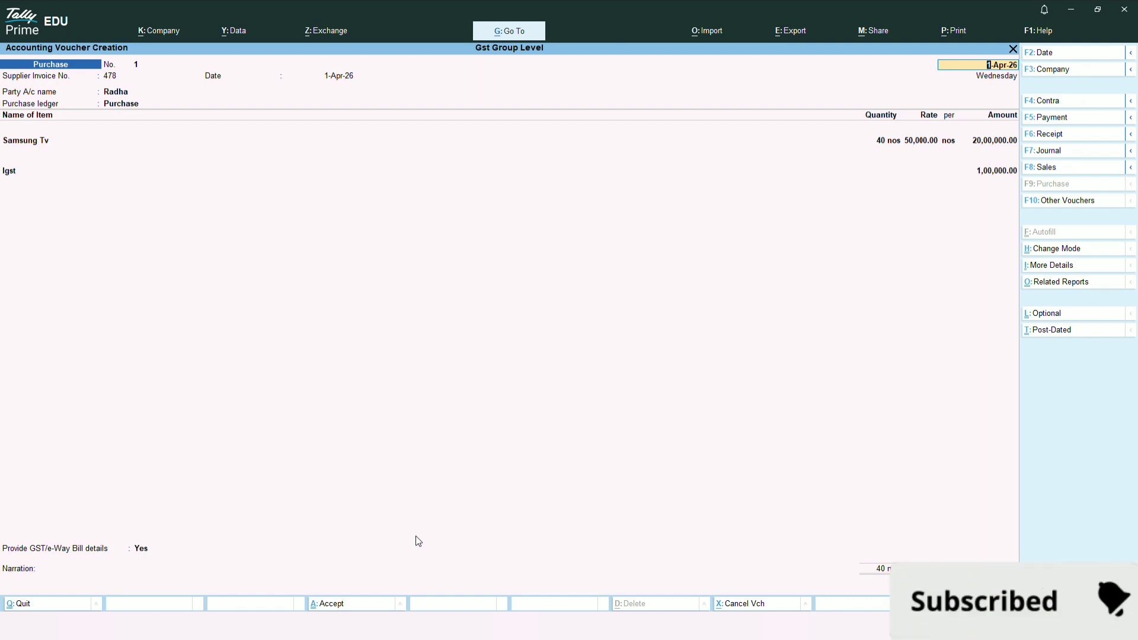
# Step: Accept the purchase voucher's existing date, supplier invoice details, party details and purchase ledger again
pyautogui.press('Return')
pyautogui.press('Return')
pyautogui.press('Return')
pyautogui.press('Return')
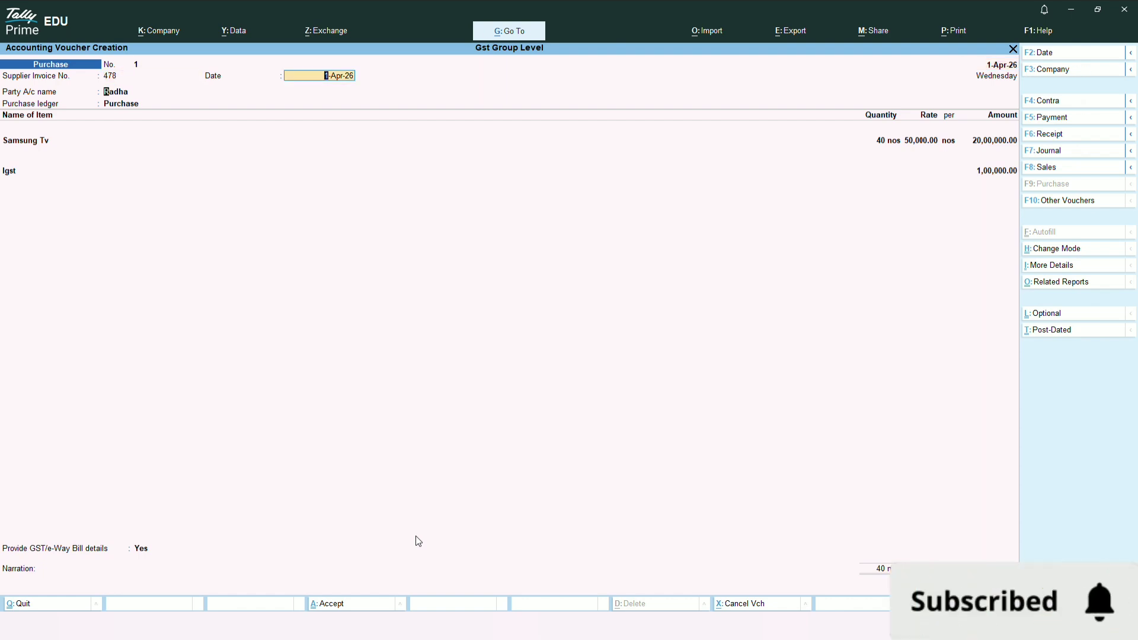
pyautogui.hotkey('ctrl', 'a')
pyautogui.hotkey('ctrl', 'a')
pyautogui.press('Return')
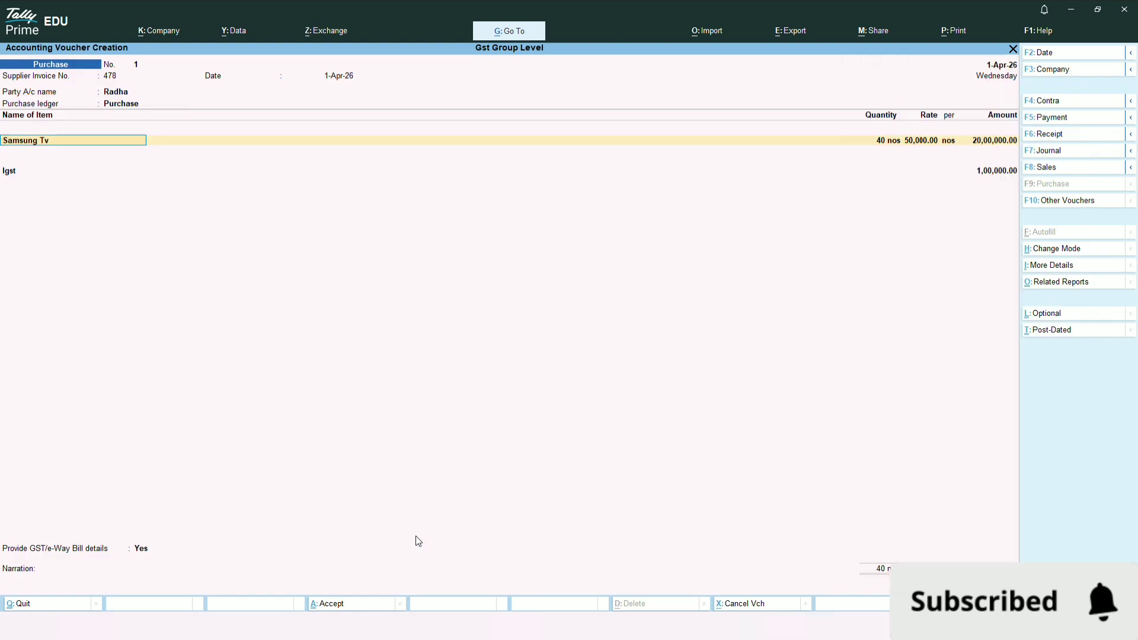
# Step: Keep the Samsung Tv line's quantity and rate and the Igst line unchanged, finishing the item and tax entries
pyautogui.press('Return')
pyautogui.hotkey('ctrl', 'a')
pyautogui.press('Return')
pyautogui.press('Return')
pyautogui.press('Return')
pyautogui.press('Return')
pyautogui.press('Return')
pyautogui.press('Return')
pyautogui.press('Return')
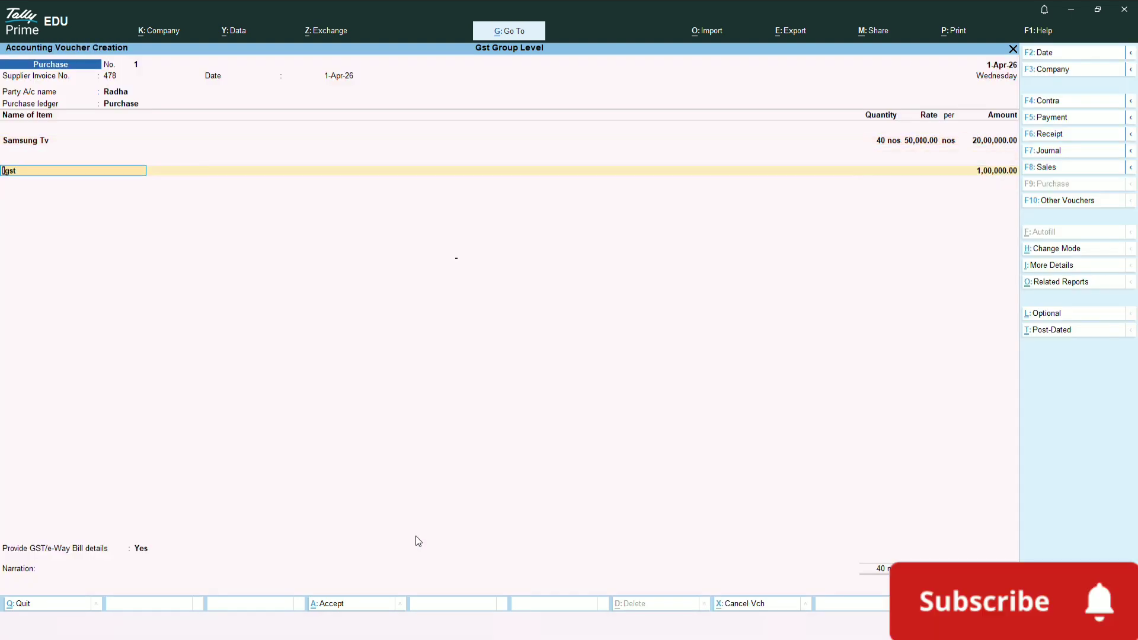
pyautogui.press('Return')
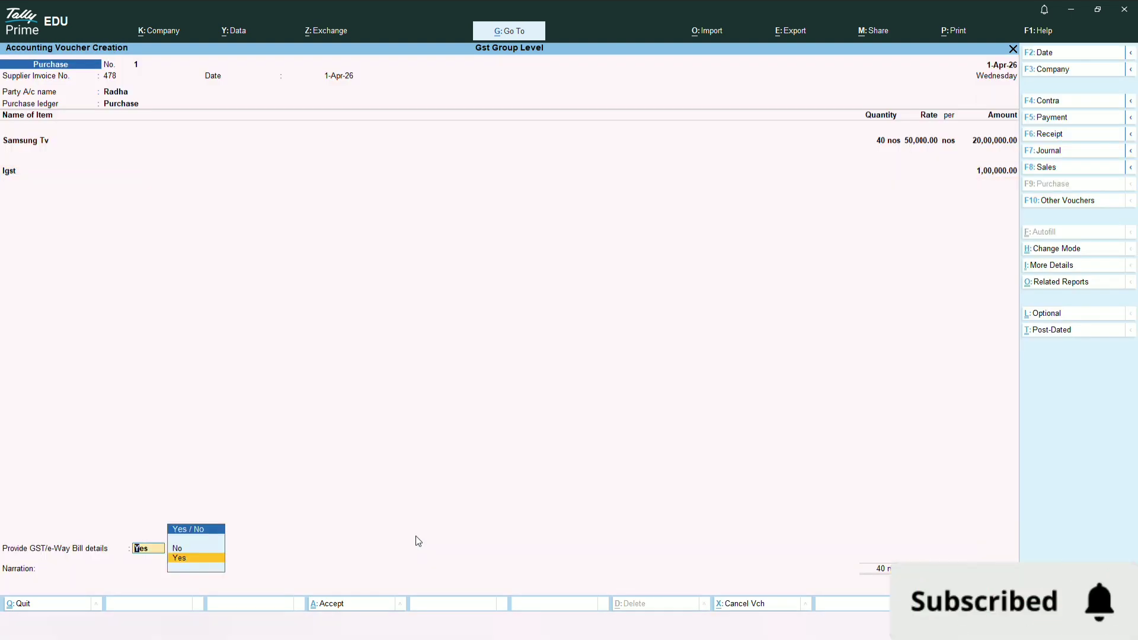
# Step: Set the purchase voucher to No for providing GST/e-Way Bill details and leave its additional entries unchanged
pyautogui.press('Up')
pyautogui.press('Return')
pyautogui.press('Return')
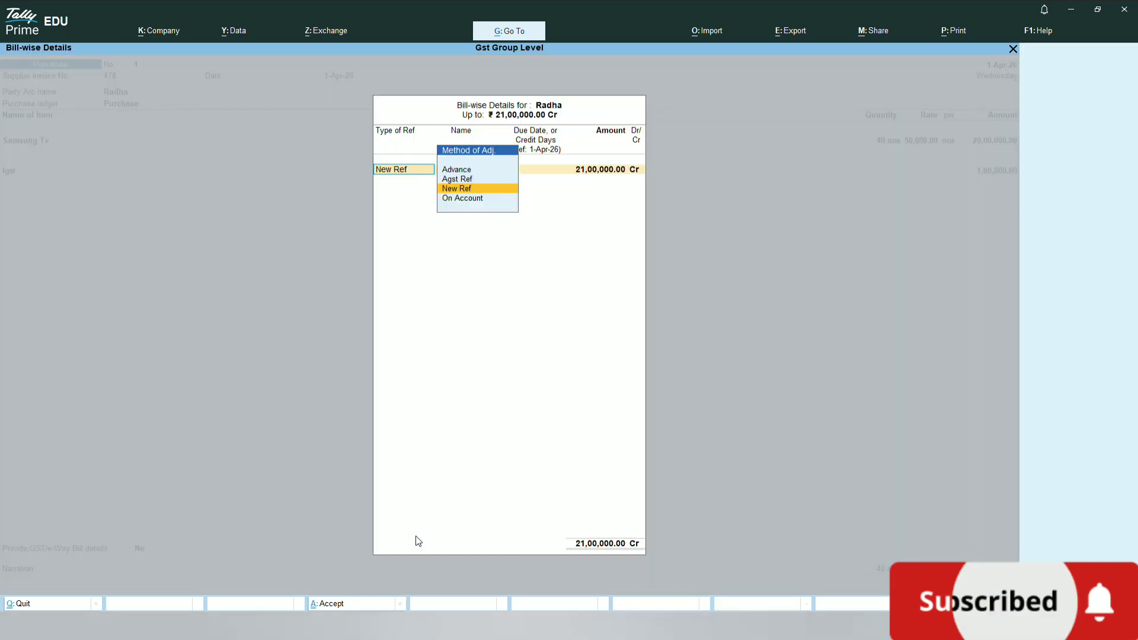
# Step: Allocate the supplier's full bill amount as a New Ref and save the purchase voucher
pyautogui.press('Return')
pyautogui.press('Return')
pyautogui.press('Return')
pyautogui.press('Return')
pyautogui.press('Return')
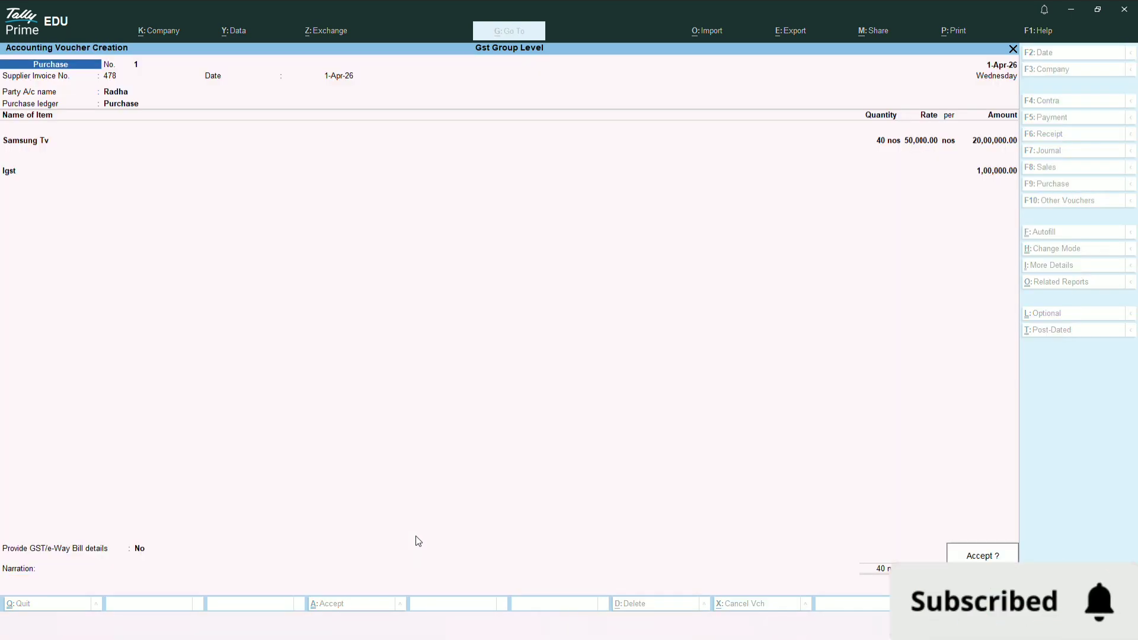
pyautogui.press('Return')
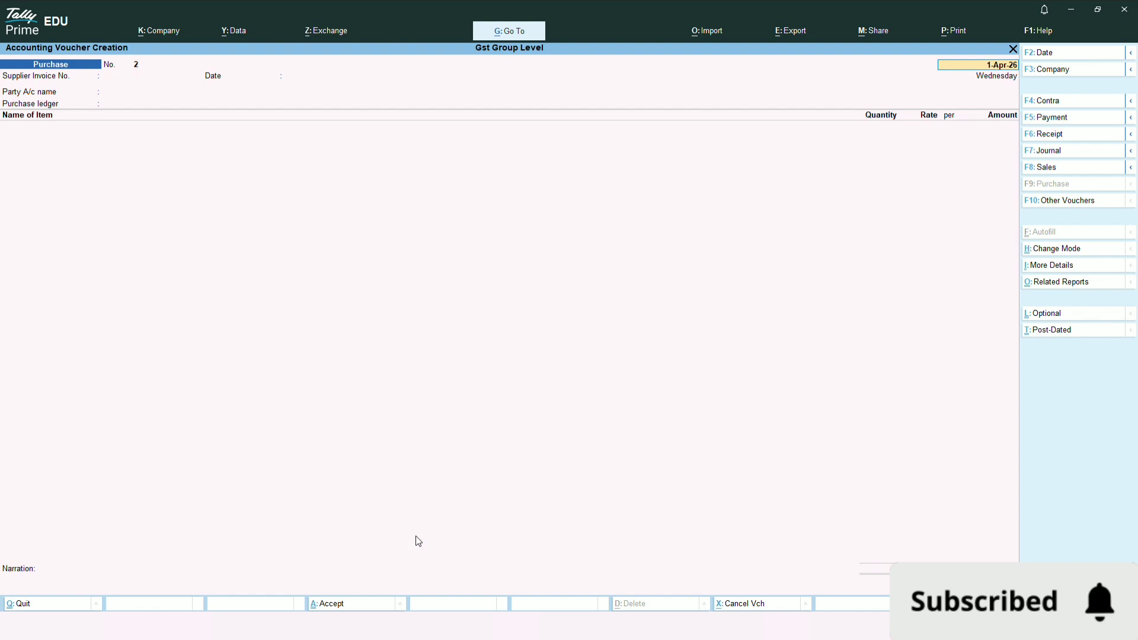
# Step: Start a sales voucher and create a party ledger from it with the customer's name, grouped under Sundry Debtors
pyautogui.press('F8')
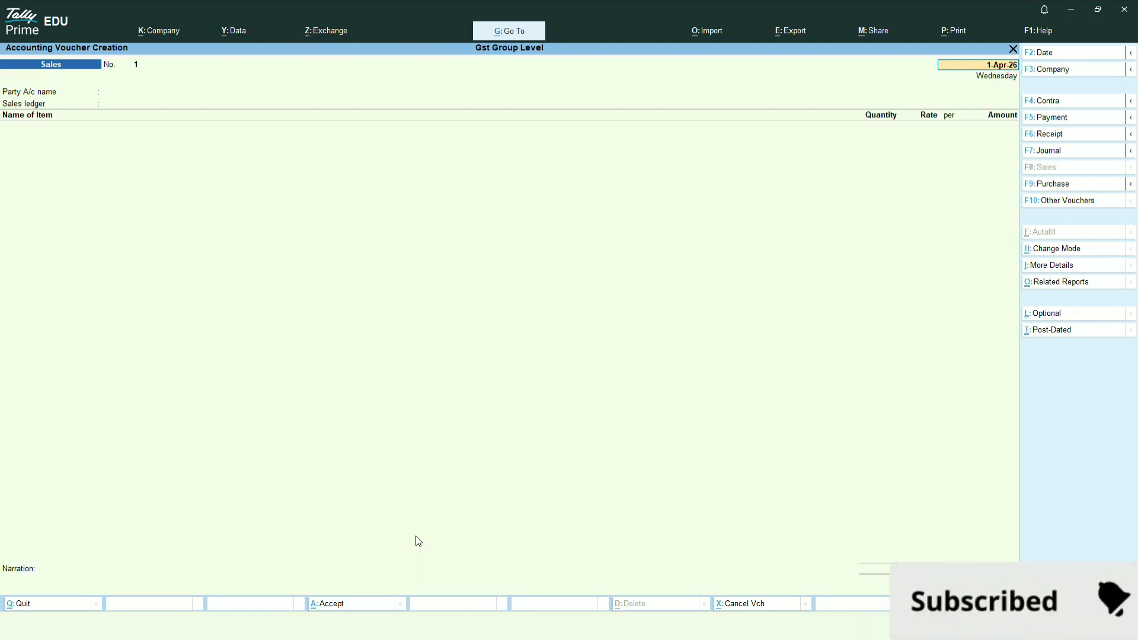
pyautogui.press('Return')
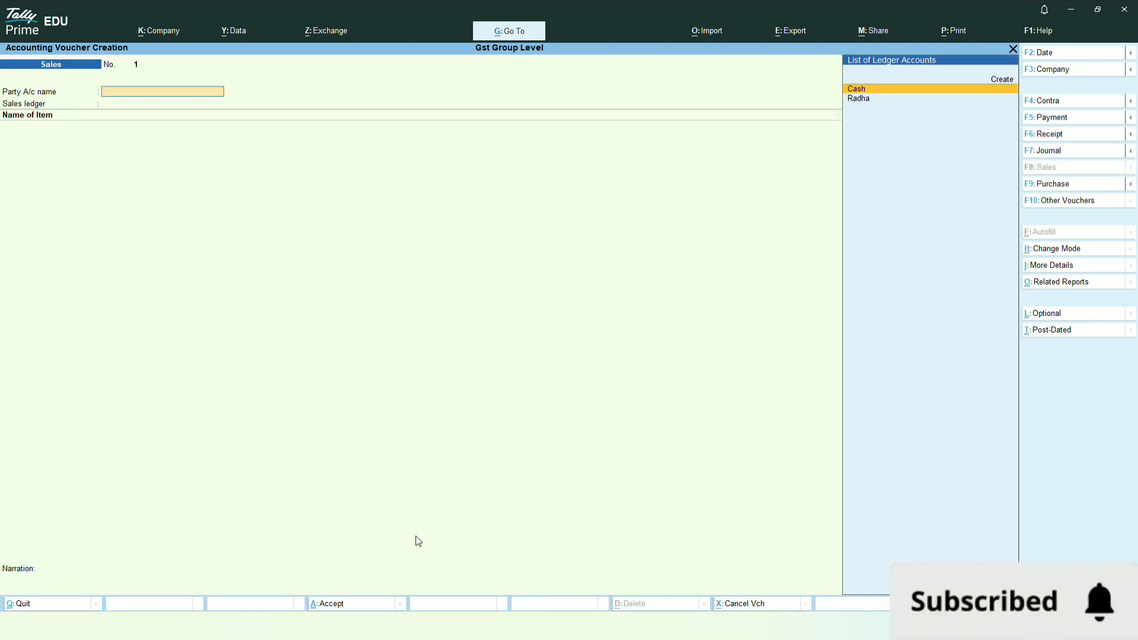
pyautogui.hotkey('alt', 'c')
pyautogui.write('Ram')
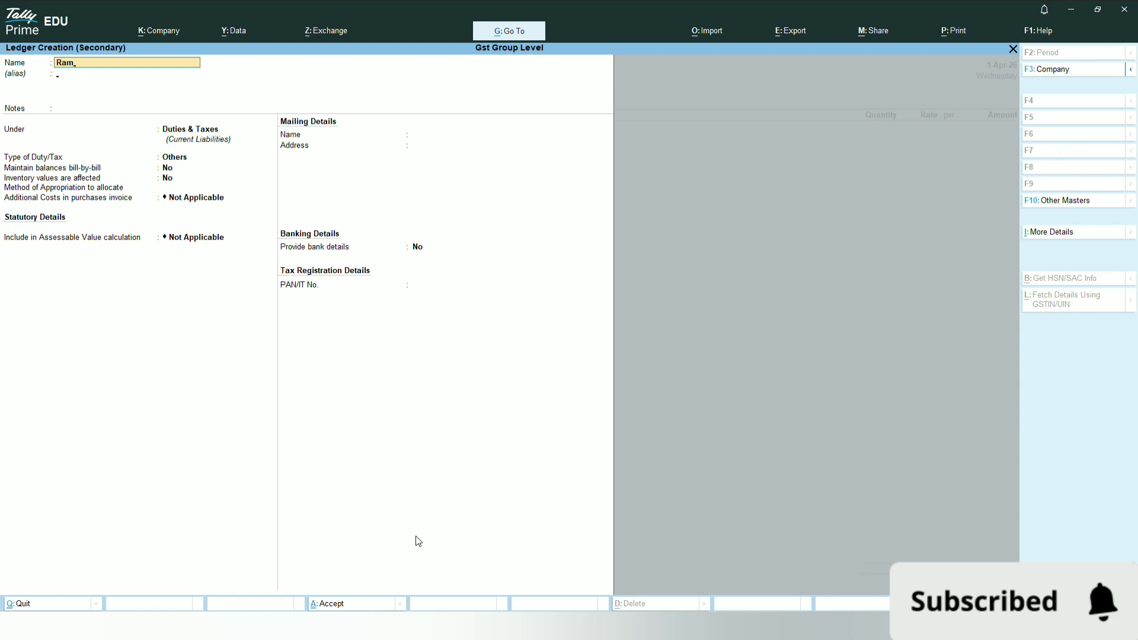
pyautogui.press('Return')
pyautogui.press('Return')
pyautogui.press('Return')
pyautogui.write('De')
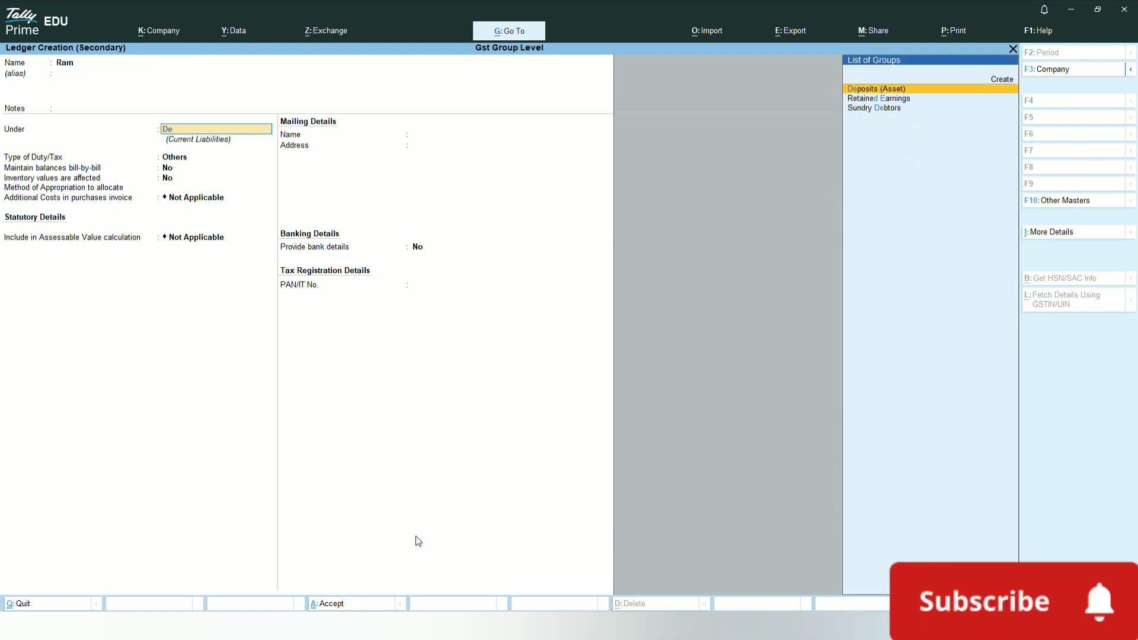
pyautogui.press('Down')
pyautogui.press('Down')
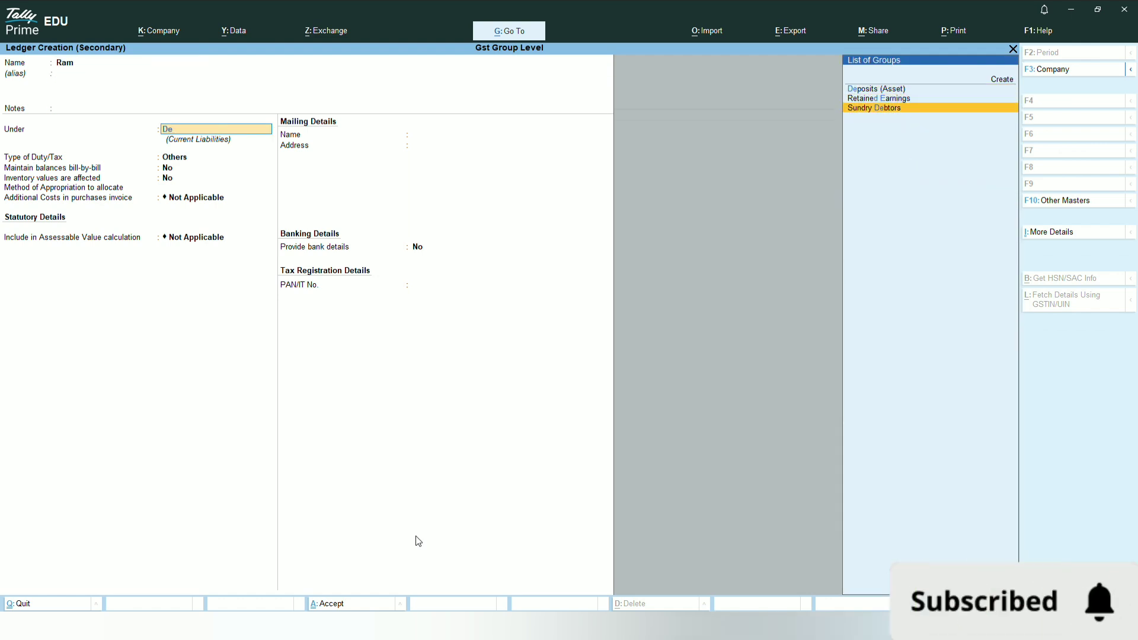
pyautogui.press('Return')
# Step: Keep the customer ledger's default credit, inventory and mailing settings, set its state to Delhi, and leave bank details at No
pyautogui.press('Return')
pyautogui.press('Return')
pyautogui.press('Return')
pyautogui.press('Return')
pyautogui.press('Return')
pyautogui.press('Return')
pyautogui.press('Return')
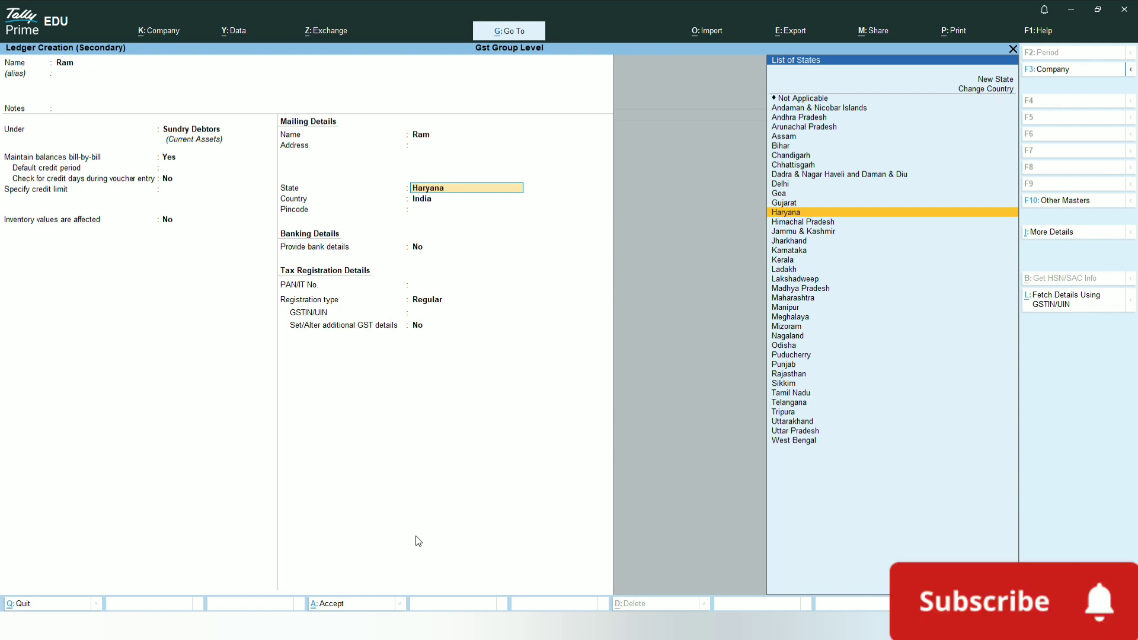
pyautogui.press('Up')
pyautogui.press('Up')
pyautogui.press('Up')
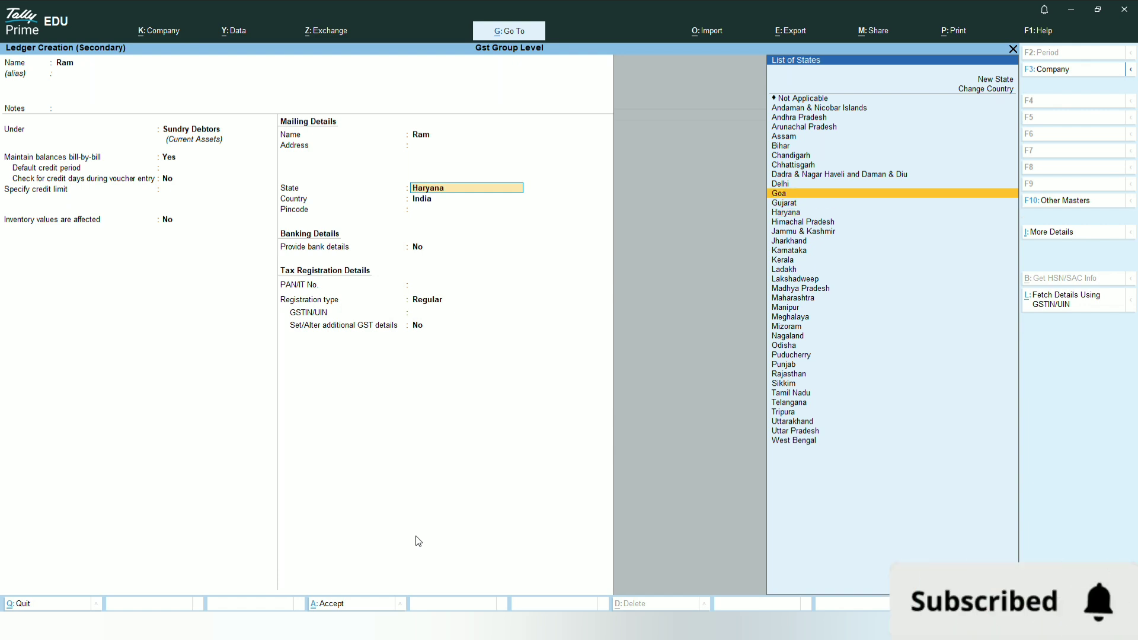
pyautogui.press('Up')
pyautogui.press('Up')
pyautogui.press('Up')
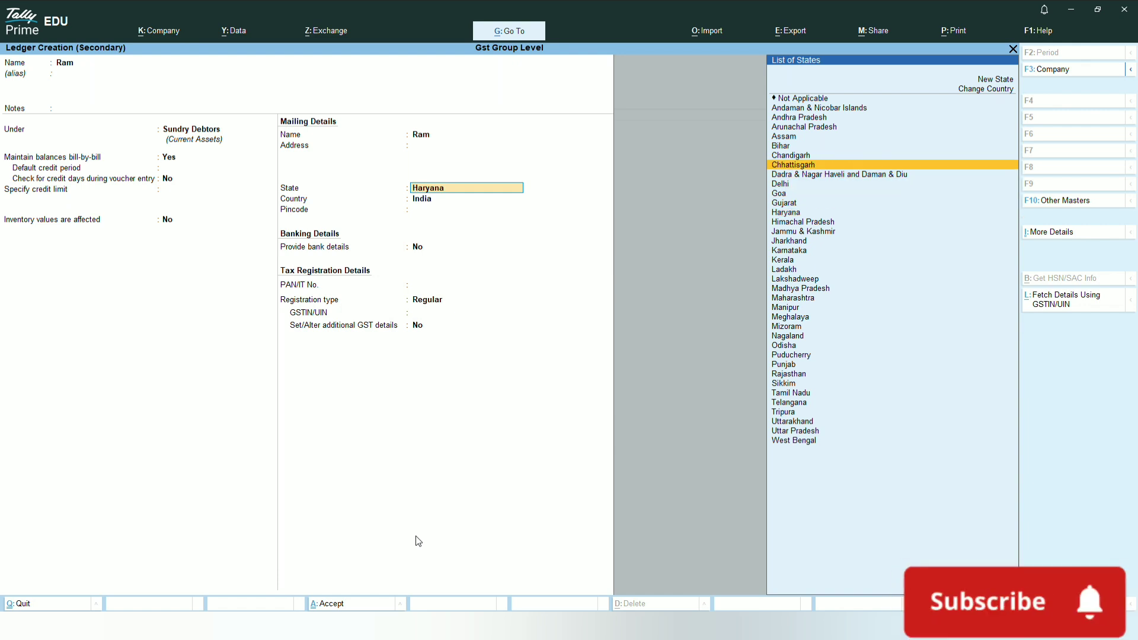
pyautogui.press('Down')
pyautogui.press('Down')
pyautogui.press('Down')
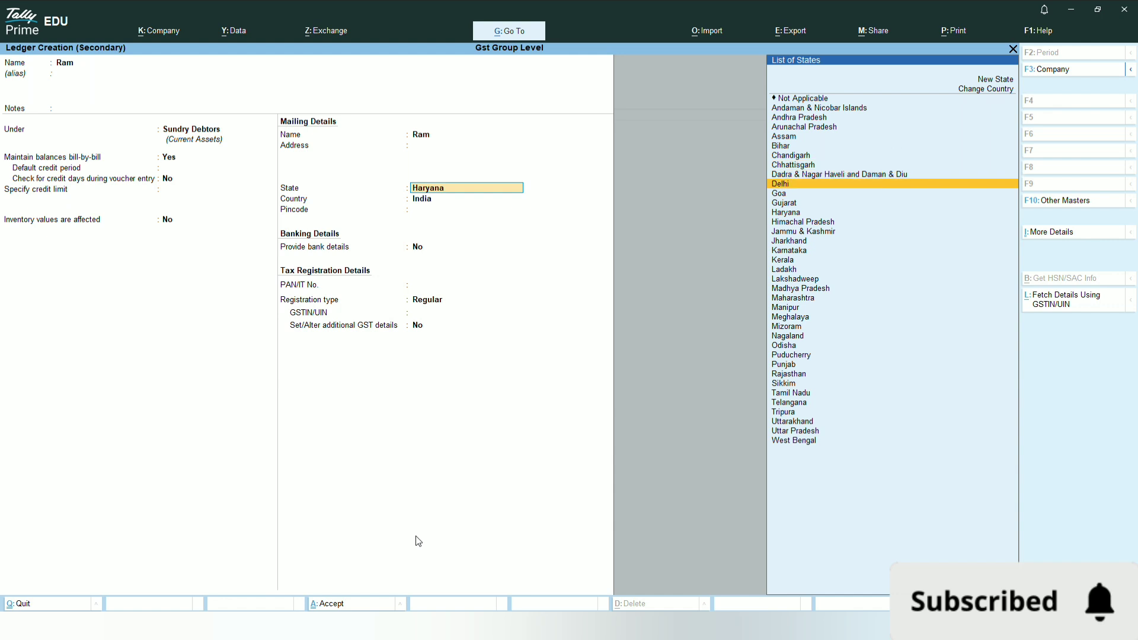
pyautogui.press('Down')
pyautogui.press('Up')
pyautogui.press('Up')
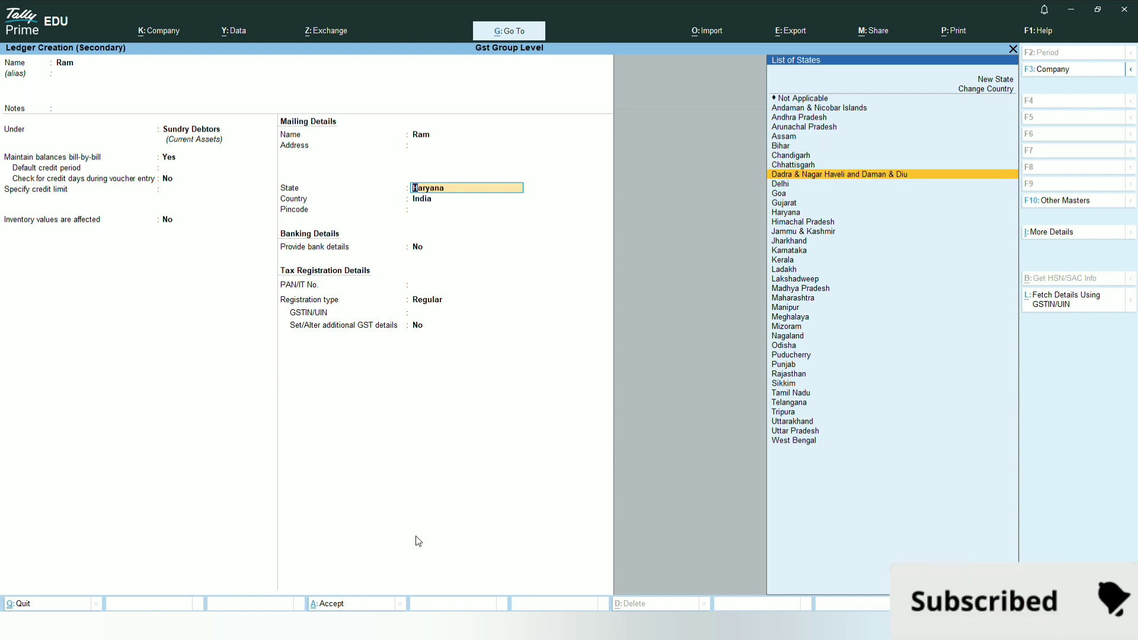
pyautogui.press('Down')
pyautogui.press('Return')
pyautogui.press('Return')
pyautogui.press('Return')
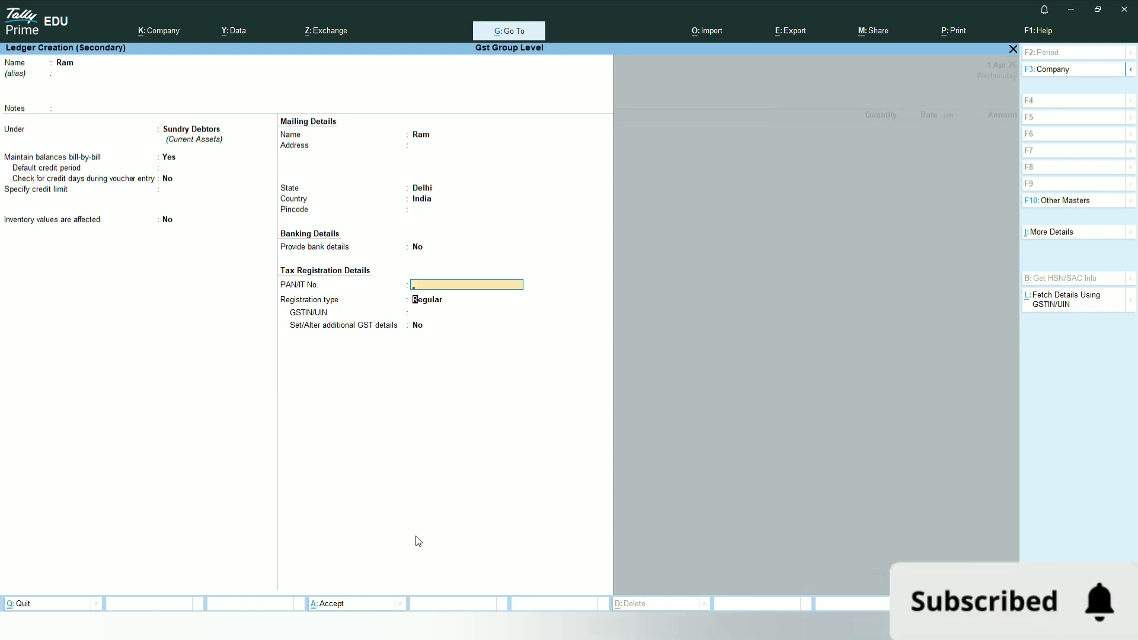
# Step: Keep the customer's registration type as Regular, enter the GSTIN/UIN, and save the ledger without additional GST details
pyautogui.press('Return')
pyautogui.press('Return')
pyautogui.write('NMXSBSDCNS')
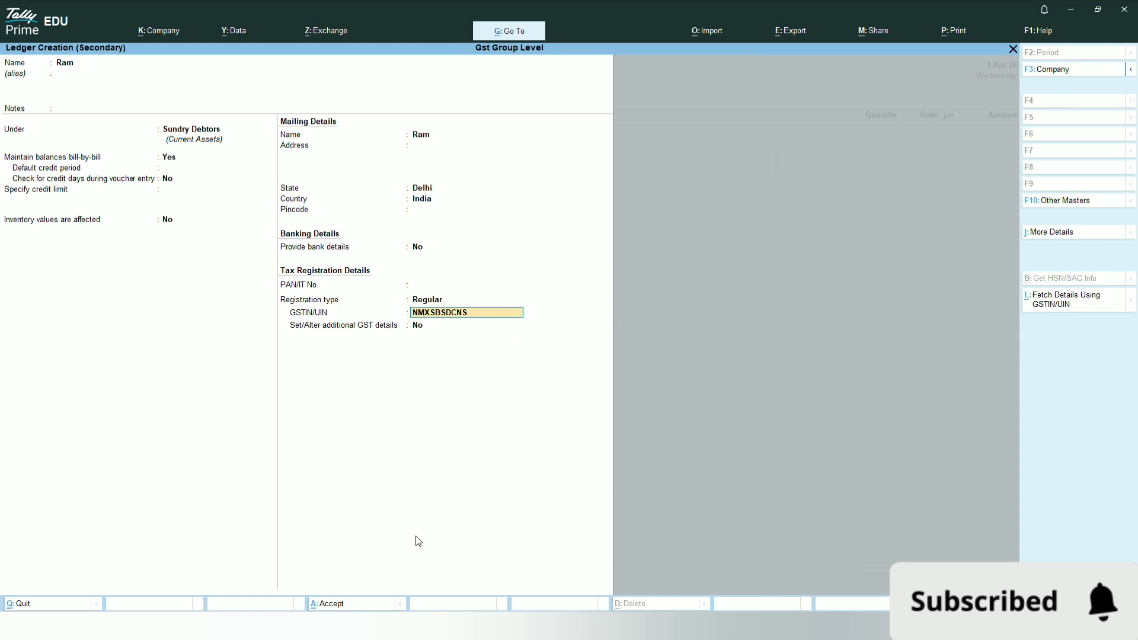
pyautogui.write('DN')
pyautogui.press('Return')
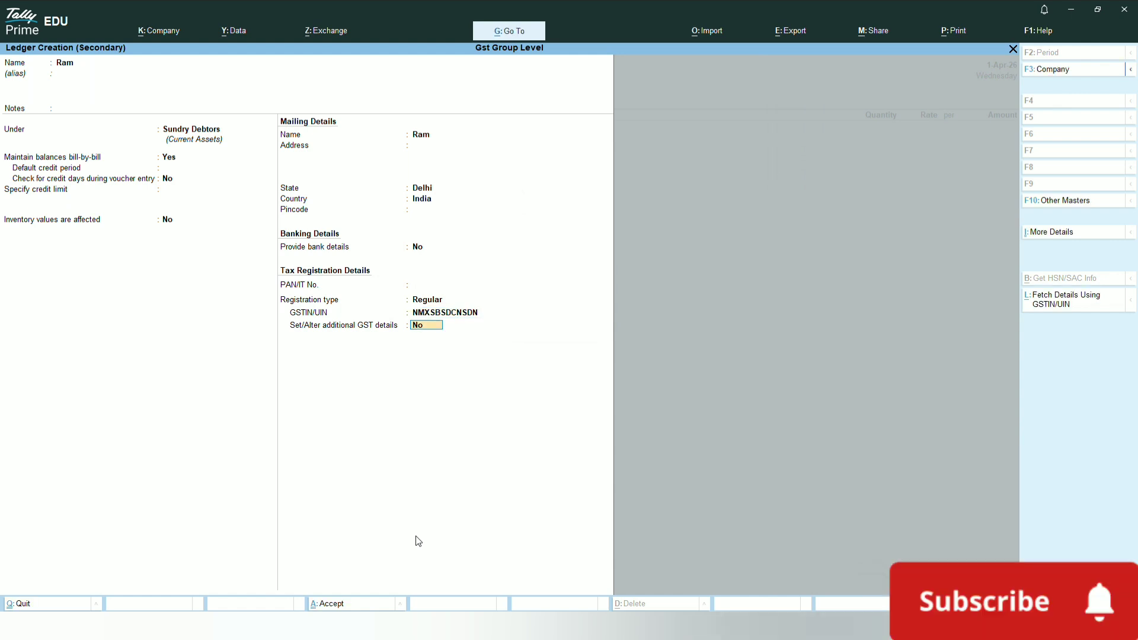
pyautogui.press('Return')
pyautogui.press('Return')
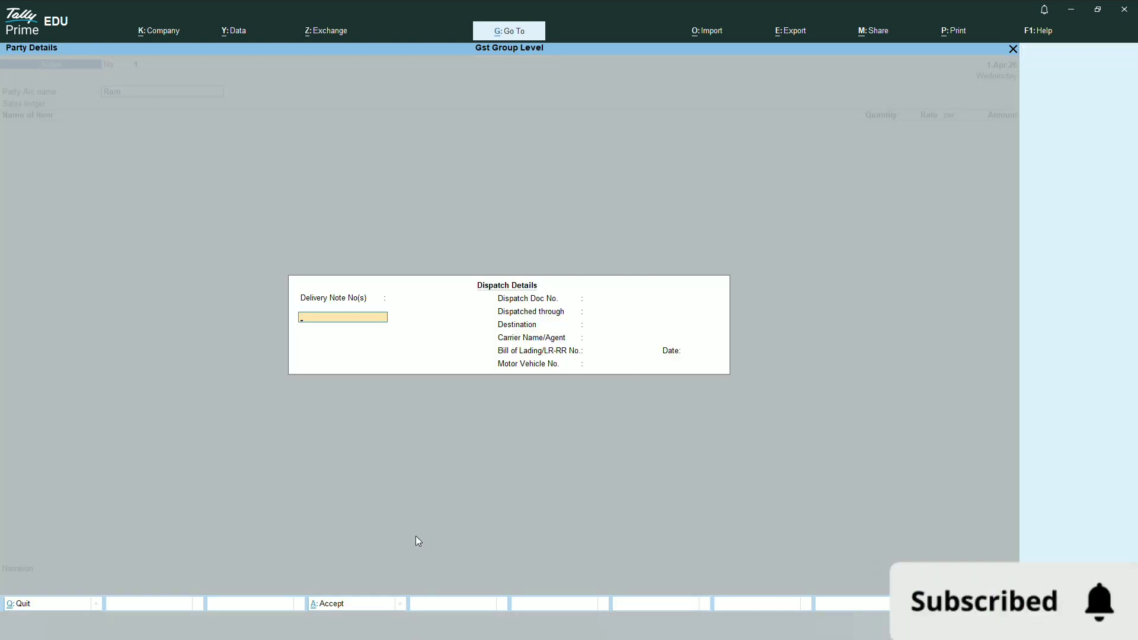
# Step: Accept the blank dispatch details and the party details, and start a sales ledger named Sales under Sales Accounts
pyautogui.hotkey('ctrl', 'a')
pyautogui.hotkey('ctrl', 'a')
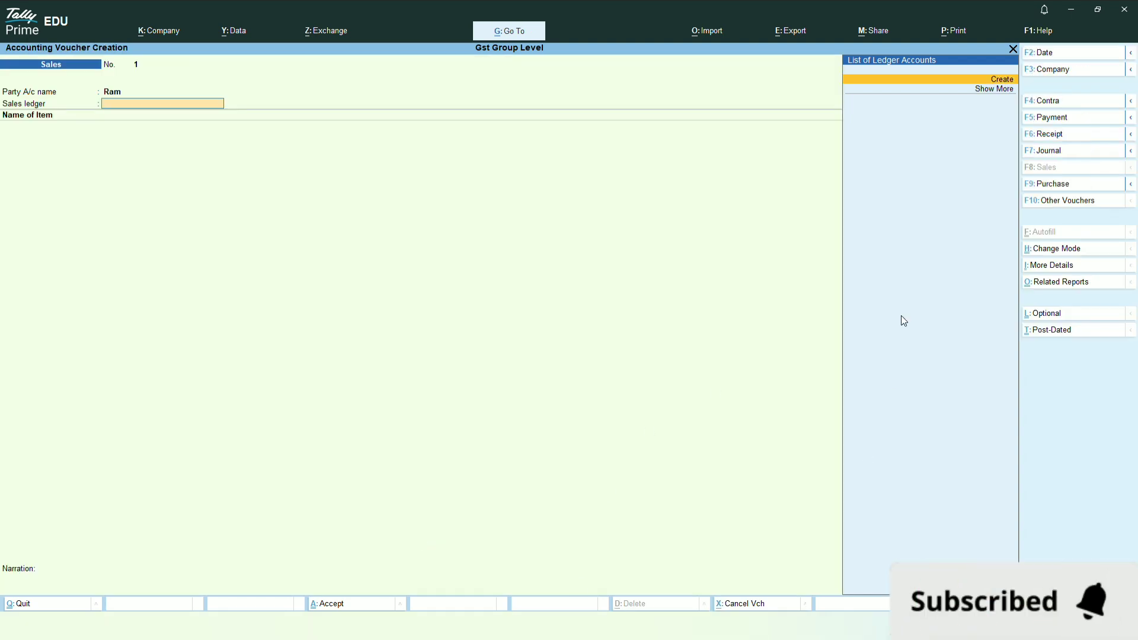
pyautogui.press('Return')
pyautogui.write('Sa')
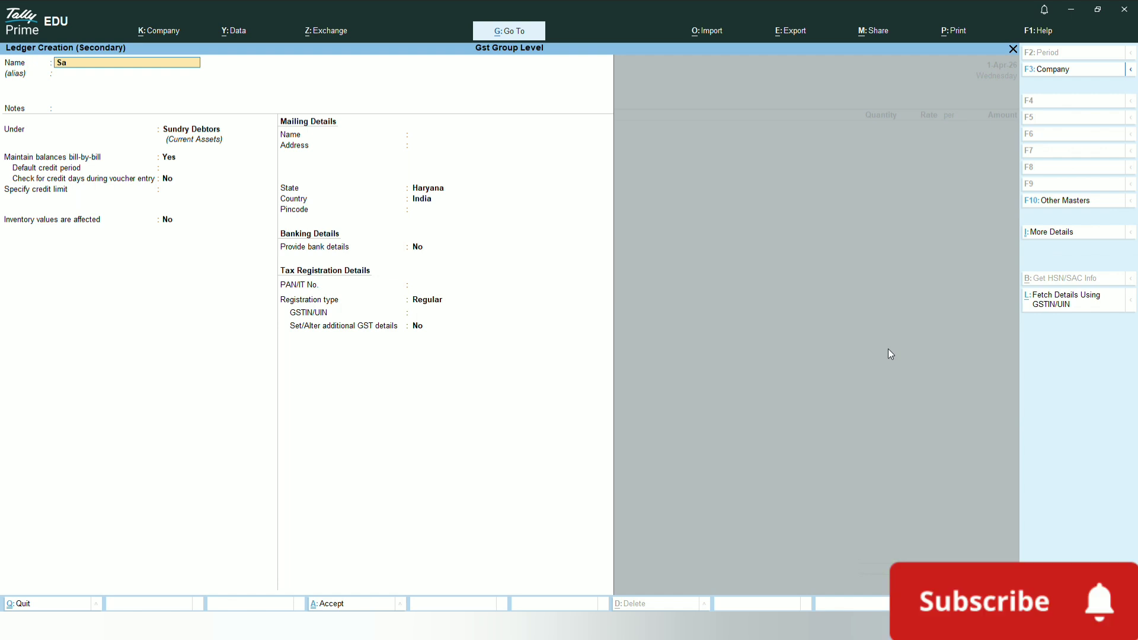
pyautogui.write('les')
pyautogui.press('Return')
pyautogui.press('Return')
pyautogui.press('Return')
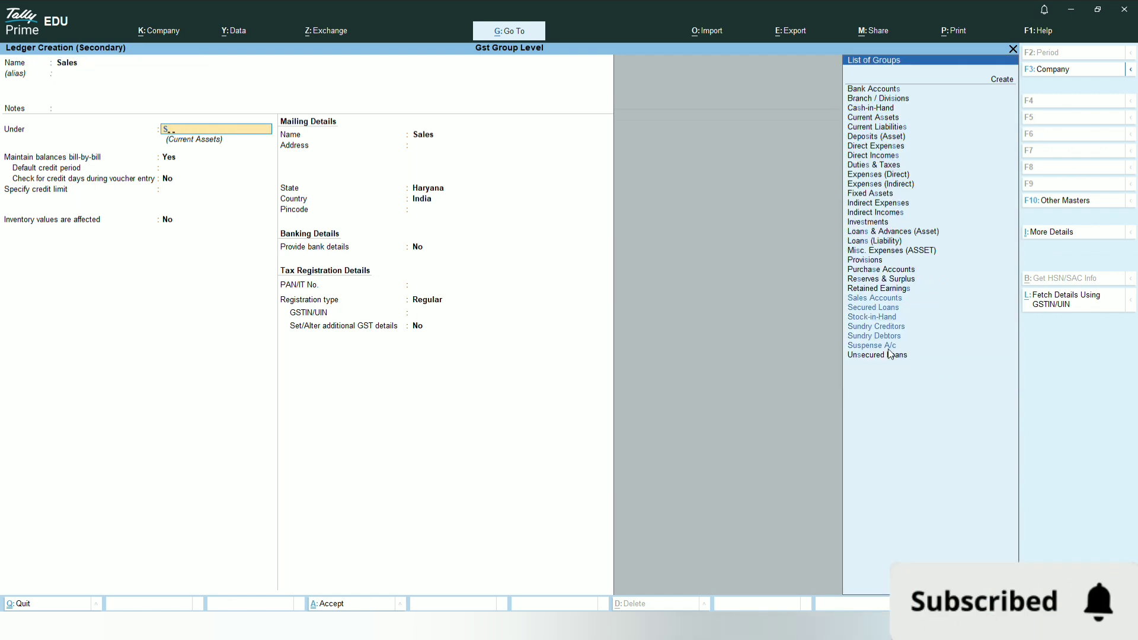
pyautogui.write('Sal')
pyautogui.press('Return')
# Step: Keep the Sales ledger's default GST settings, set its type of supply to Goods, and save it as the voucher's sales ledger
pyautogui.press('Return')
pyautogui.press('Return')
pyautogui.press('Return')
pyautogui.press('Return')
pyautogui.press('Return')
pyautogui.press('Return')
pyautogui.press('Return')
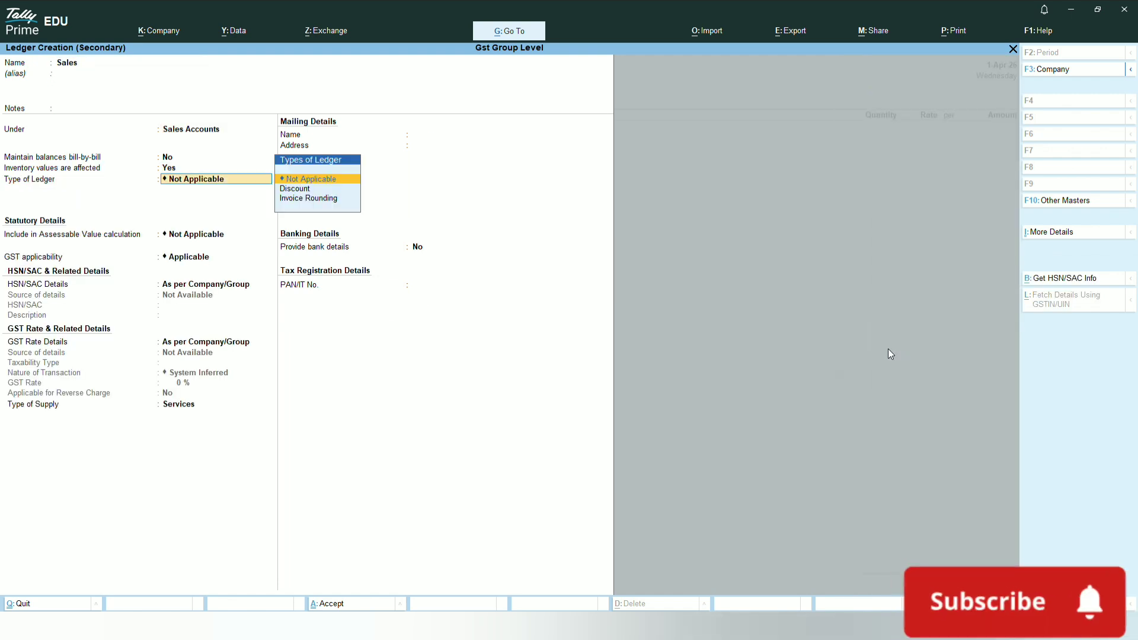
pyautogui.press('Return')
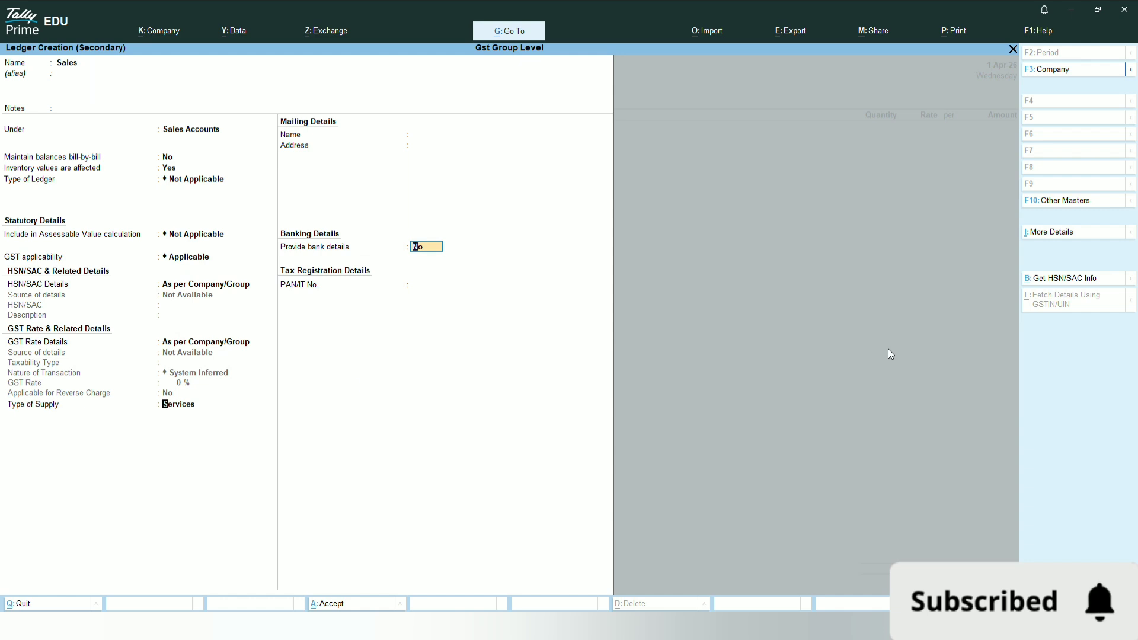
pyautogui.press('BackSpace')
pyautogui.press('Up')
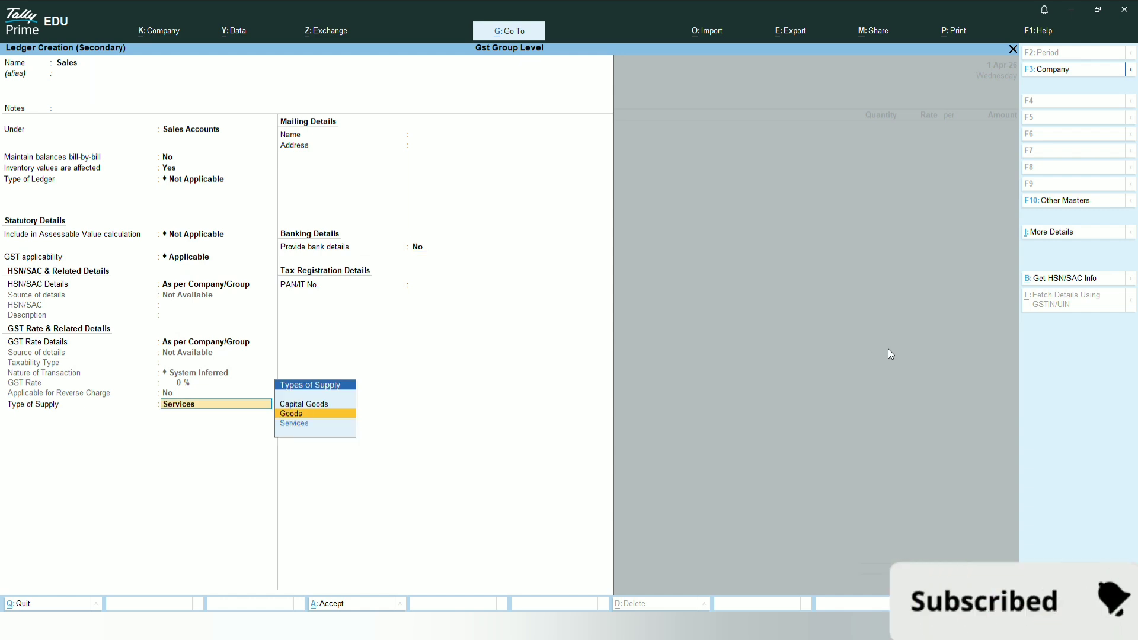
pyautogui.press('Return')
pyautogui.hotkey('ctrl', 'a')
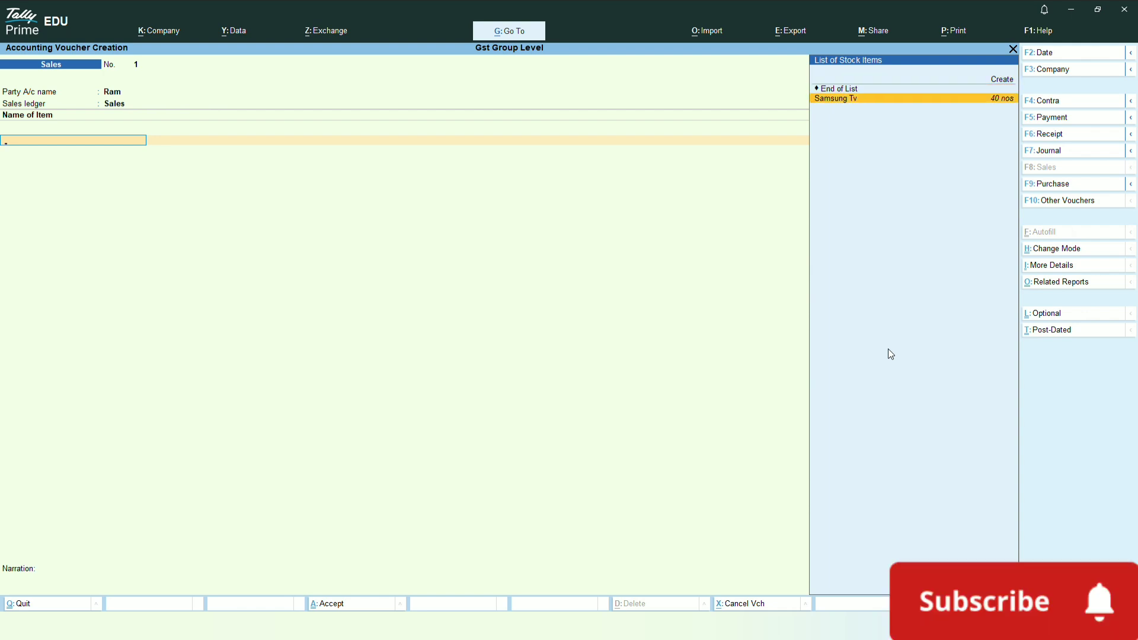
# Step: Add Samsung Tv to the sales voucher with a quantity of 5 nos at a rate of 80,000 and end the item list
pyautogui.press('Return')
pyautogui.press('Return')
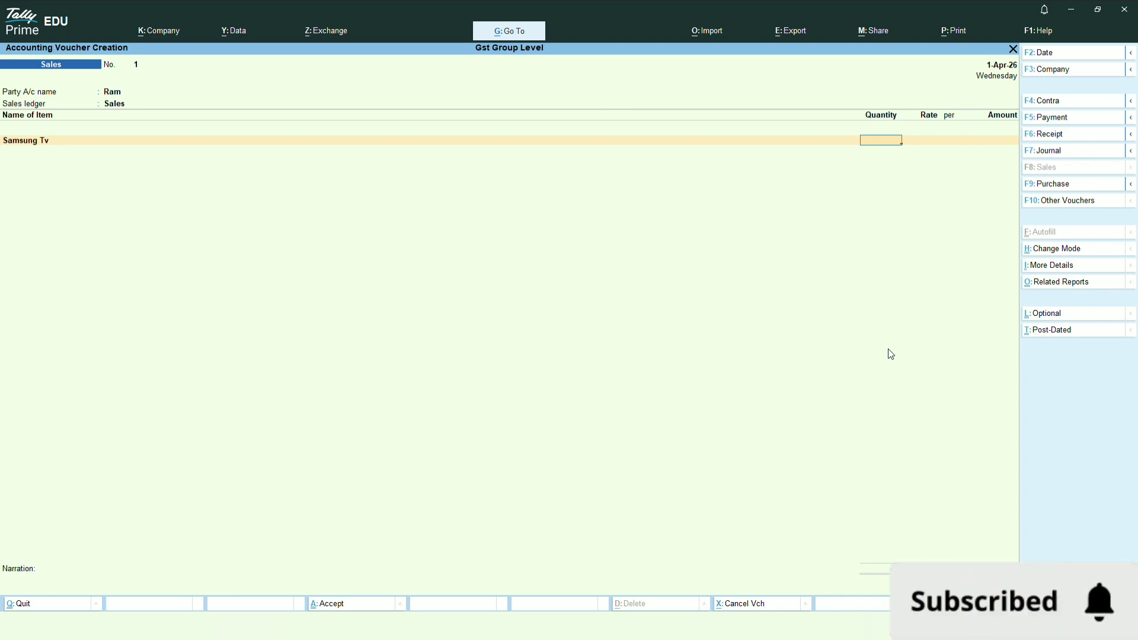
pyautogui.write('5')
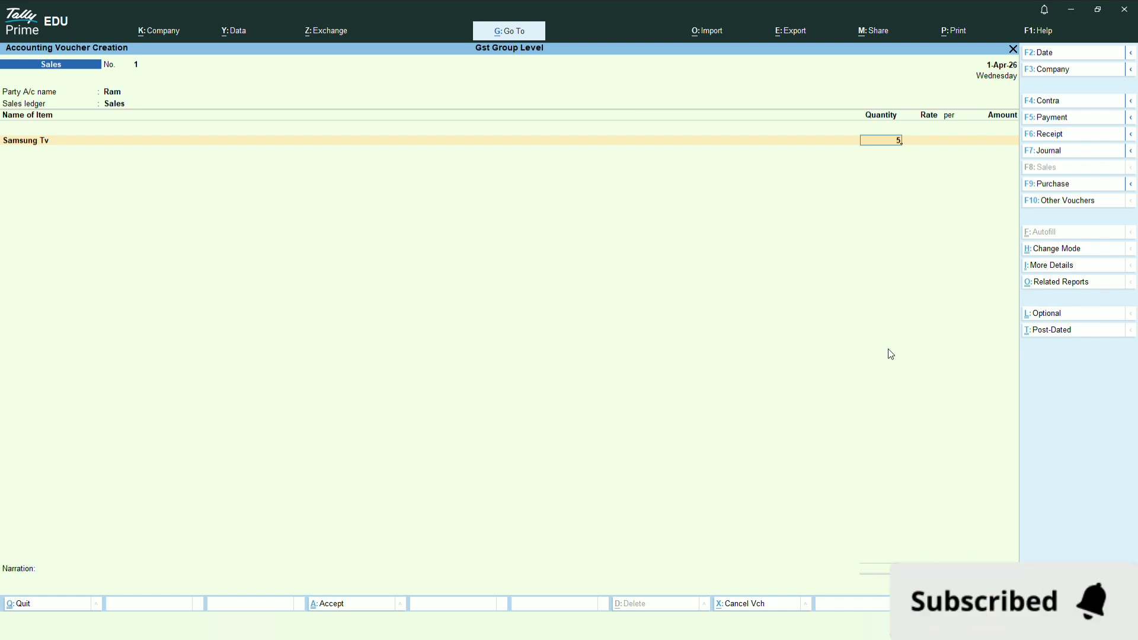
pyautogui.press('Return')
pyautogui.write('80000')
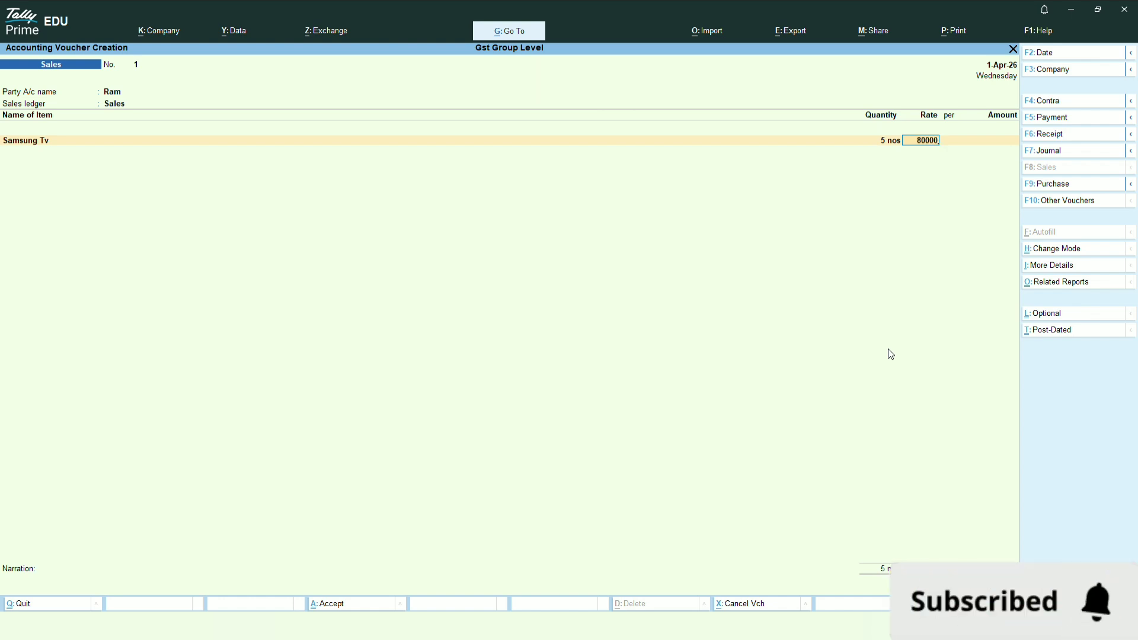
pyautogui.press('Return')
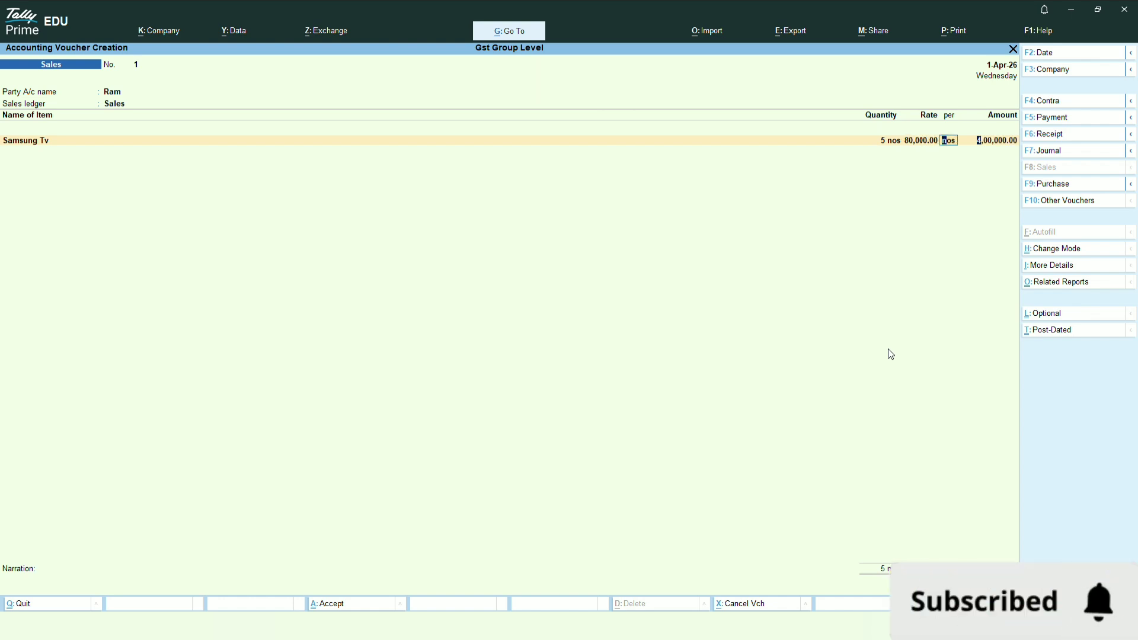
pyautogui.press('Return')
pyautogui.press('Return')
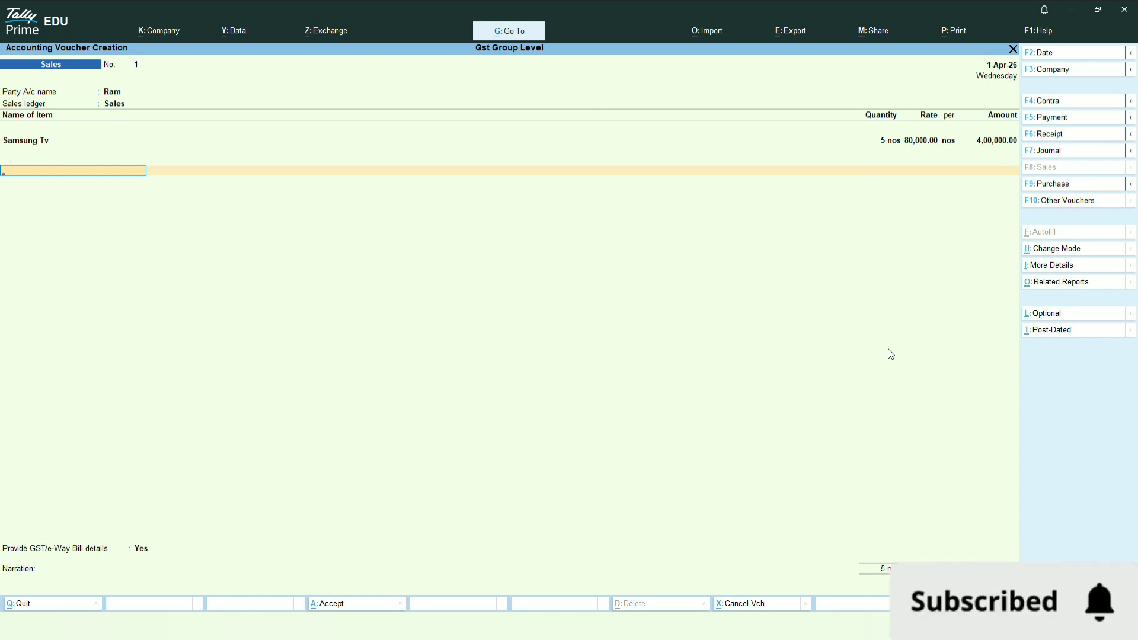
# Step: Add the Igst ledger below the Samsung Tv item so the tax is calculated on the sale
pyautogui.press('Return')
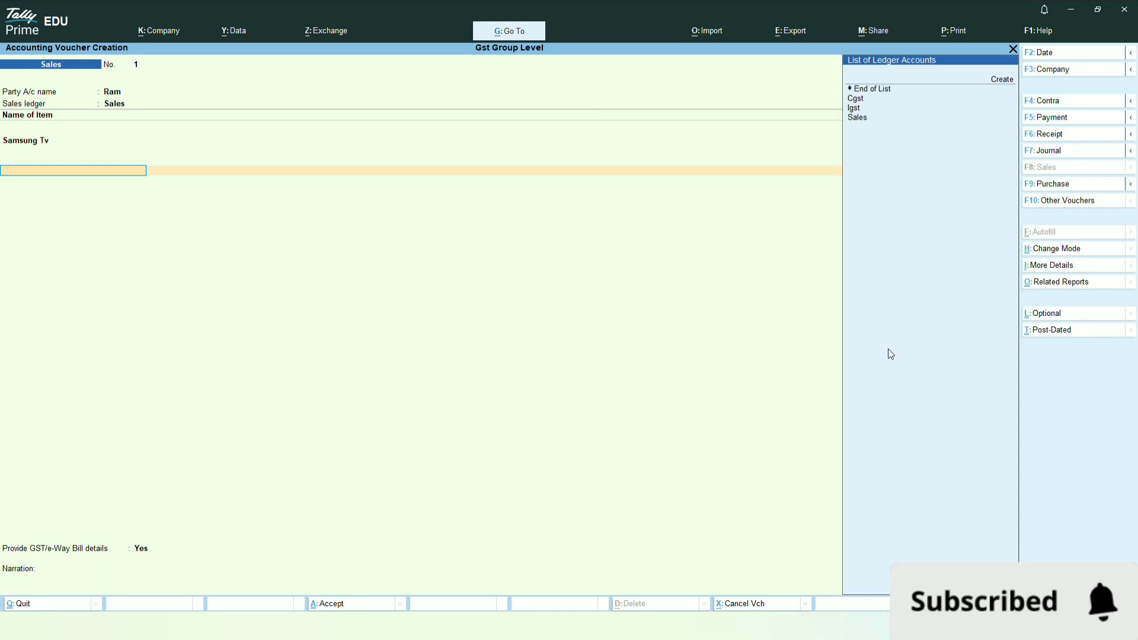
pyautogui.press('Down')
pyautogui.press('Down')
pyautogui.press('Down')
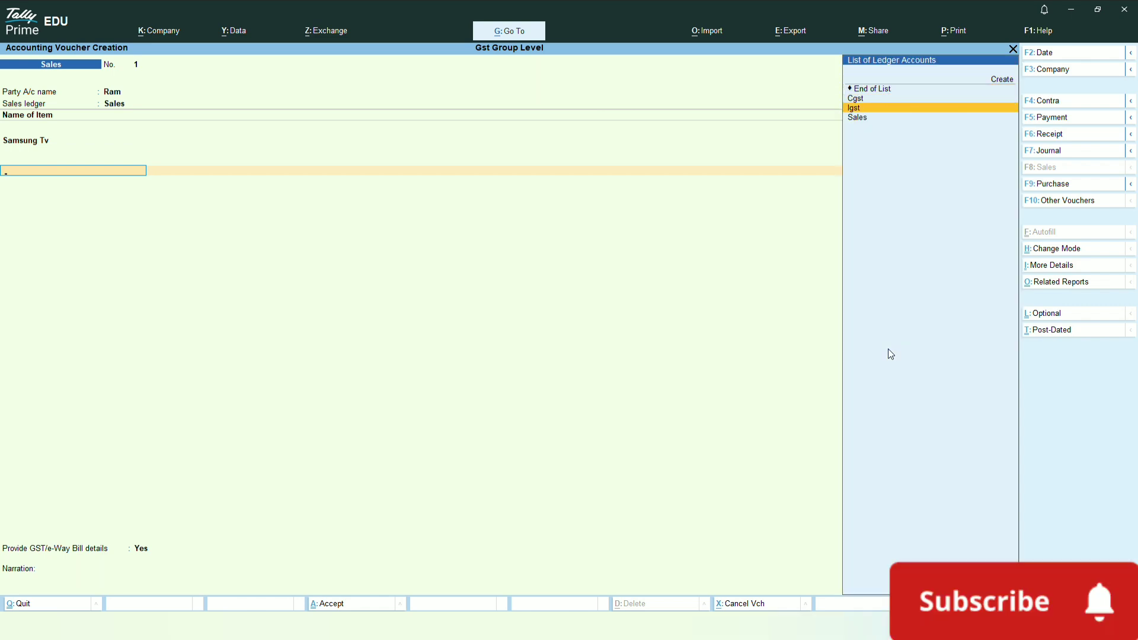
pyautogui.press('Return')
pyautogui.press('Return')
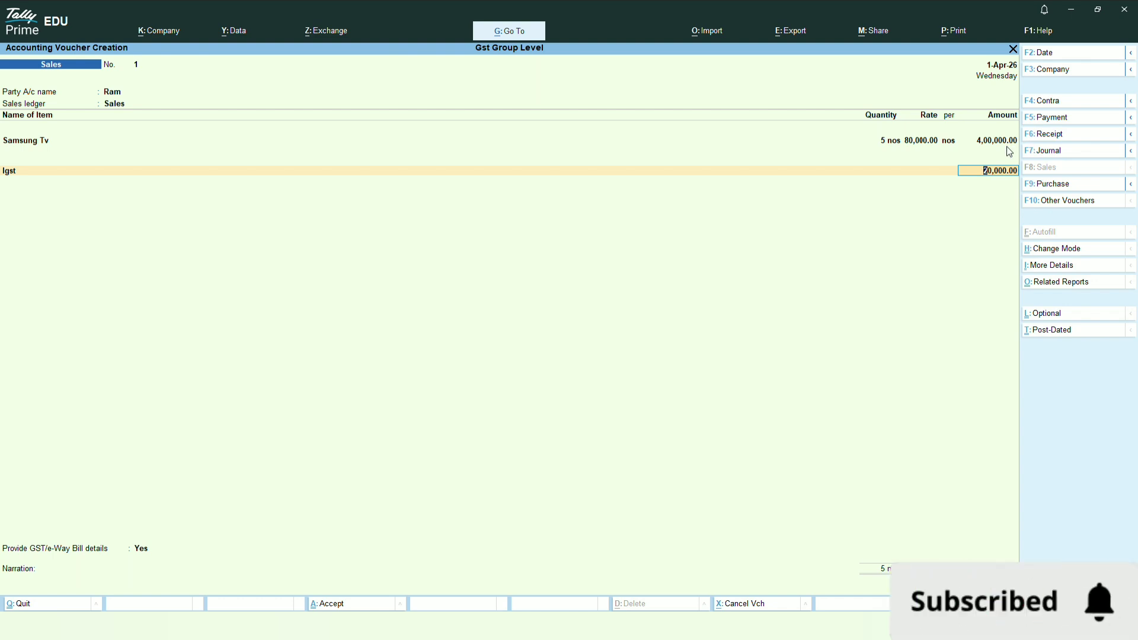
# Step: Examine the detailed GST tax analysis for the sale, including the source of the rate and HSN details, and return to the voucher
pyautogui.hotkey('alt', 'a')
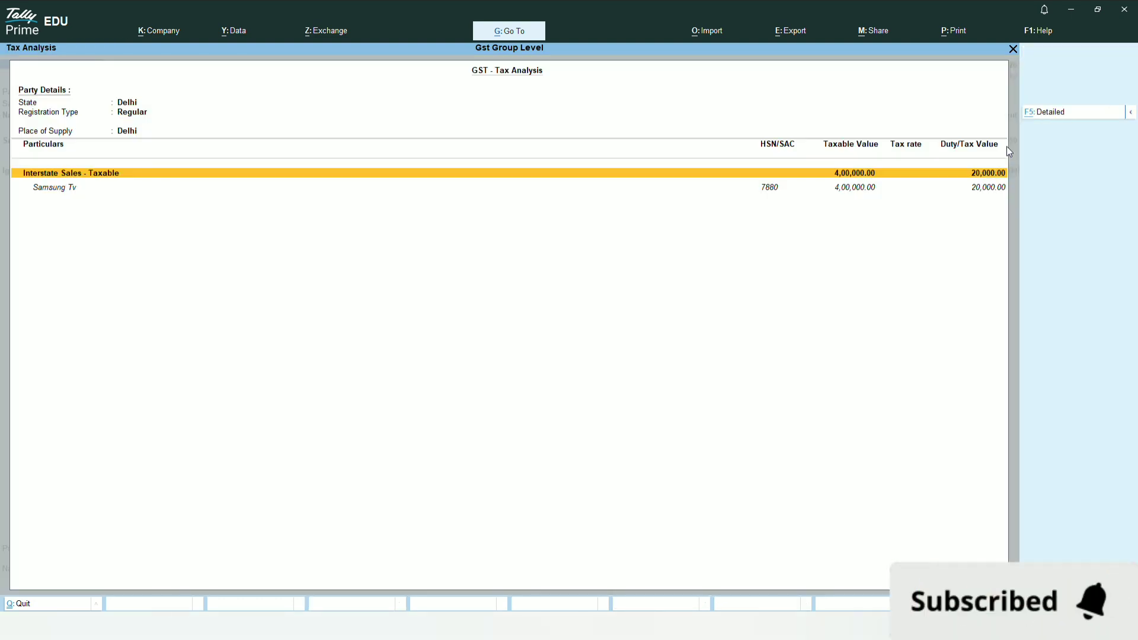
pyautogui.press('F5')
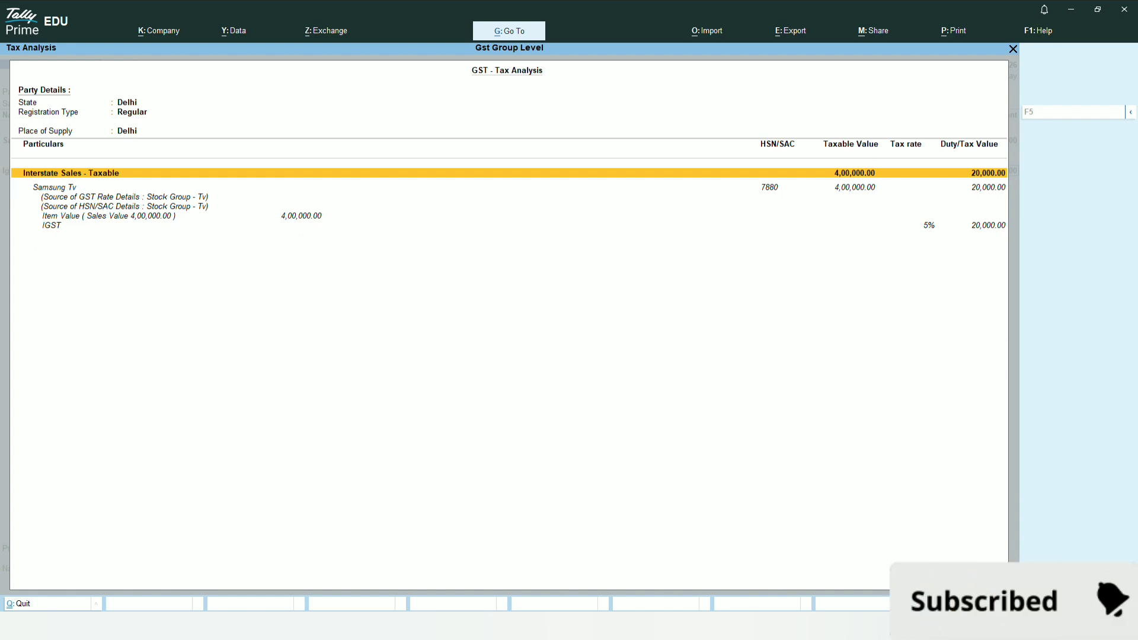
pyautogui.press('Escape')
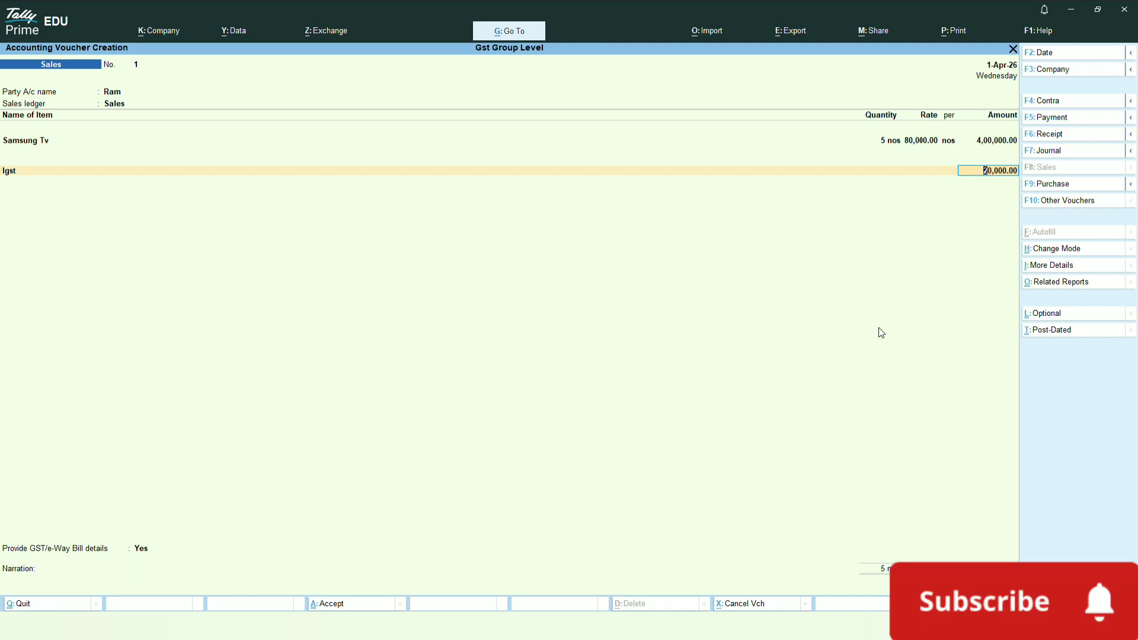
# Step: Preview the Tax Invoice printout of the sales voucher, and return to the voucher without printing
pyautogui.hotkey('alt', 'p')
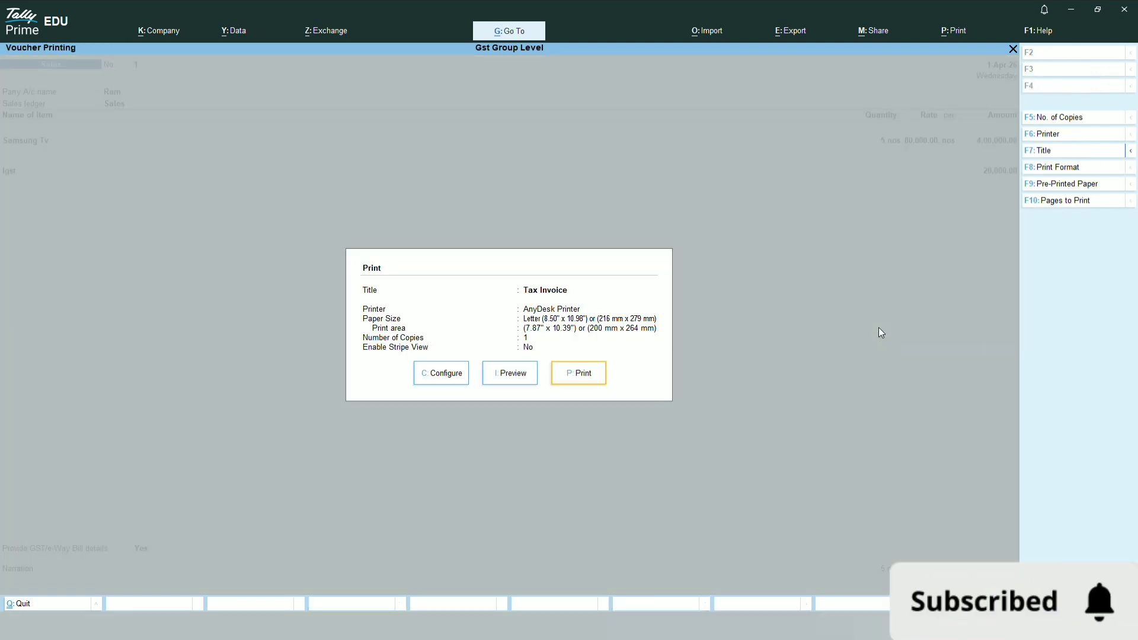
pyautogui.press('i')
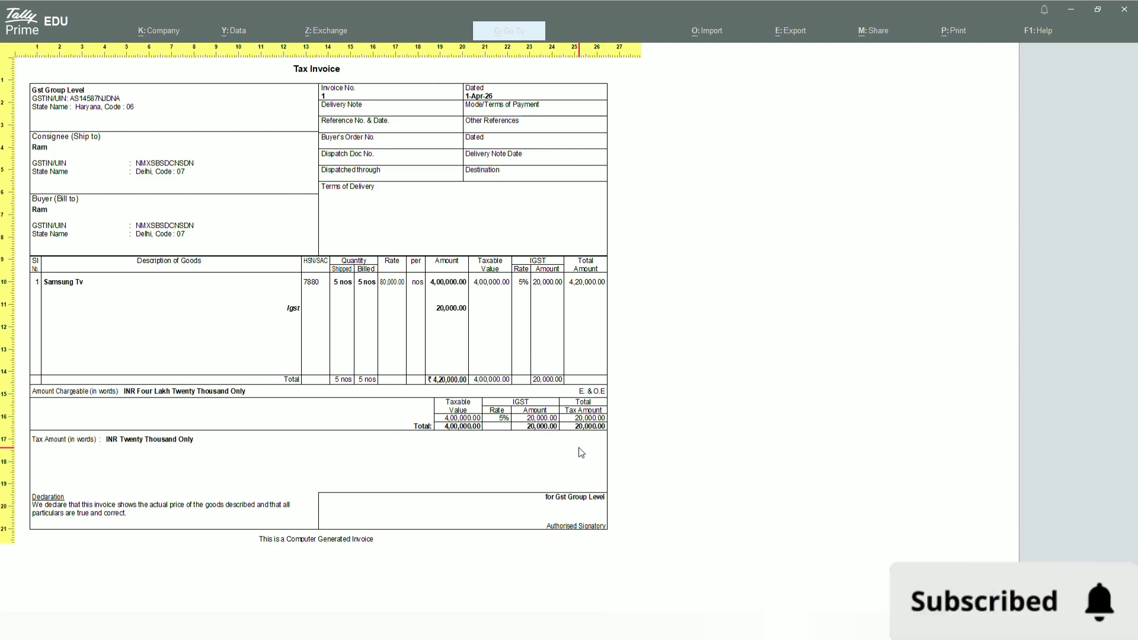
pyautogui.press('Escape')
pyautogui.press('Escape')
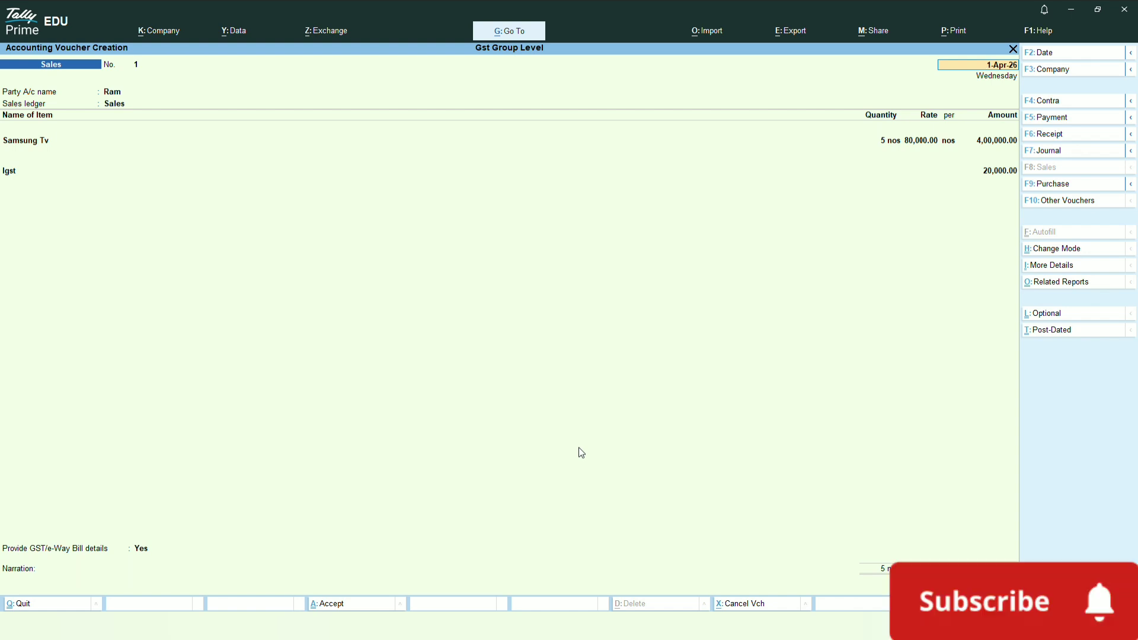
# Step: Go through the voucher again, keeping the date, party, blank dispatch details, Sales ledger, Samsung Tv item and Igst entry
pyautogui.press('Return')
pyautogui.press('Return')
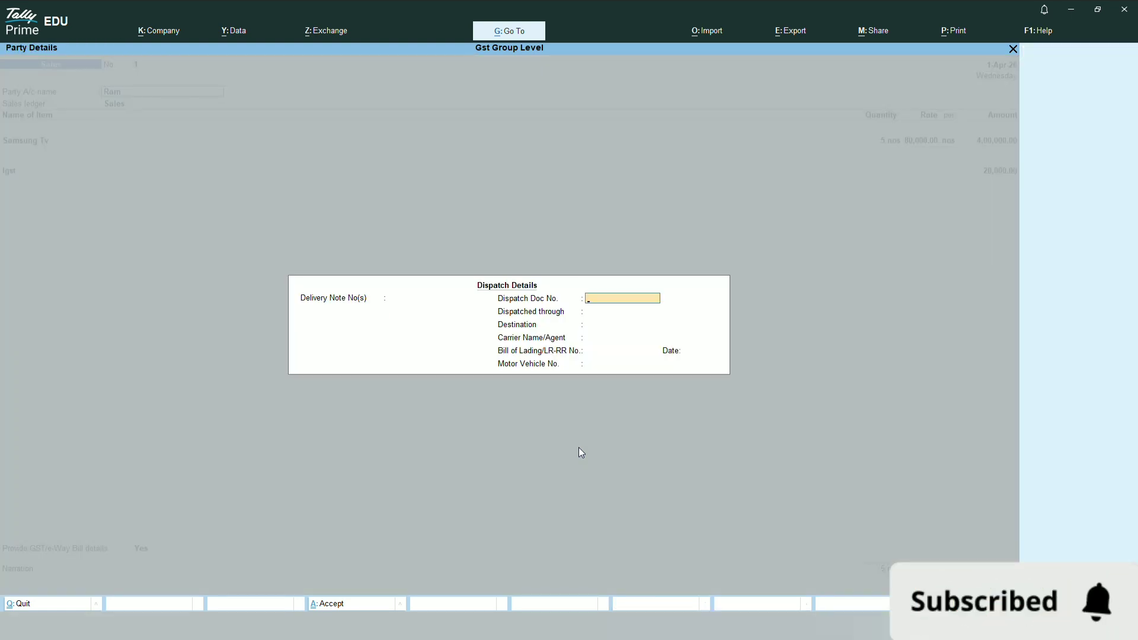
pyautogui.hotkey('ctrl', 'a')
pyautogui.press('Return')
pyautogui.press('Return')
pyautogui.press('Return')
pyautogui.press('Return')
pyautogui.press('Return')
pyautogui.press('Return')
pyautogui.press('Return')
pyautogui.press('Return')
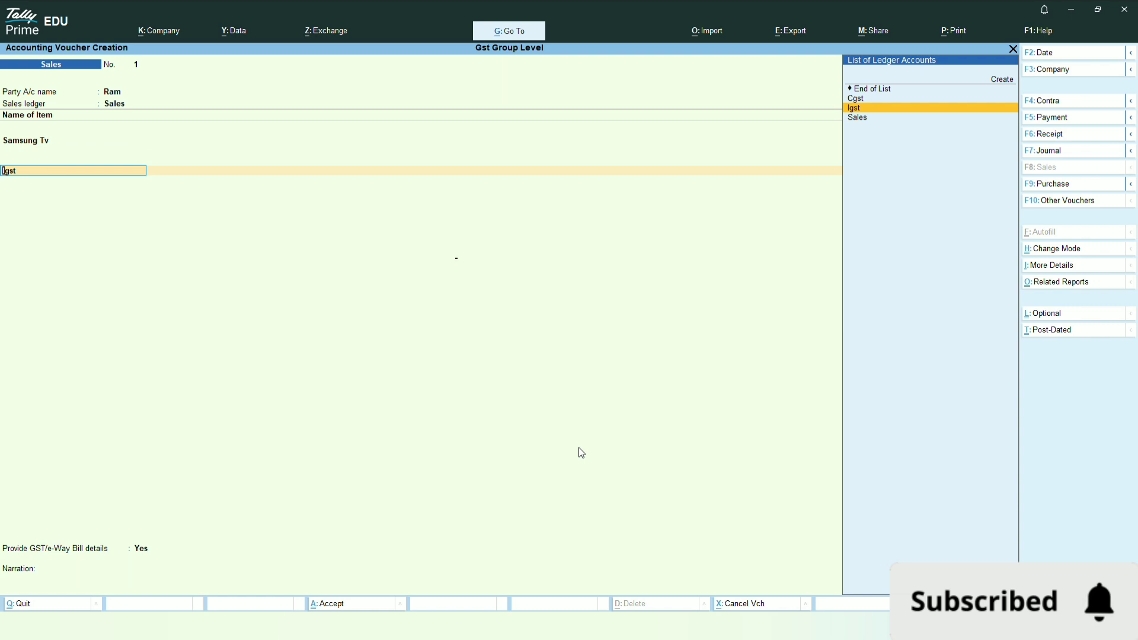
pyautogui.press('Return')
pyautogui.press('Return')
pyautogui.press('Return')
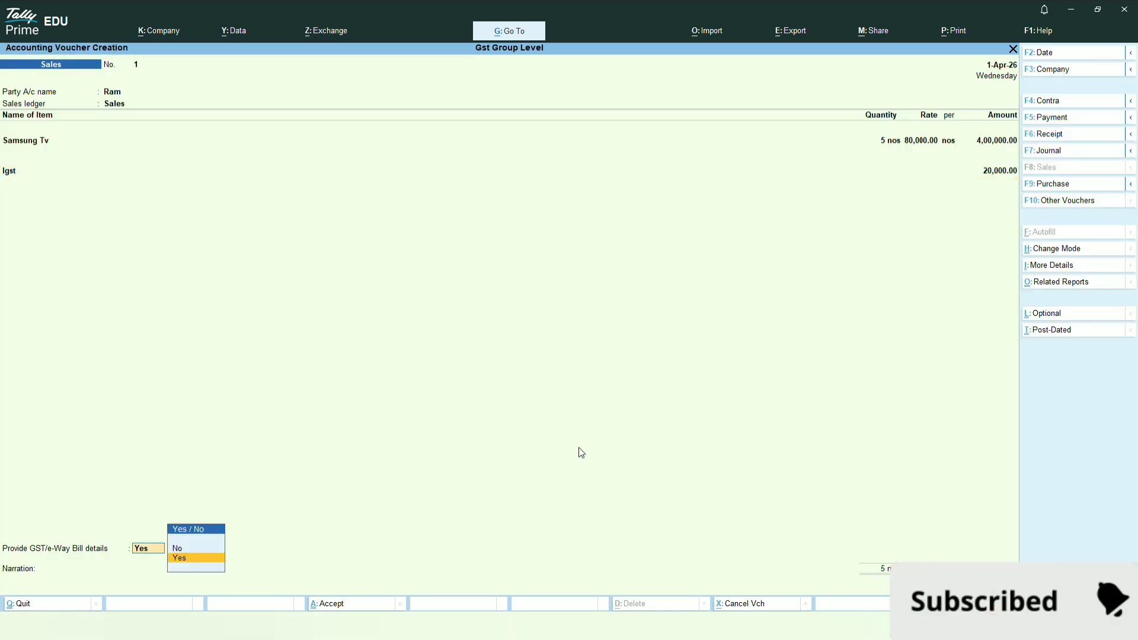
# Step: Set Provide GST/e-Way Bill details to No and accept the customer's bill-wise details as New Ref for the full amount
pyautogui.press('n')
pyautogui.press('Return')
pyautogui.press('Return')
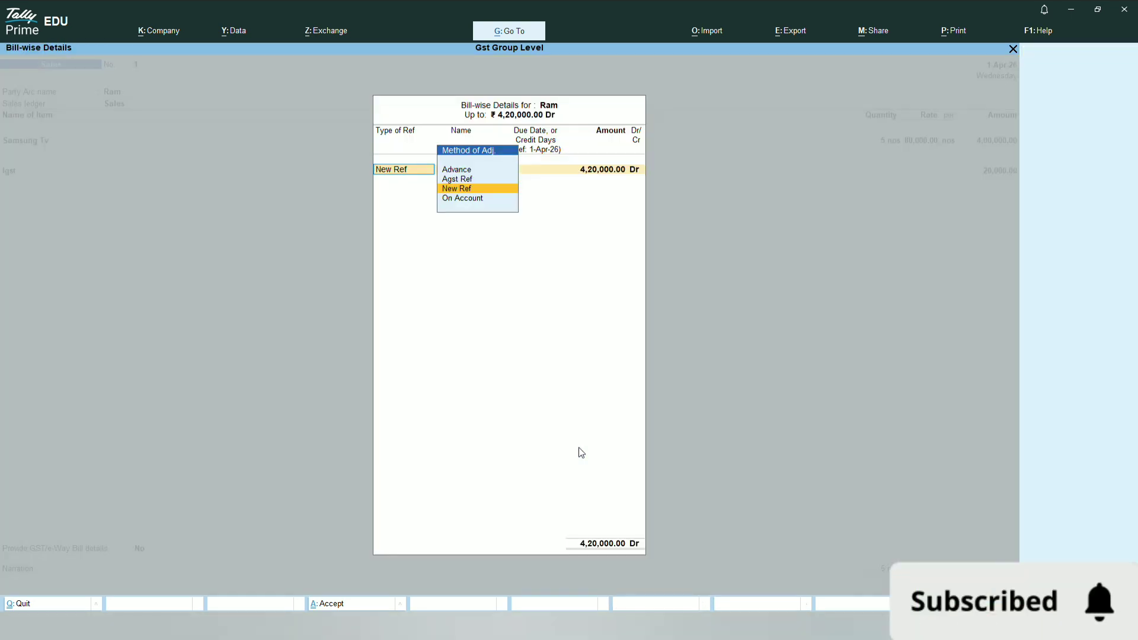
pyautogui.press('Return')
pyautogui.press('Return')
pyautogui.press('Return')
pyautogui.press('Return')
pyautogui.press('Return')
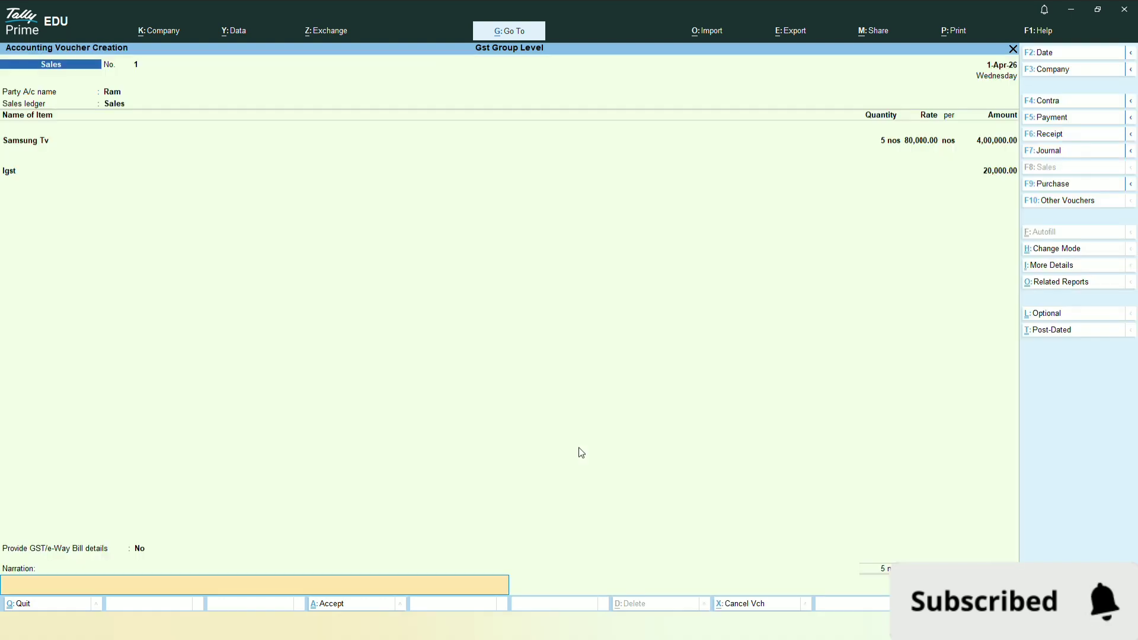
# Step: Leave the narration blank, save the sales voucher, and answer the e-Way Bill generation prompt
pyautogui.press('Return')
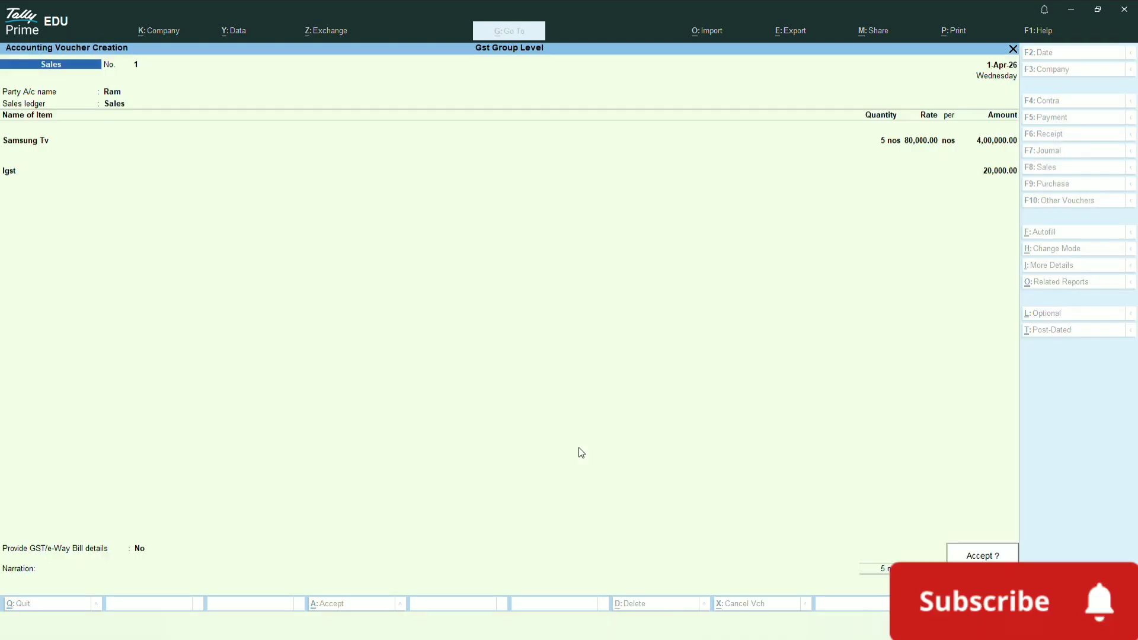
pyautogui.press('Return')
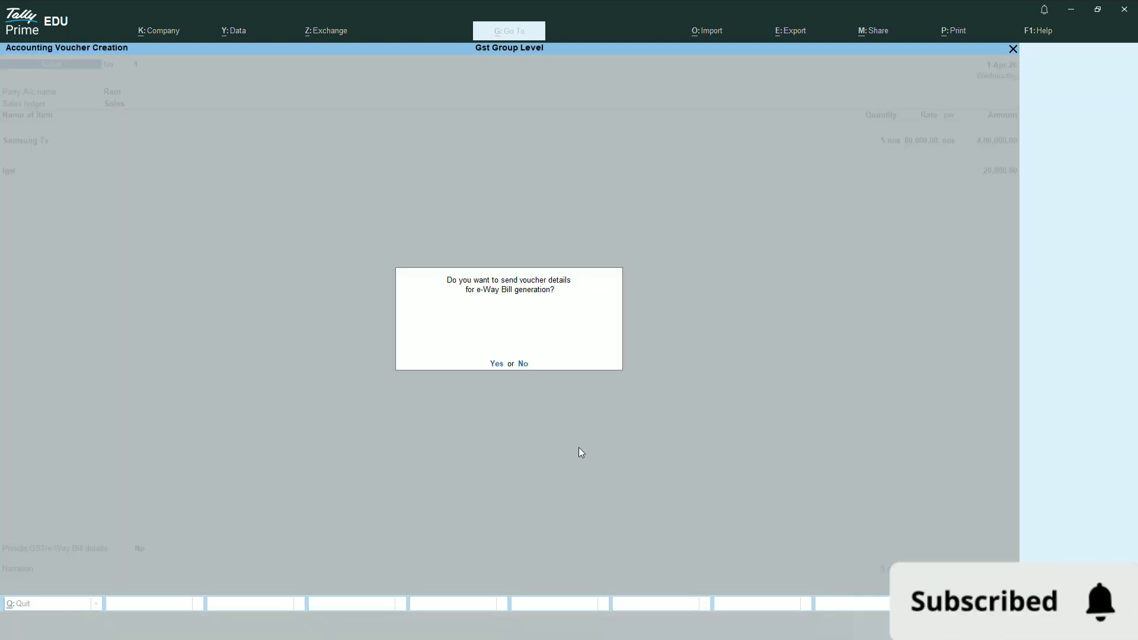
pyautogui.press('Return')
pyautogui.press('Return')
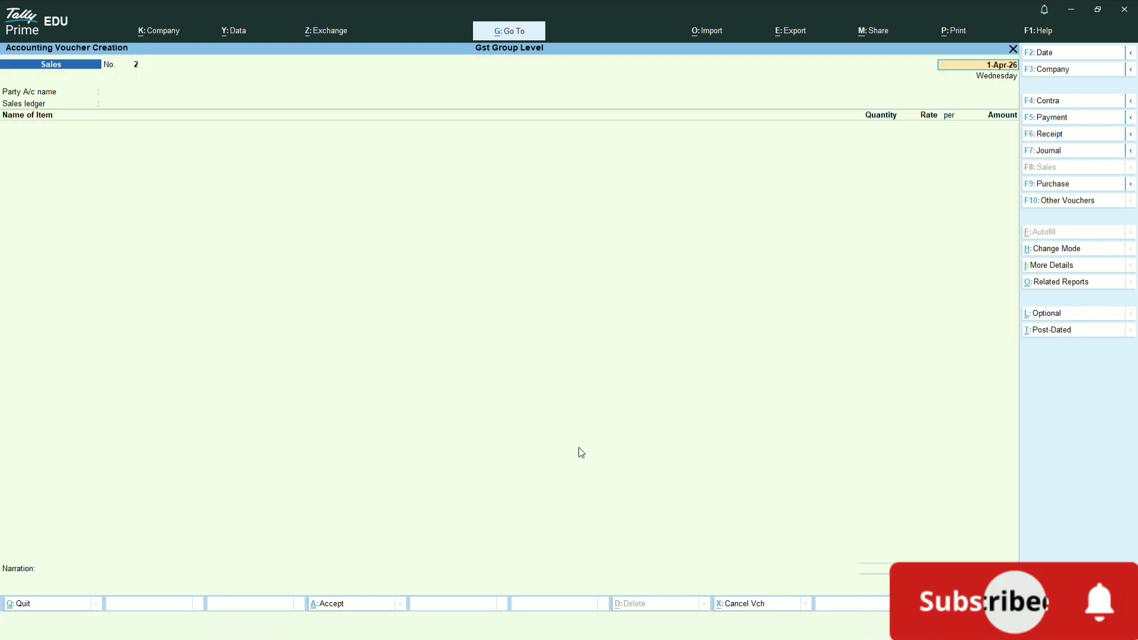